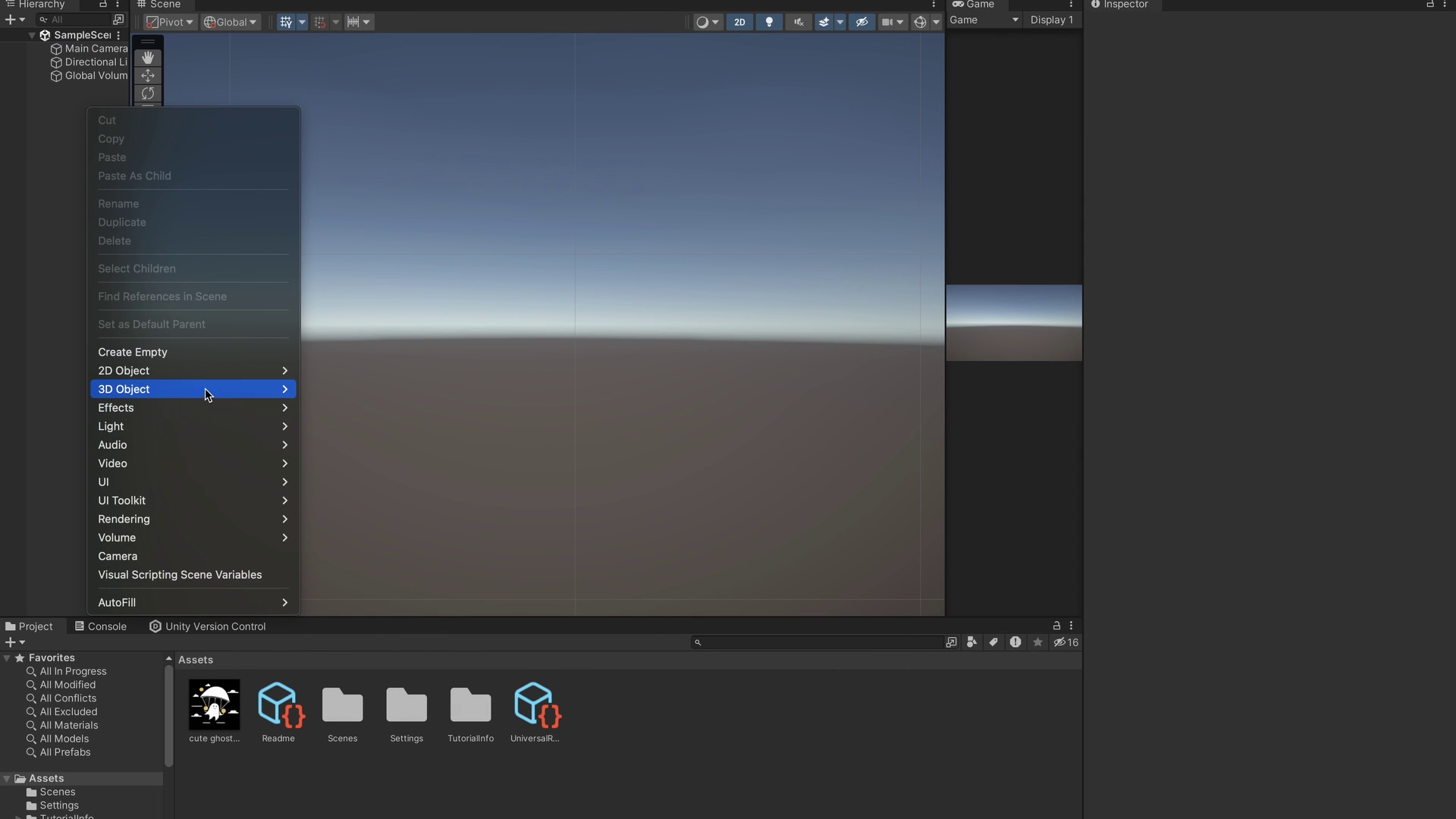
# Add a 3D Quad object to the sample scene from the Hierarchy
pyautogui.moveTo(205, 388)
pyautogui.click(325, 483)
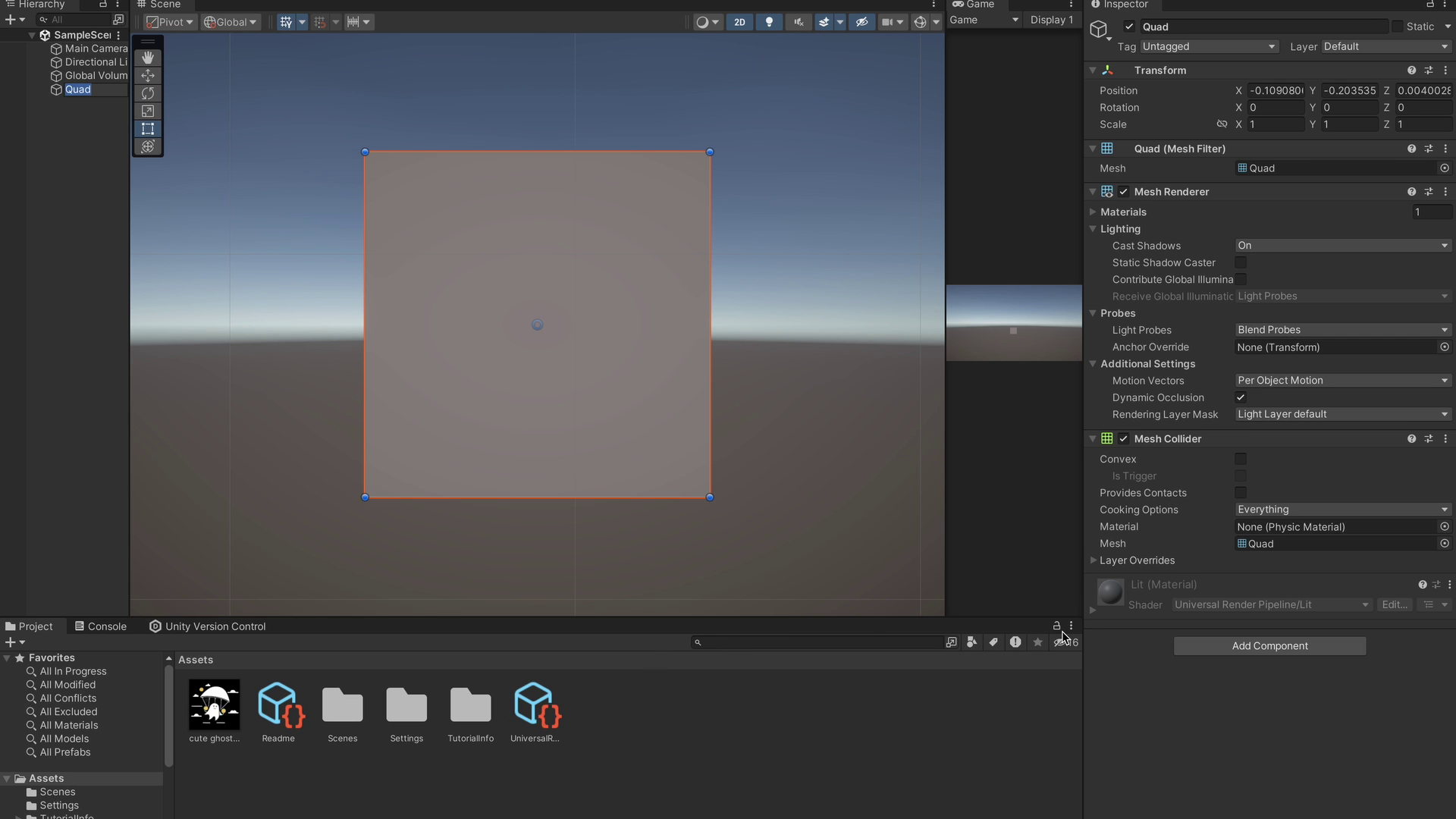
# Create a new material asset named BaseMaterial
pyautogui.click(1093, 612)
pyautogui.rightClick(692, 696)
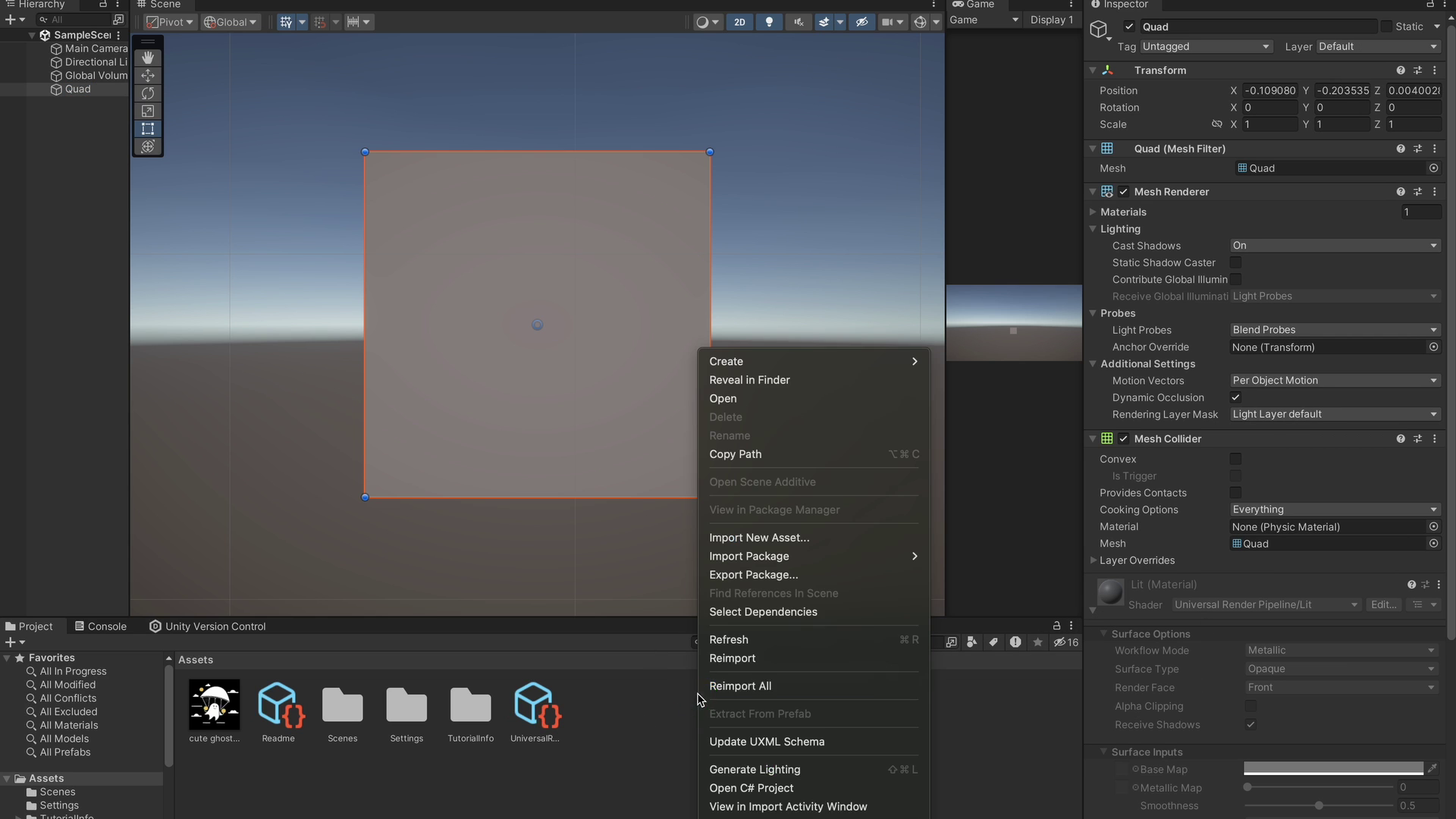
pyautogui.moveTo(758, 361)
pyautogui.click(992, 424)
pyautogui.write('BaseMaterial')
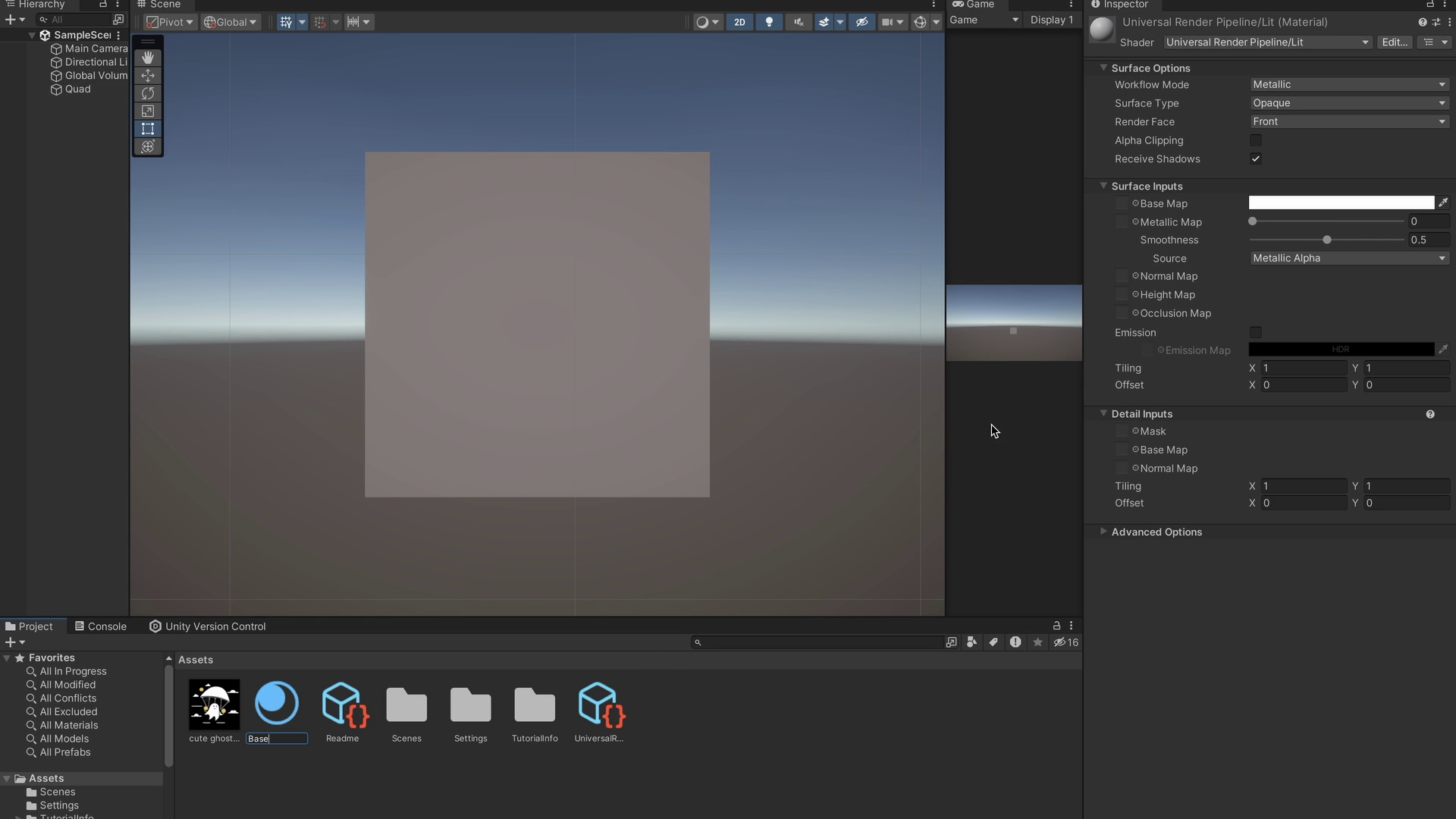
pyautogui.press('Return')
# Apply BaseMaterial to the Quad with the ghost texture as Base Map, and enlarge the Quad slightly
pyautogui.moveTo(227, 702); pyautogui.dragTo(507, 368)
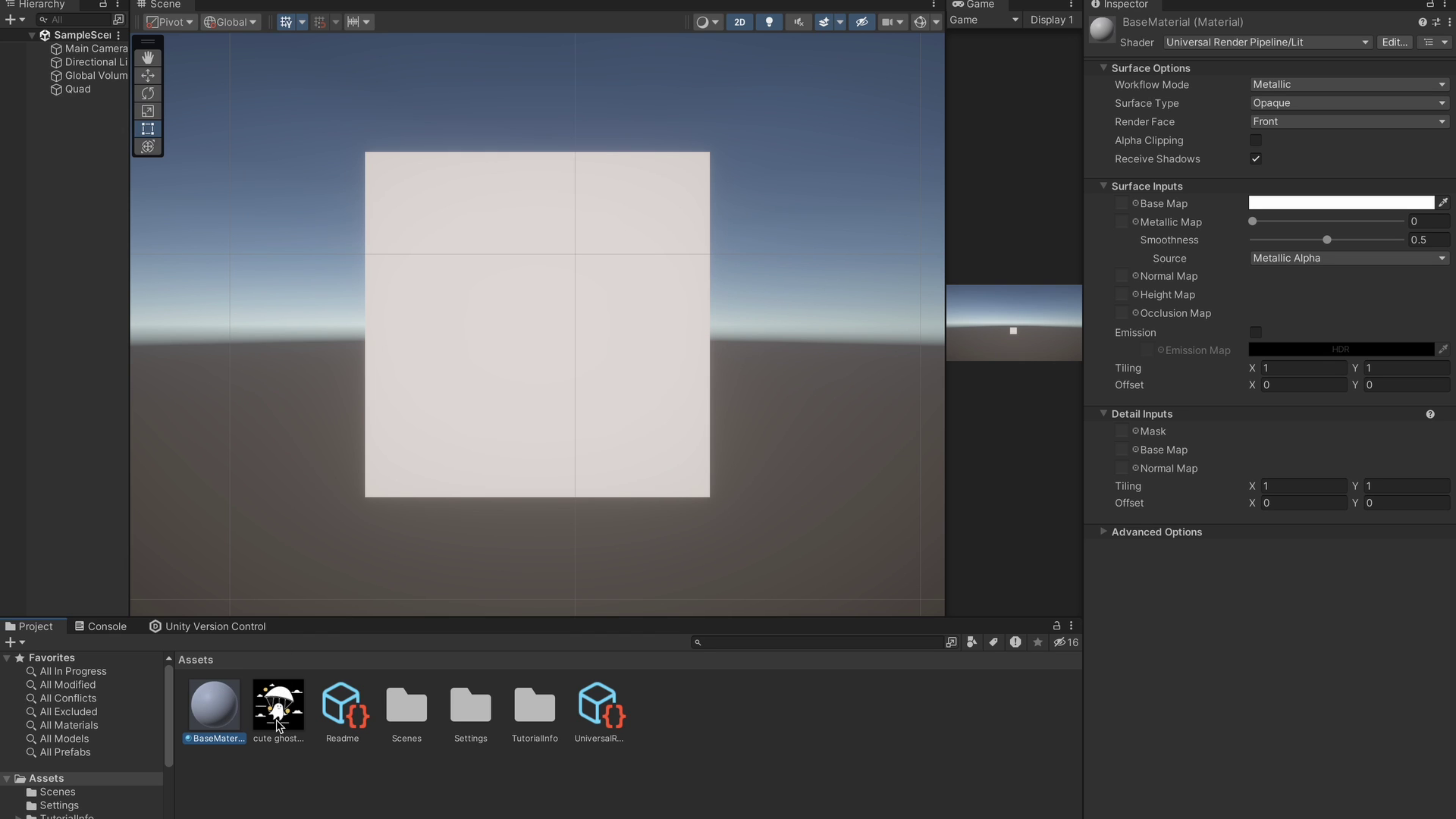
pyautogui.moveTo(278, 724); pyautogui.dragTo(1123, 205)
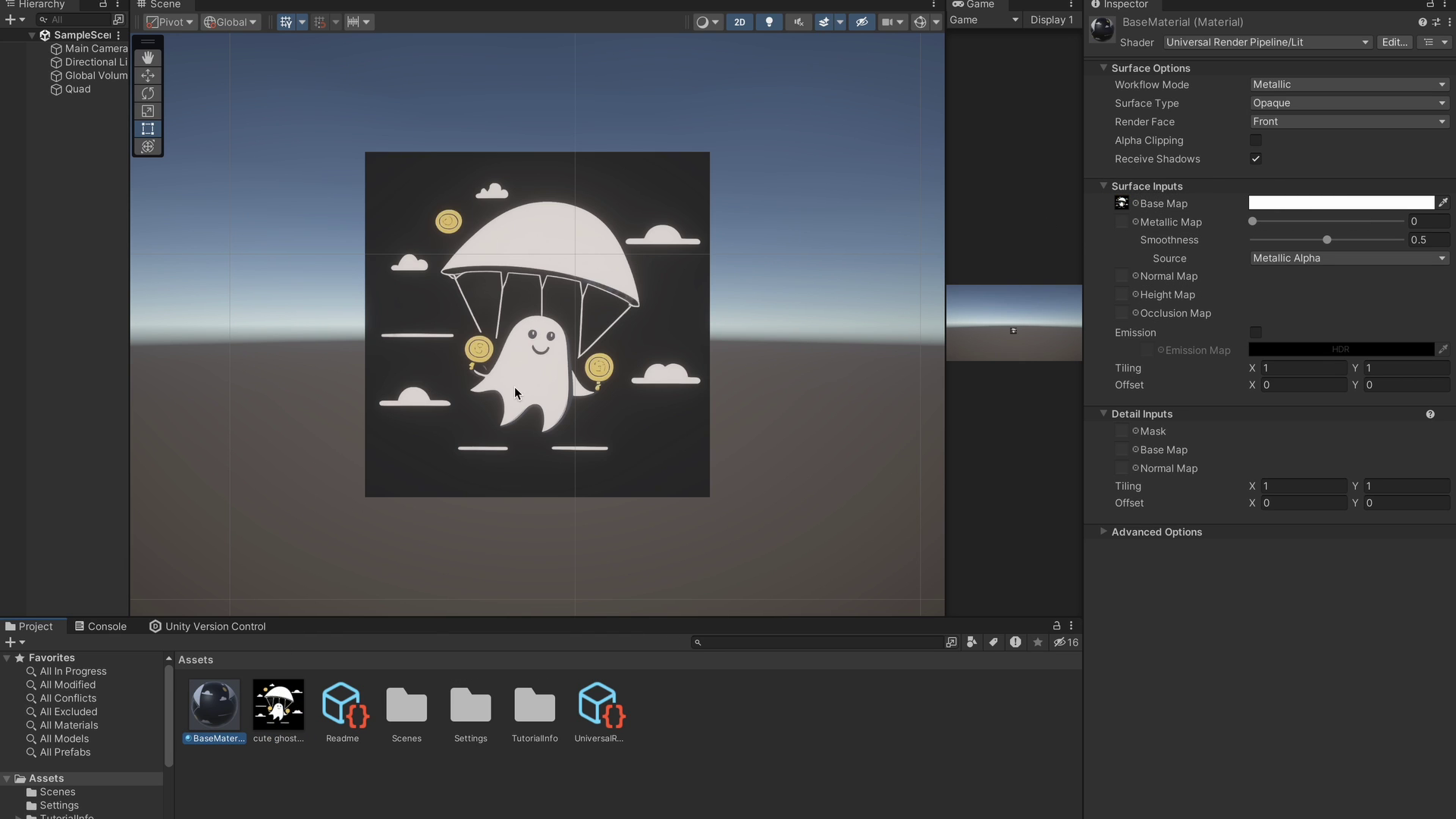
pyautogui.click(446, 448)
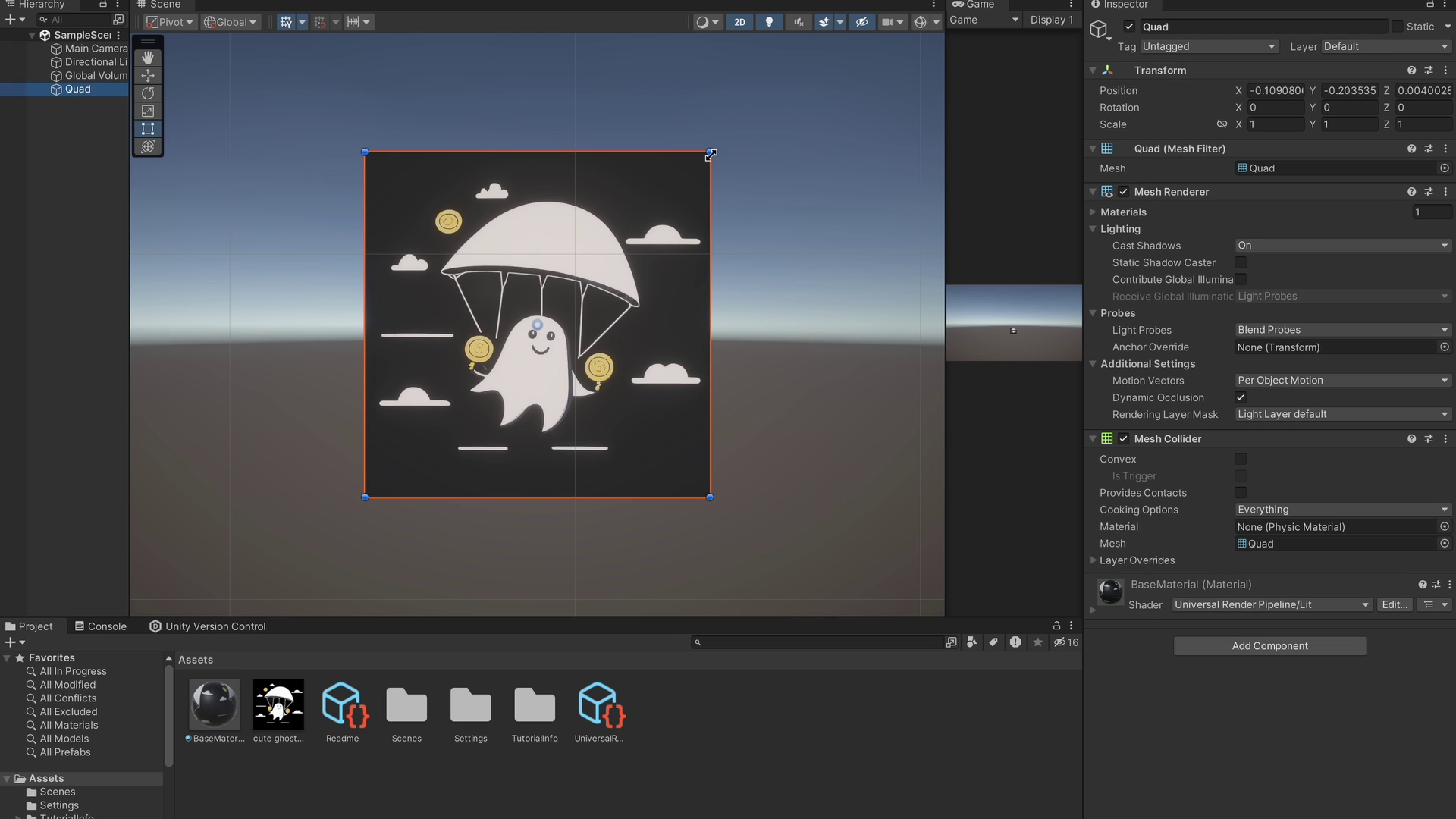
pyautogui.moveTo(710, 154); pyautogui.dragTo(793, 211)
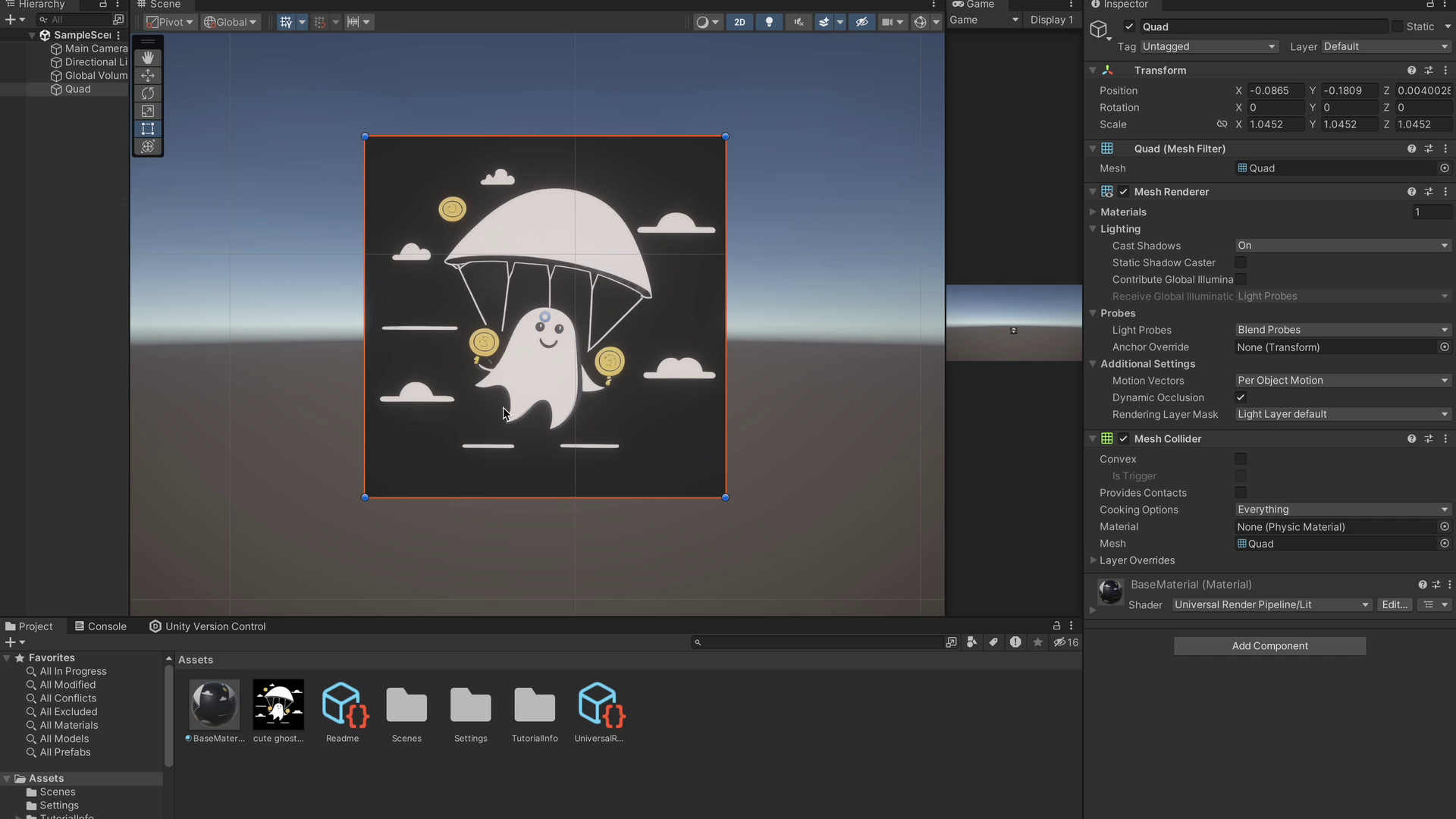
# Create a URP Lit Shader Graph named ScaleShader and open it for editing
pyautogui.click(657, 717)
pyautogui.rightClick(655, 717)
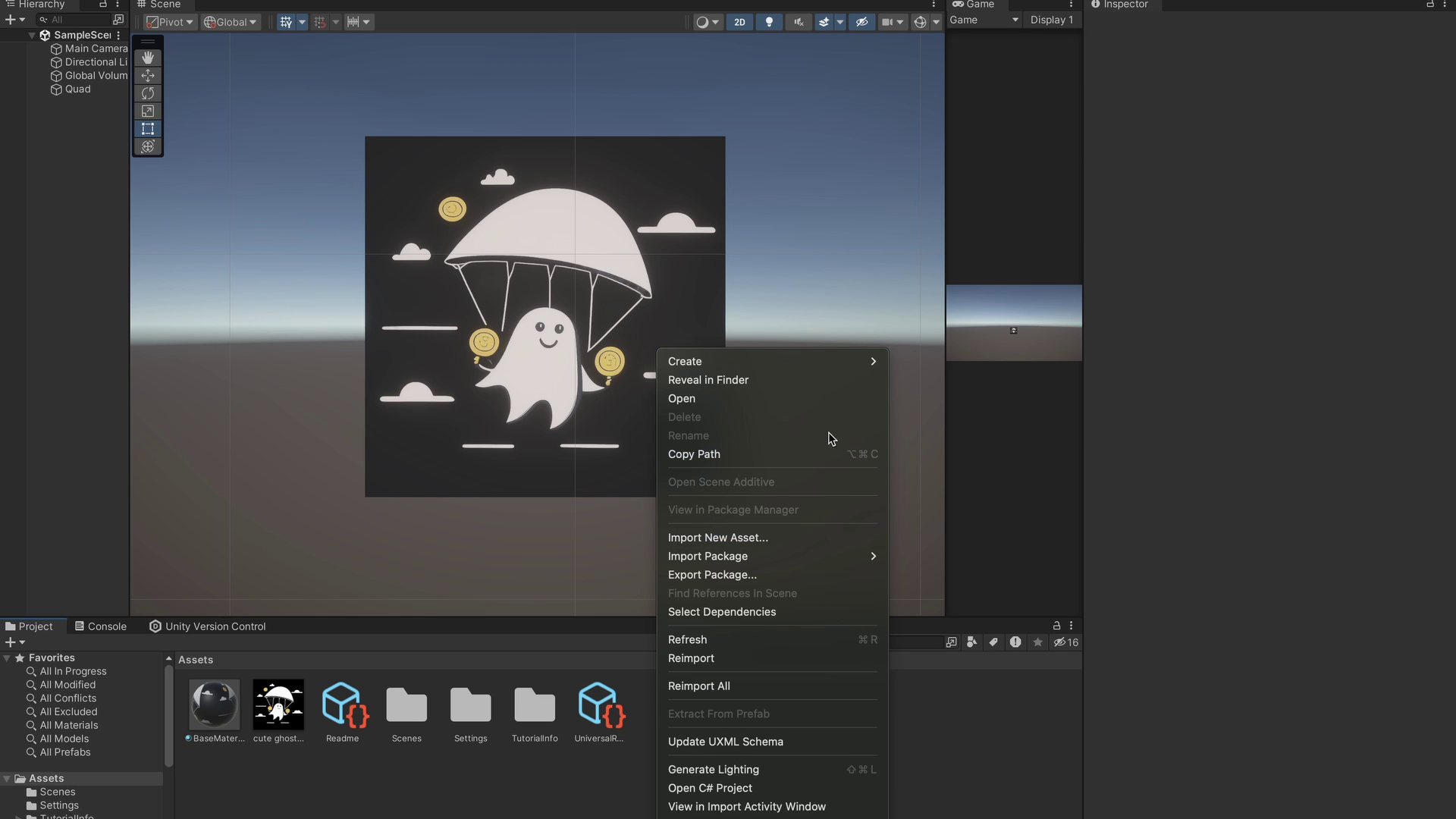
pyautogui.moveTo(821, 373)
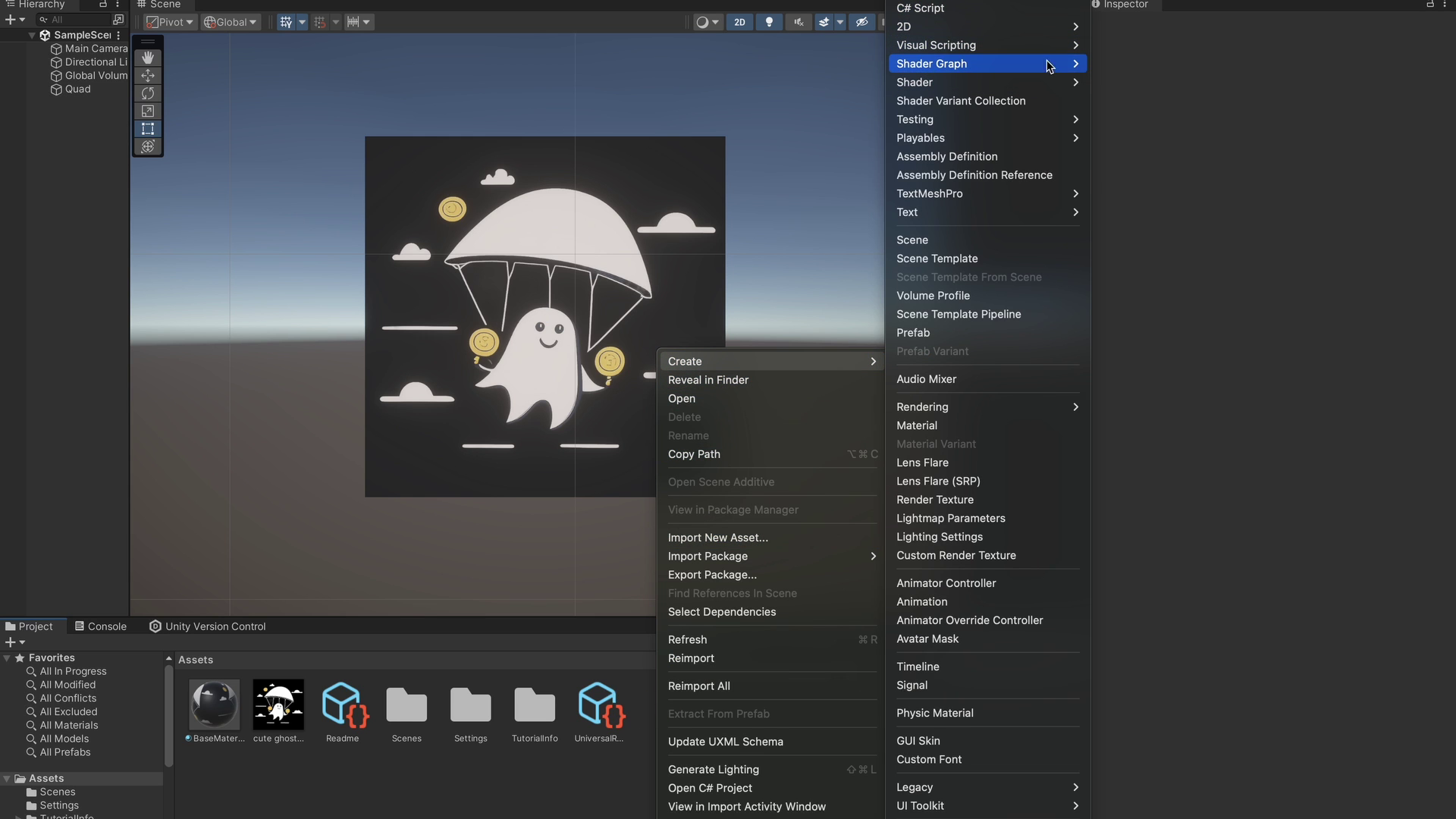
pyautogui.moveTo(1062, 65)
pyautogui.moveTo(1119, 67)
pyautogui.click(1328, 67)
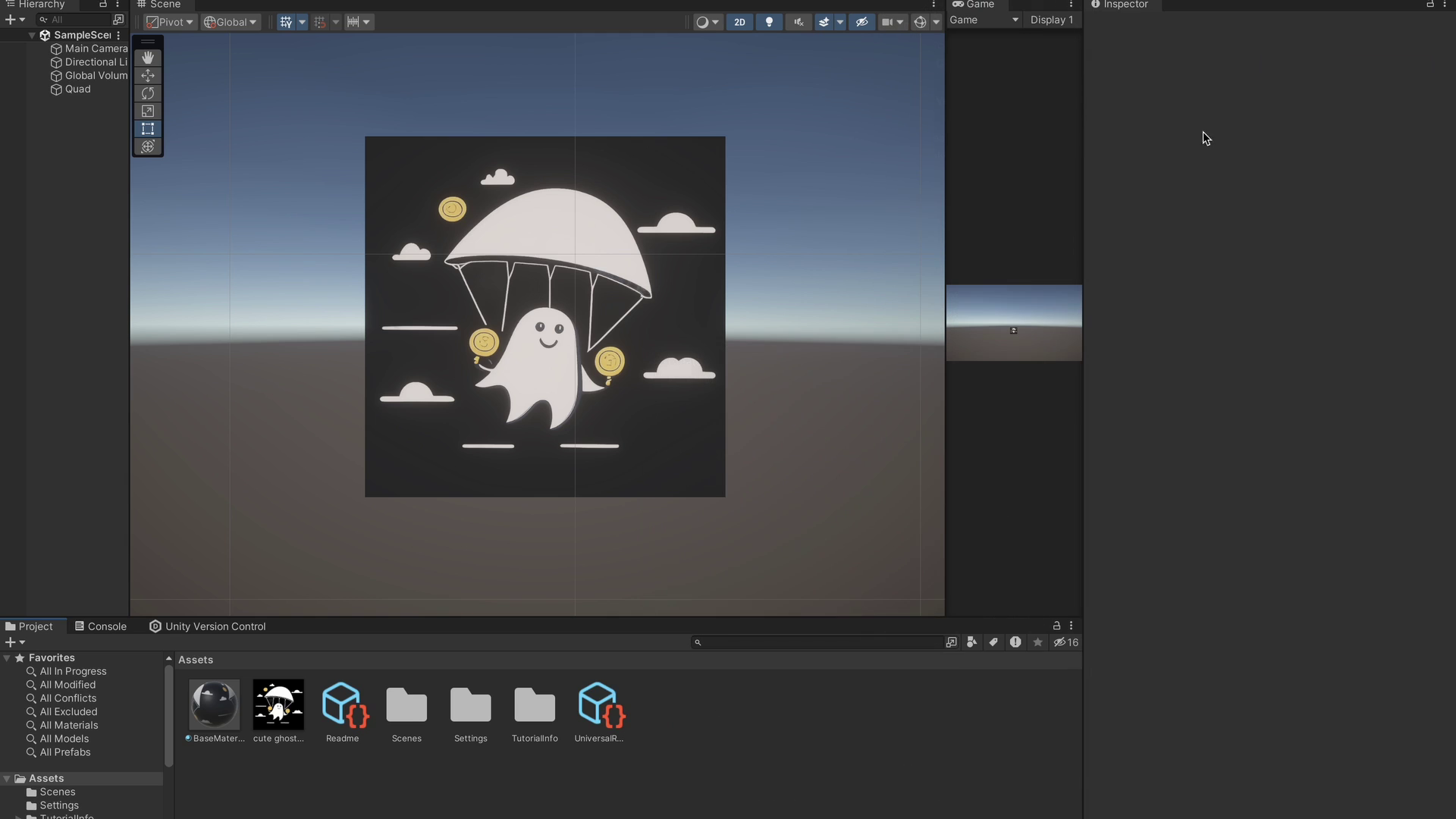
pyautogui.write('ScaleShader')
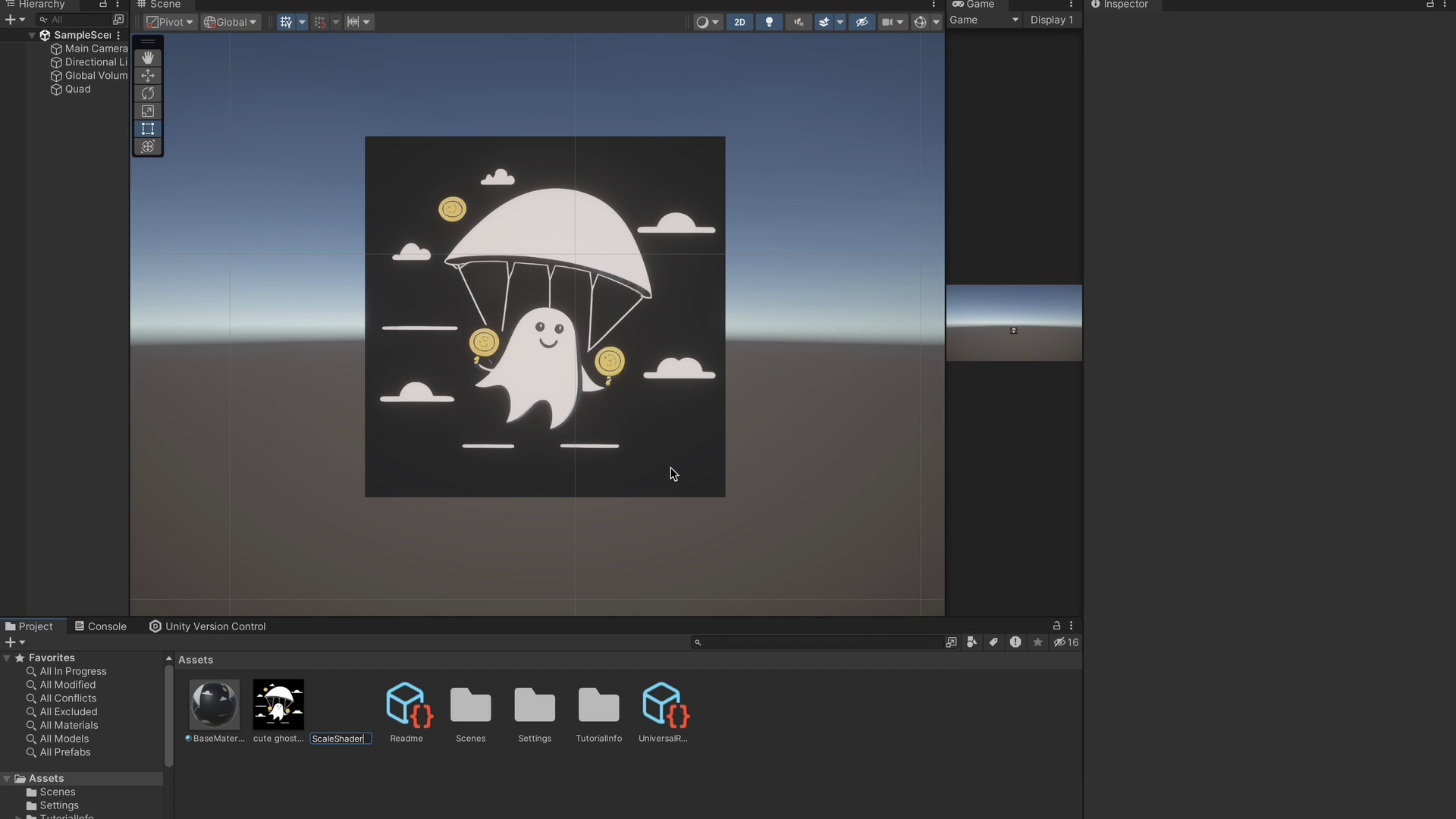
pyautogui.press('Return')
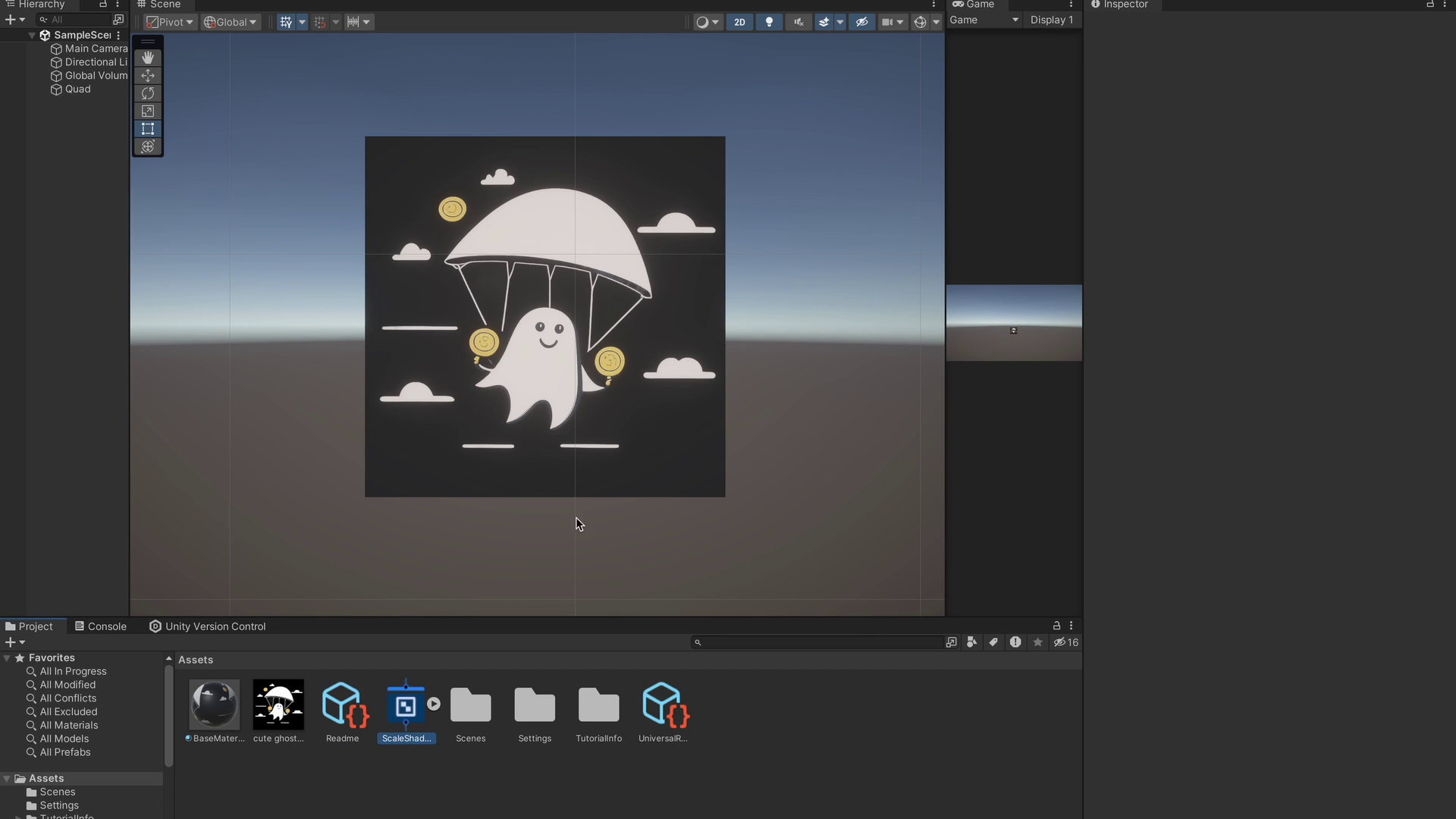
pyautogui.doubleClick(415, 708)
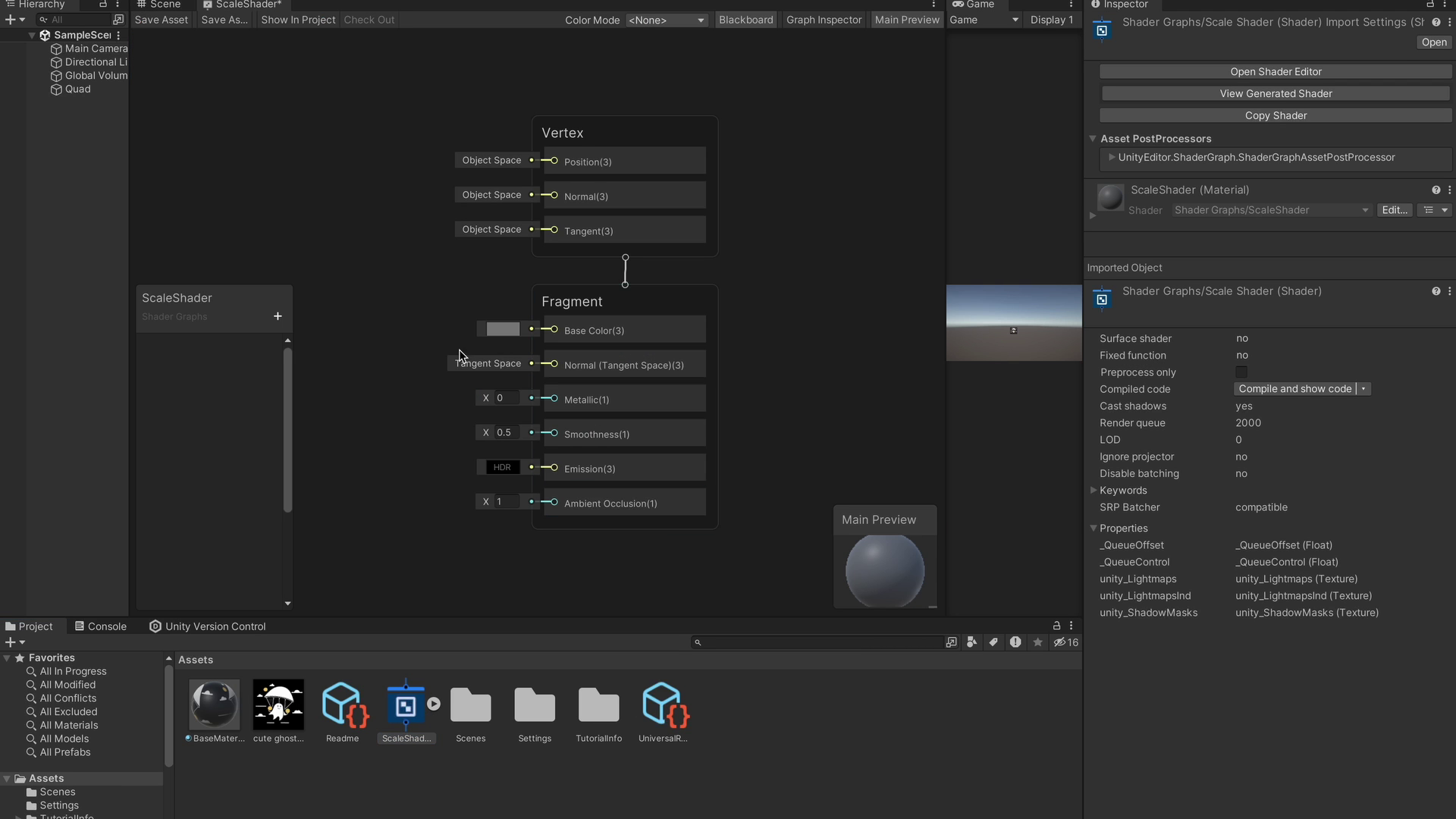
# Add a Float property named Scale and place its node on the canvas
pyautogui.scroll(-2, 407, 264)
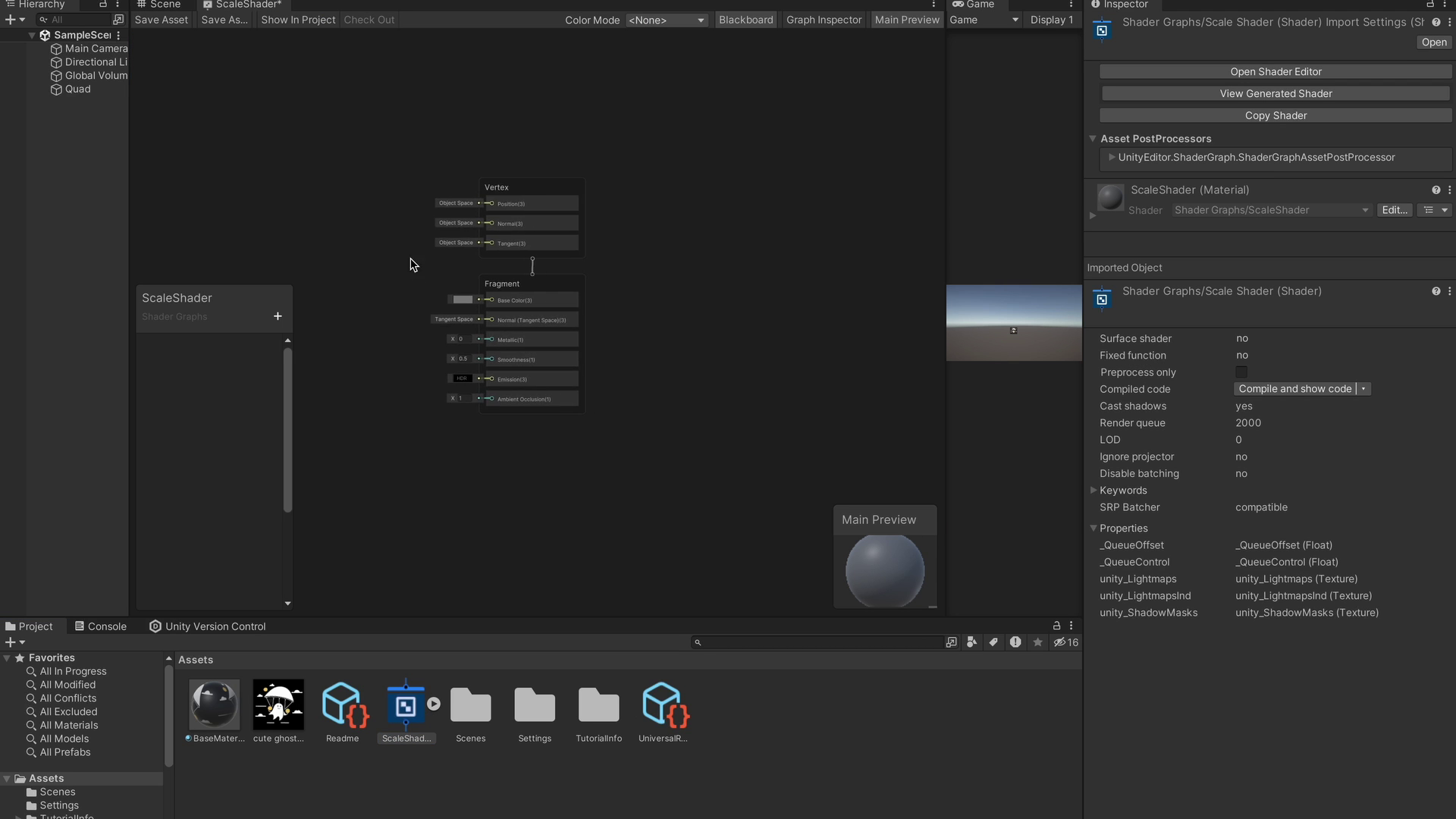
pyautogui.moveTo(416, 267); pyautogui.dragTo(504, 270, button='middle')
pyautogui.click(277, 316)
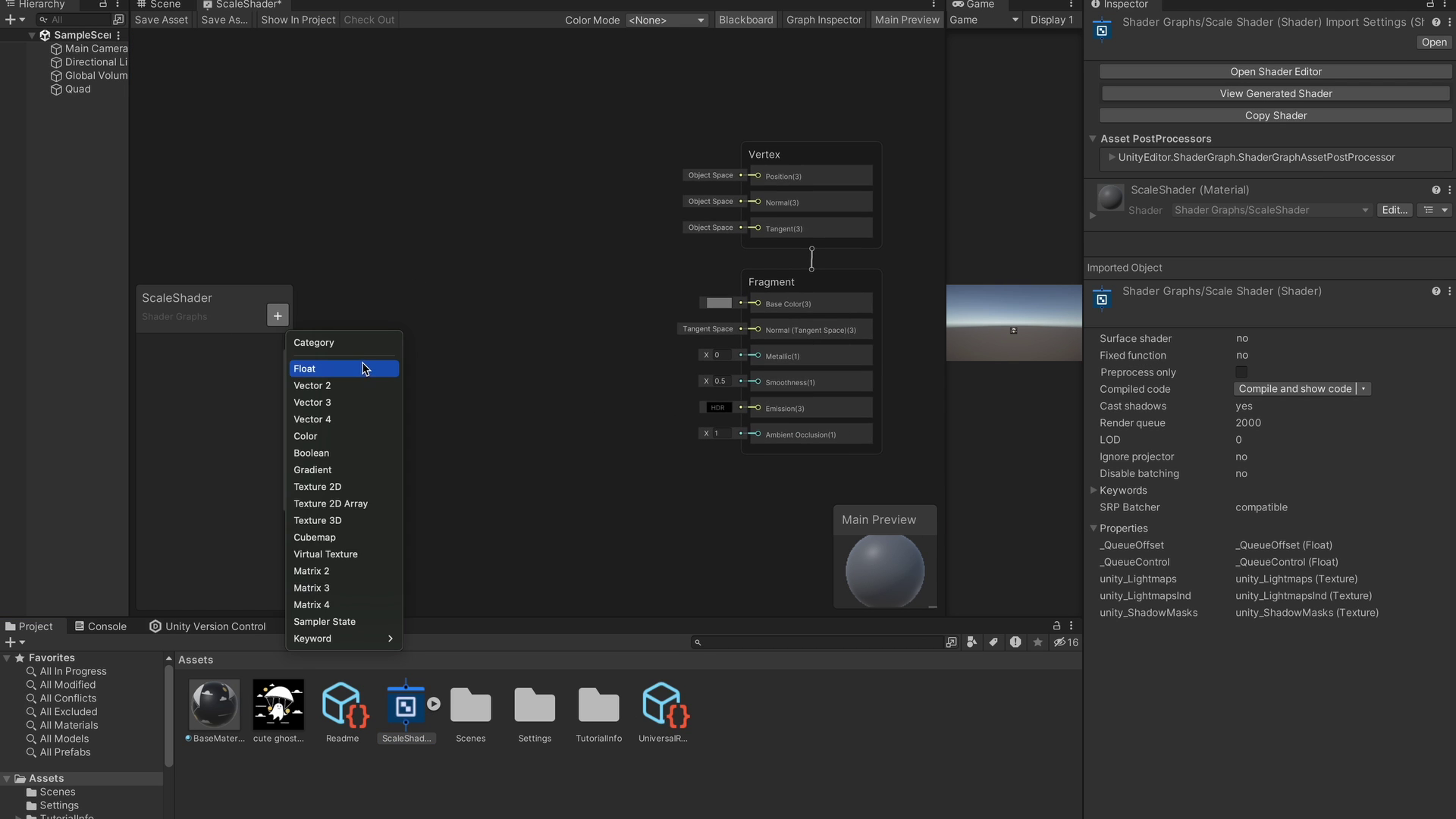
pyautogui.click(377, 370)
pyautogui.write('Scale')
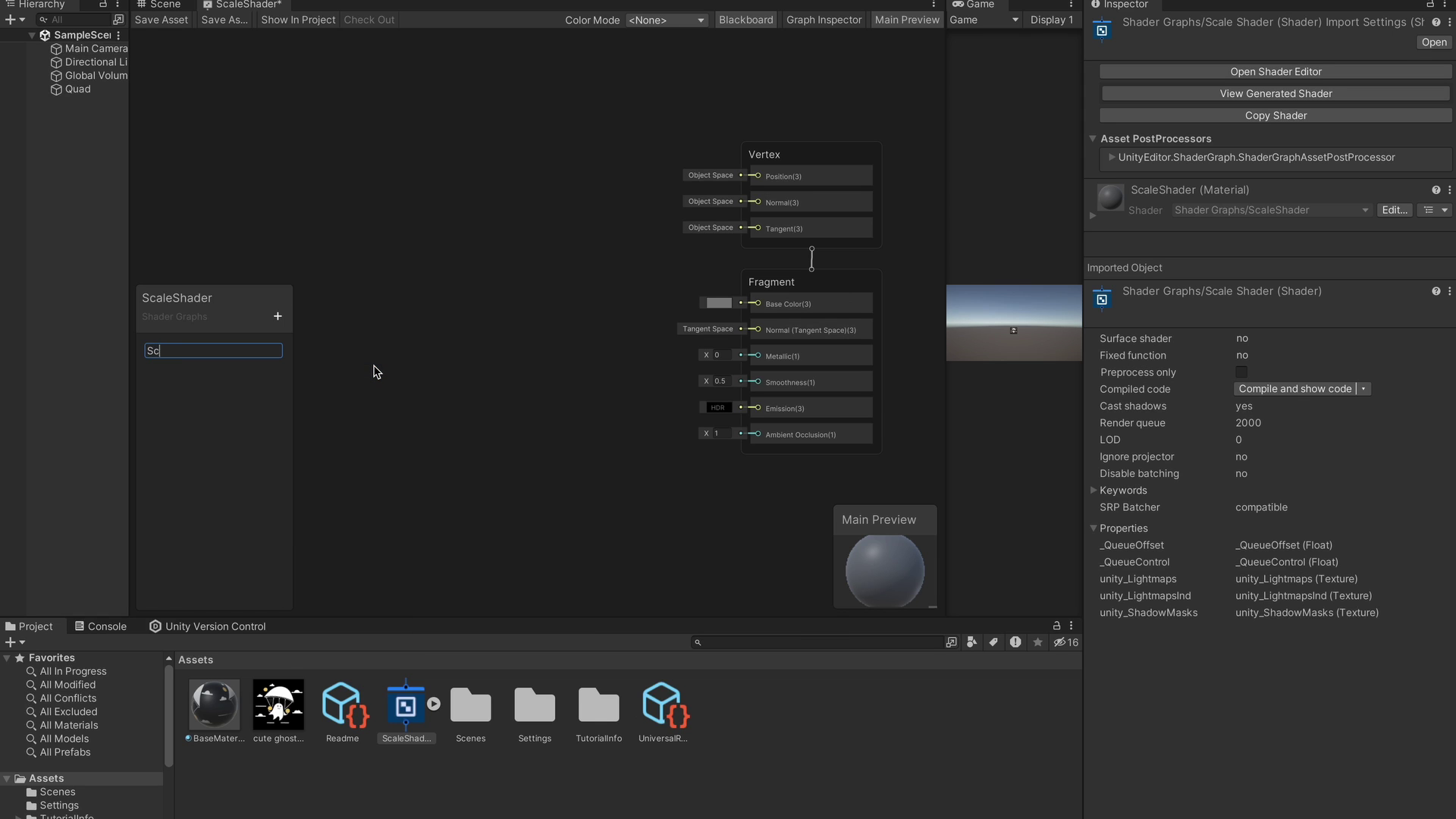
pyautogui.press('Return')
pyautogui.moveTo(168, 346); pyautogui.dragTo(324, 329)
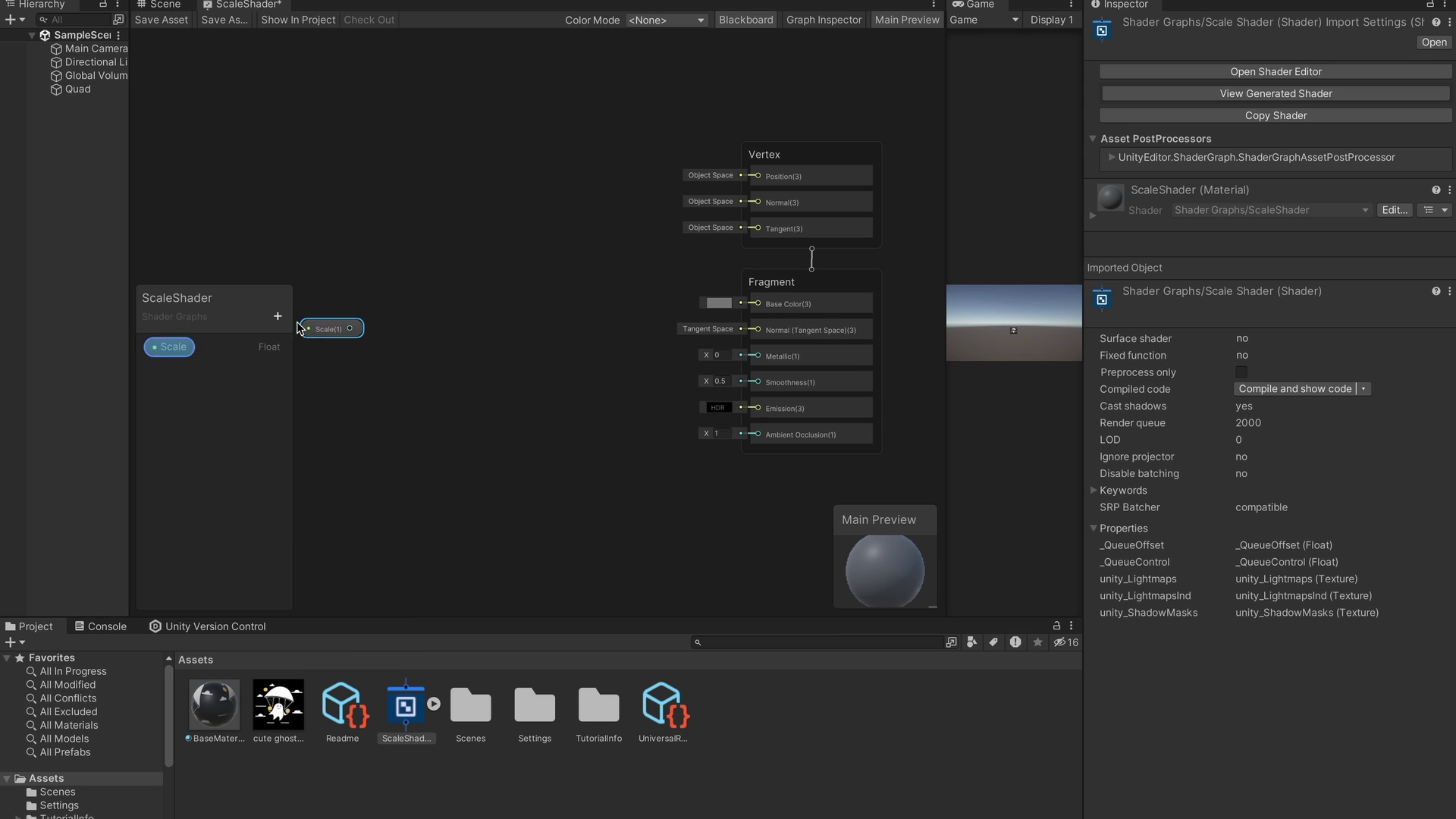
# Add a Texture 2D property named BaseTexture and place its node on the canvas
pyautogui.click(277, 316)
pyautogui.click(334, 486)
pyautogui.write('B')
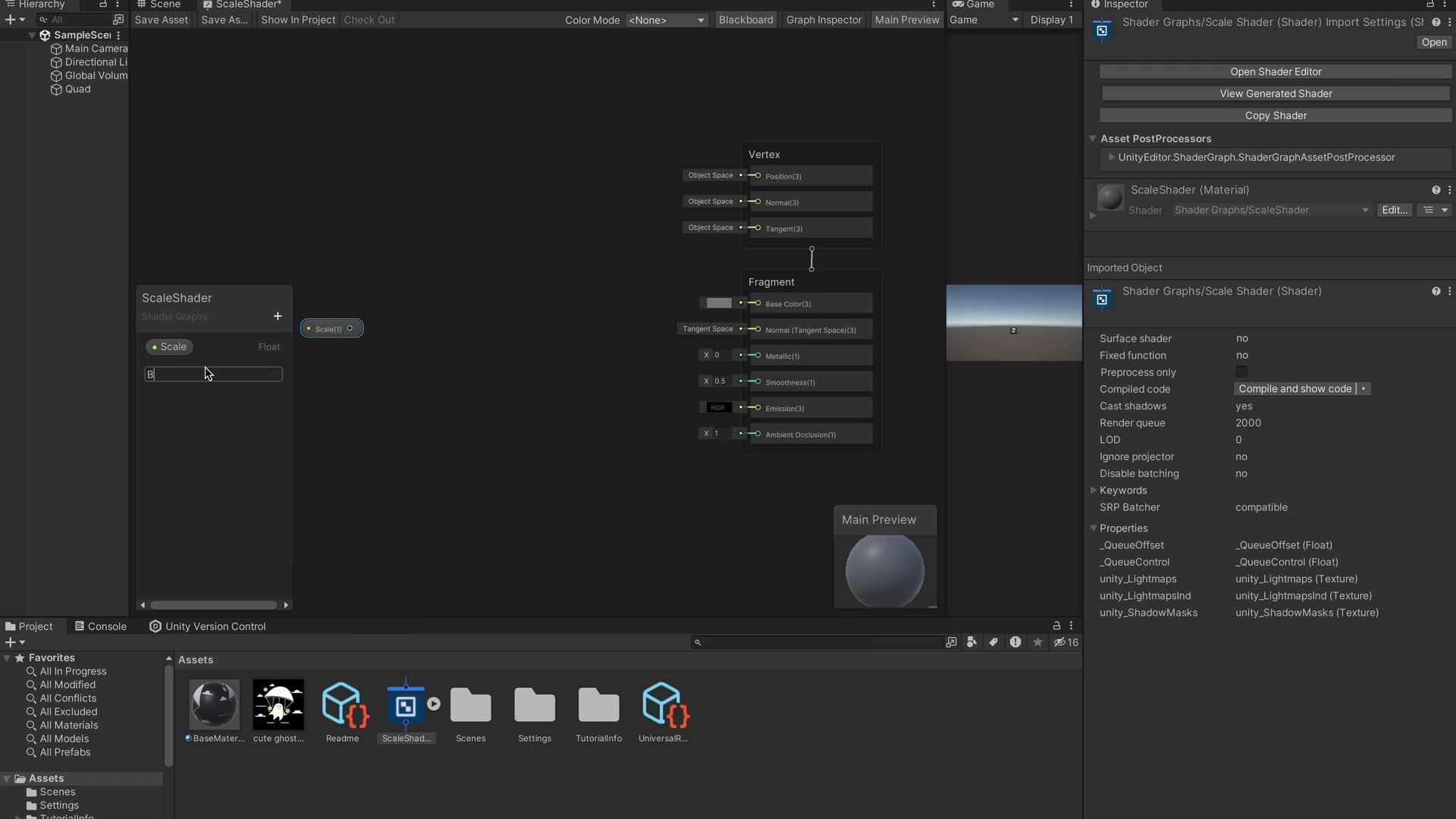
pyautogui.write('aseTexture')
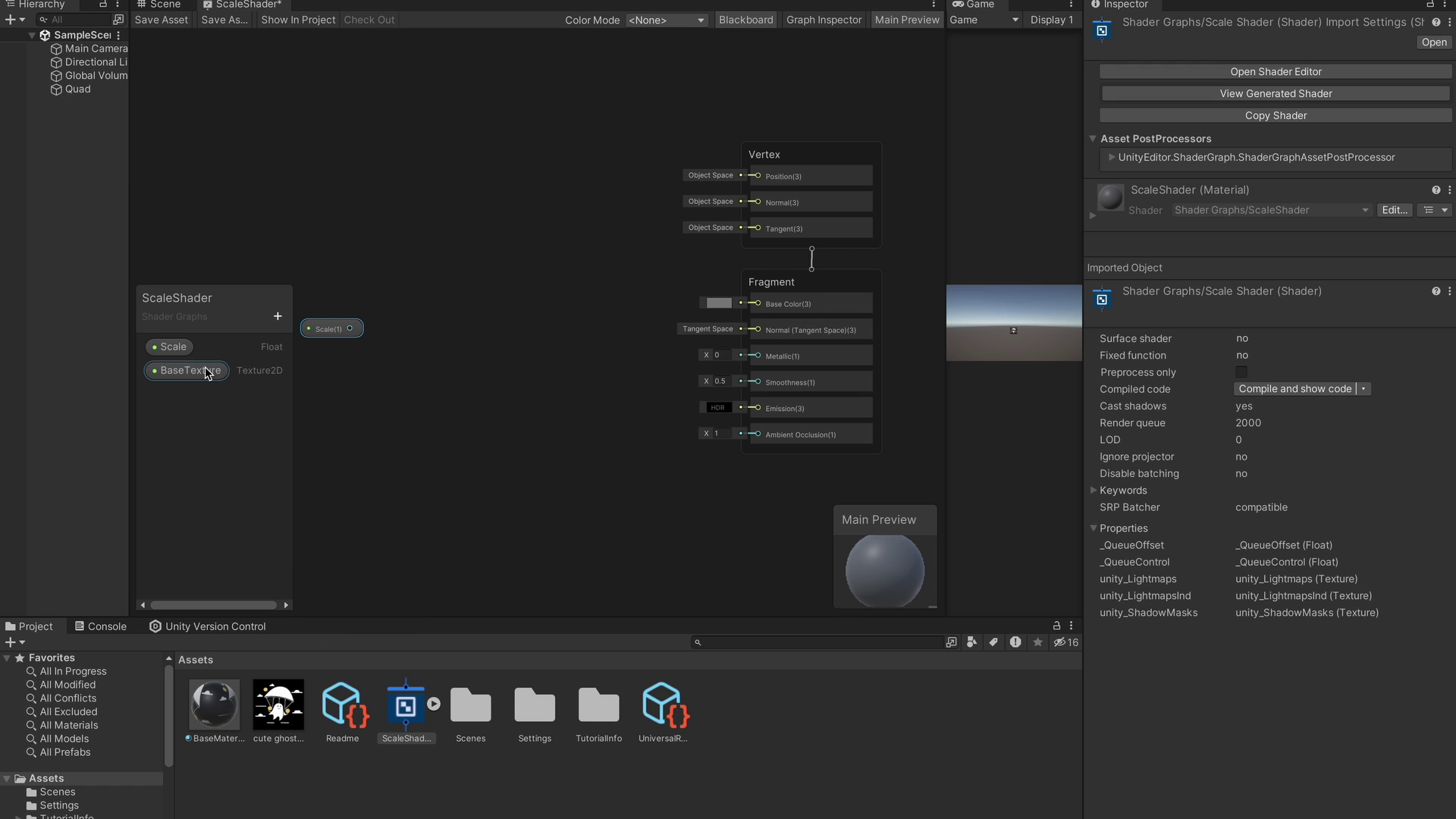
pyautogui.press('Return')
pyautogui.moveTo(187, 370); pyautogui.dragTo(422, 203)
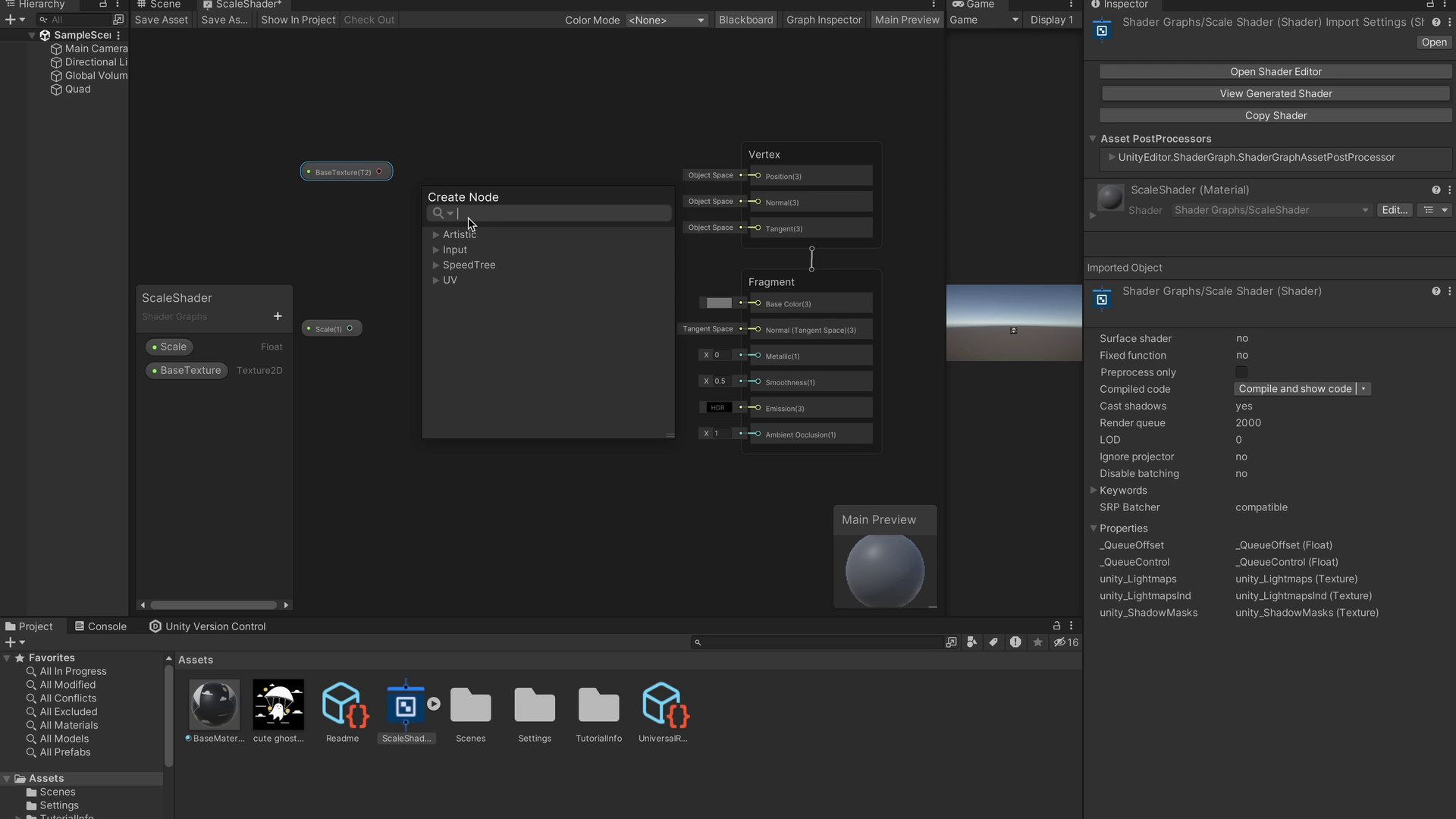
# Add a Sample Texture 2D node feeding Base Color from BaseTexture, then save ScaleShader
pyautogui.write('samp')
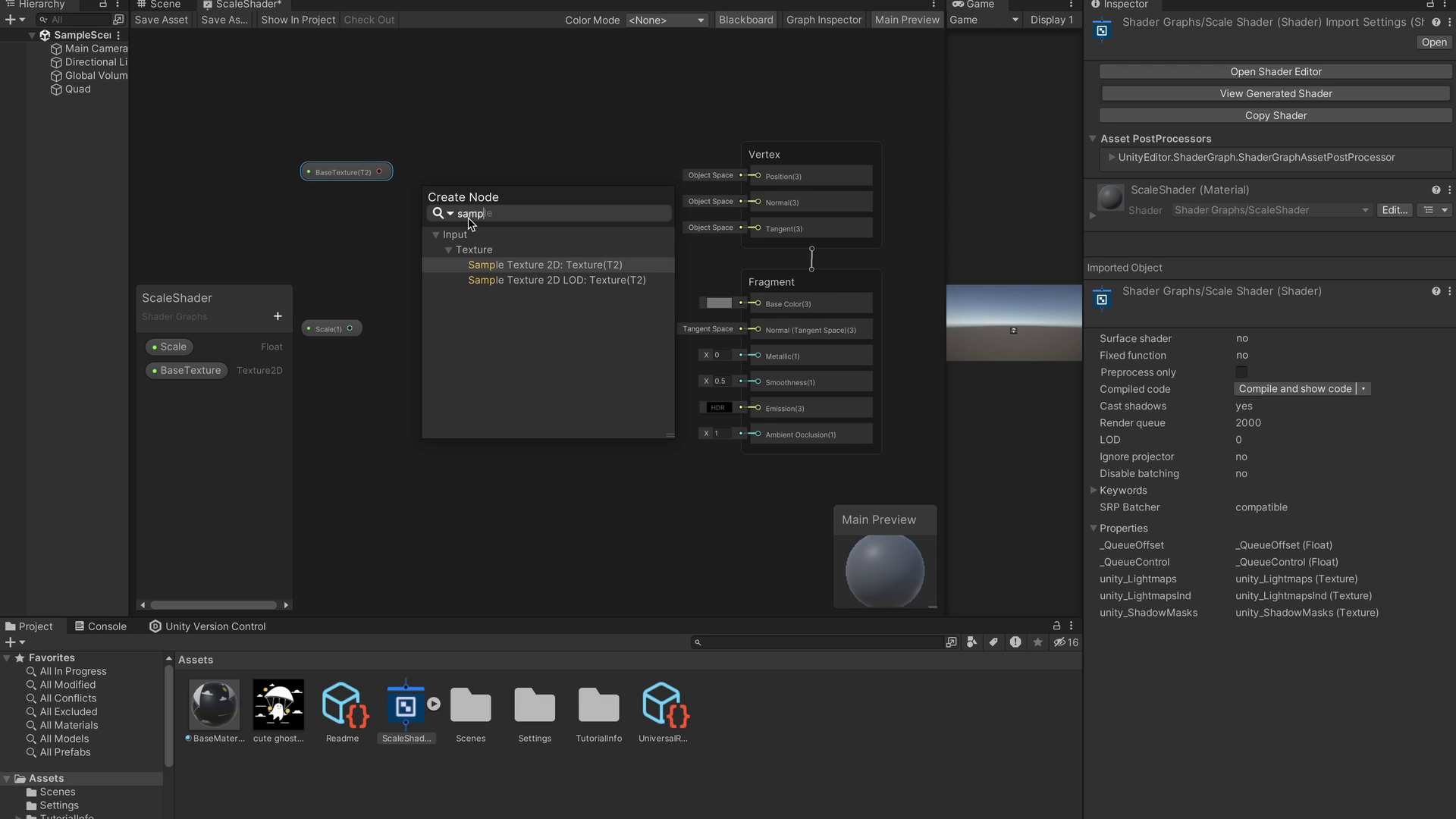
pyautogui.press('Return')
pyautogui.moveTo(535, 218); pyautogui.dragTo(757, 303)
pyautogui.moveTo(281, 159); pyautogui.dragTo(566, 223)
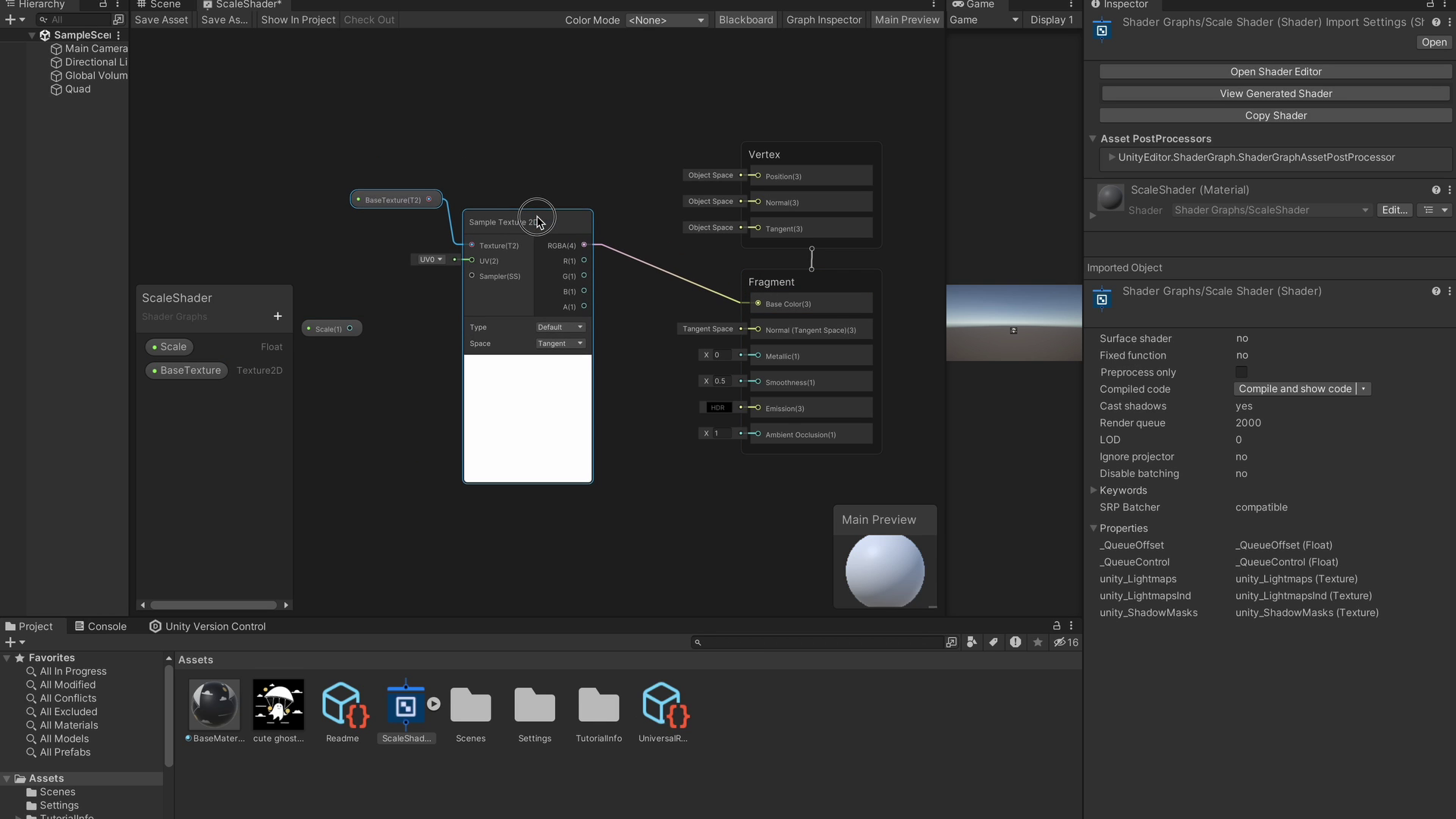
pyautogui.click(162, 24)
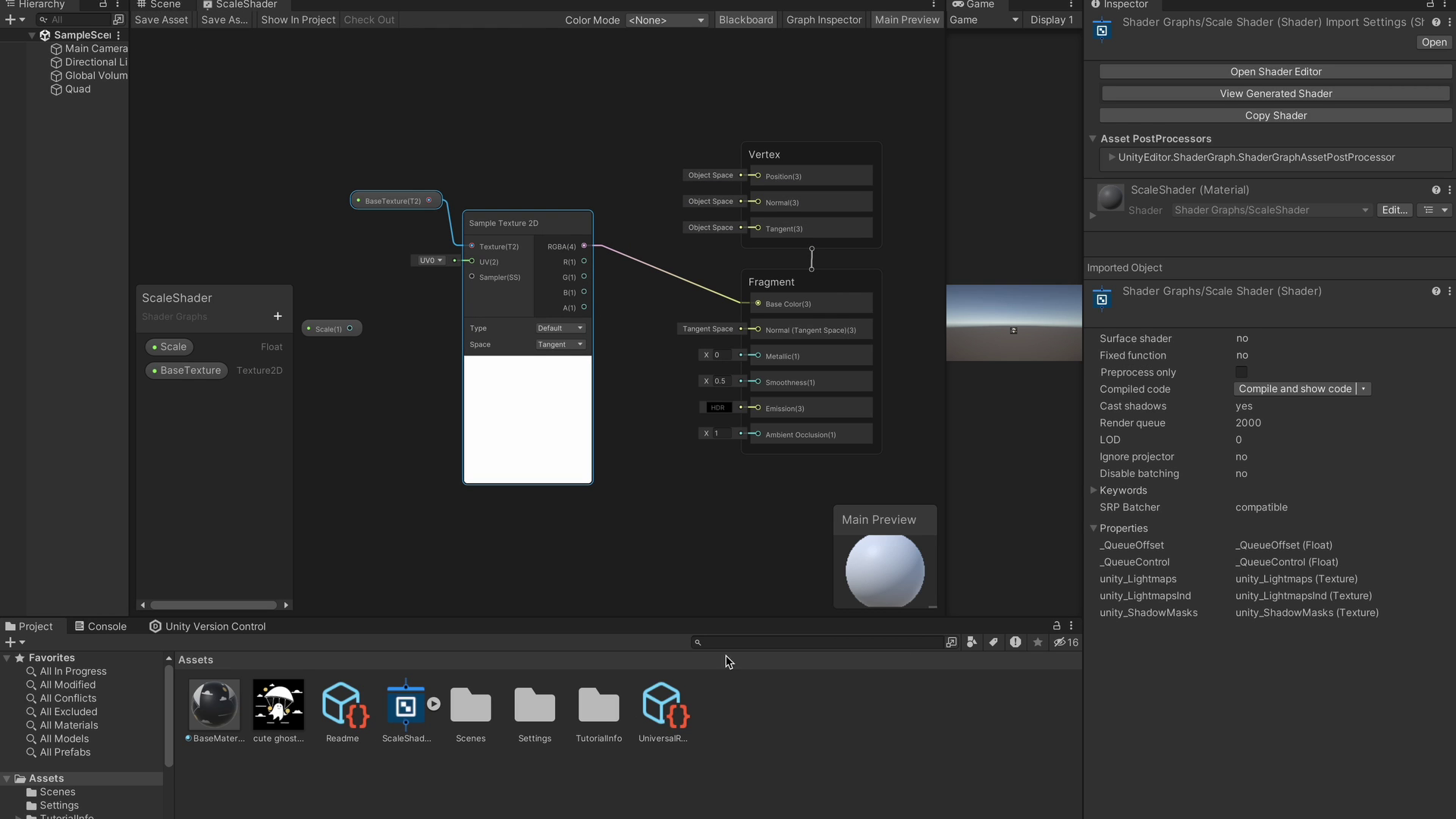
# Create another material asset named ShaderMaterial
pyautogui.click(167, 5)
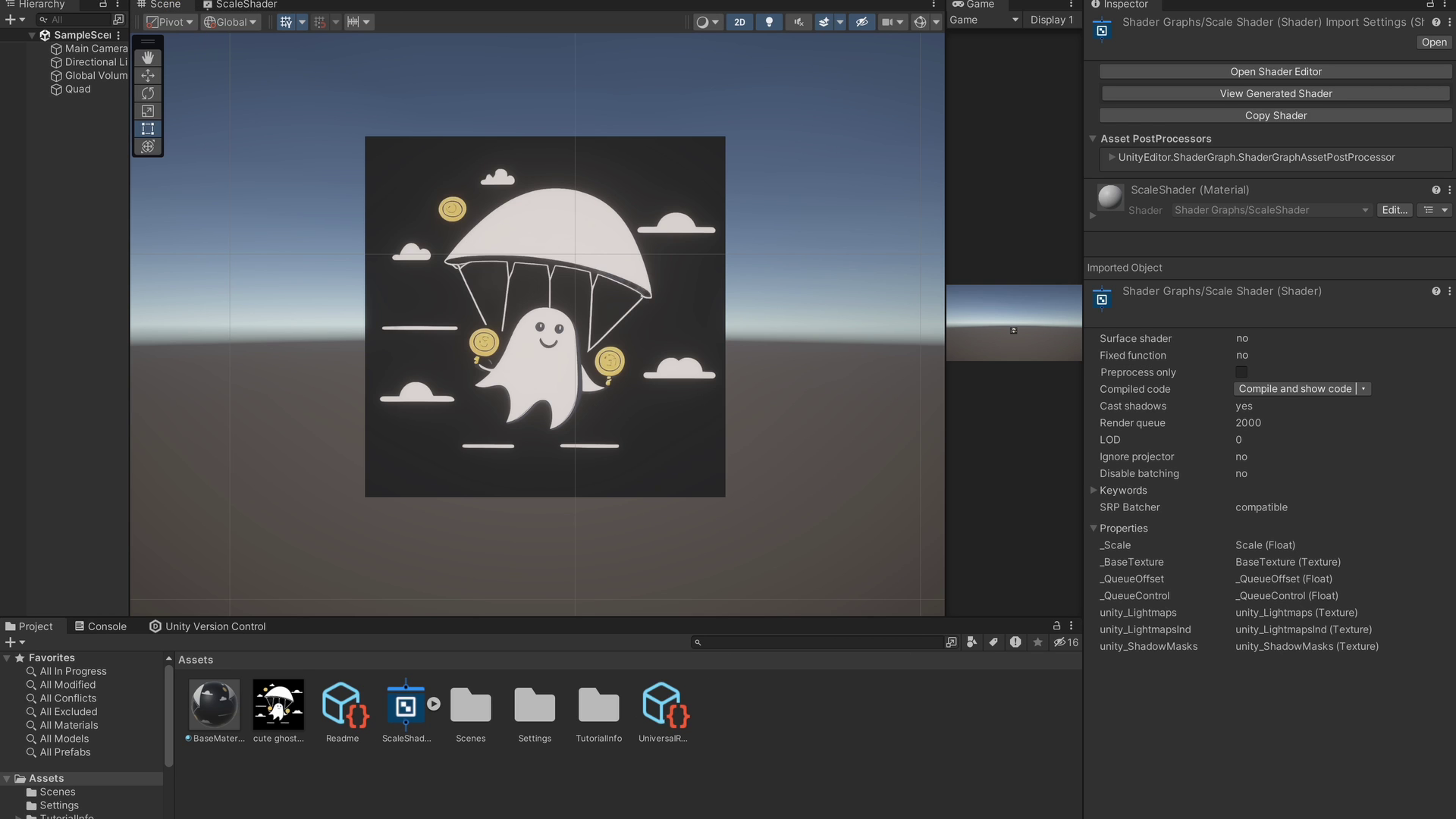
pyautogui.rightClick(761, 749)
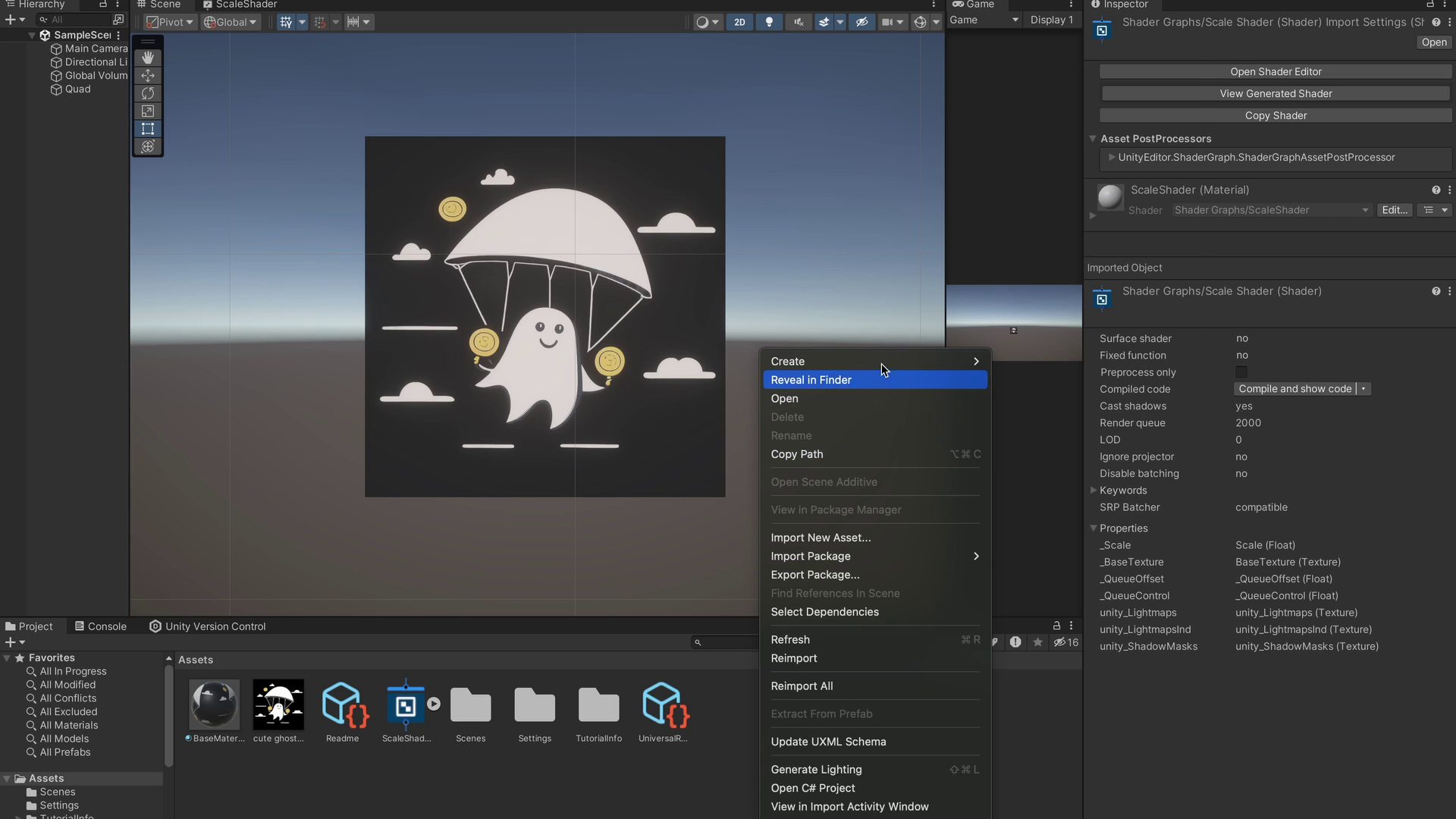
pyautogui.moveTo(881, 361)
pyautogui.click(1020, 425)
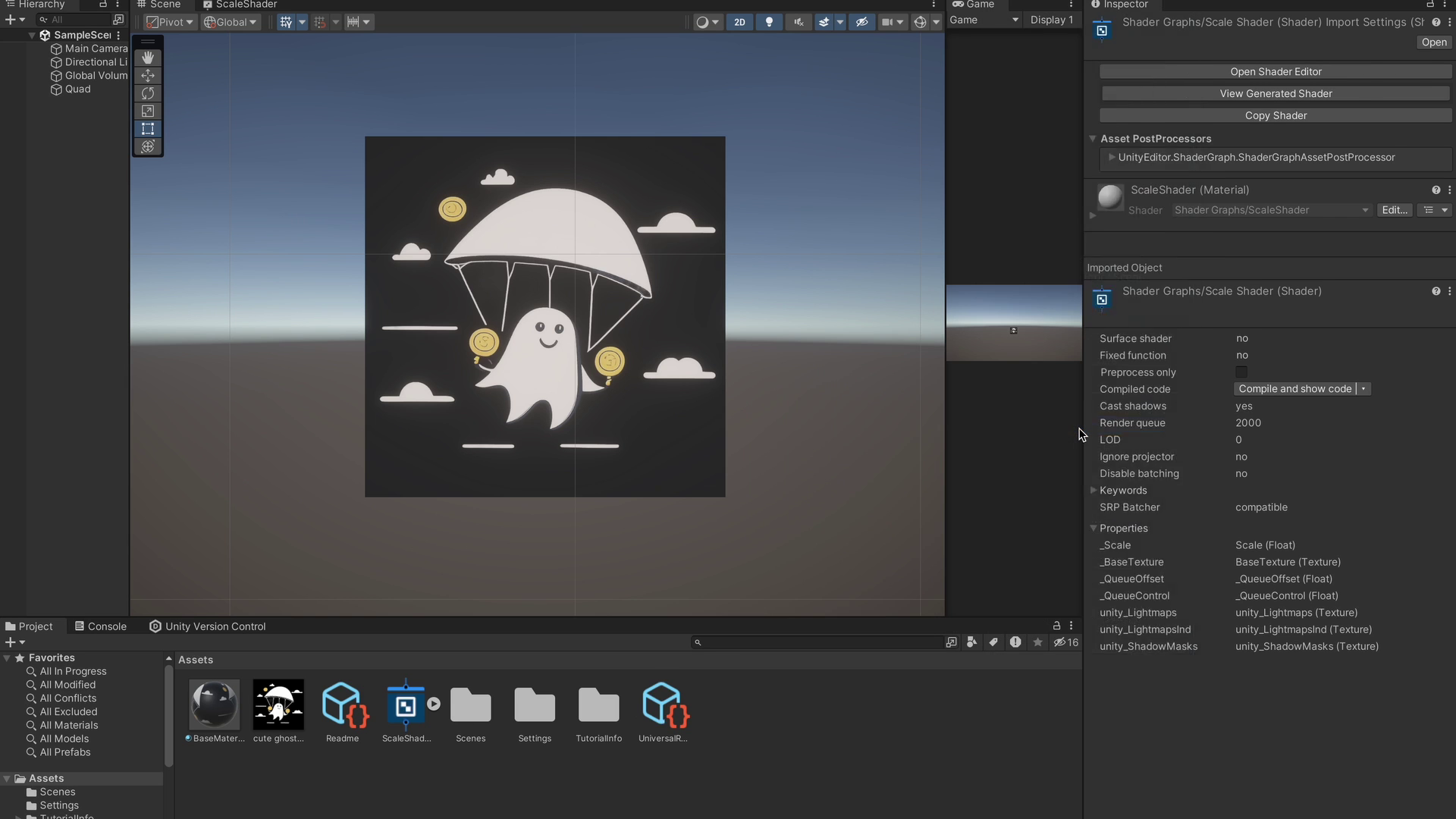
pyautogui.write('ShaderMaterial')
pyautogui.press('Return')
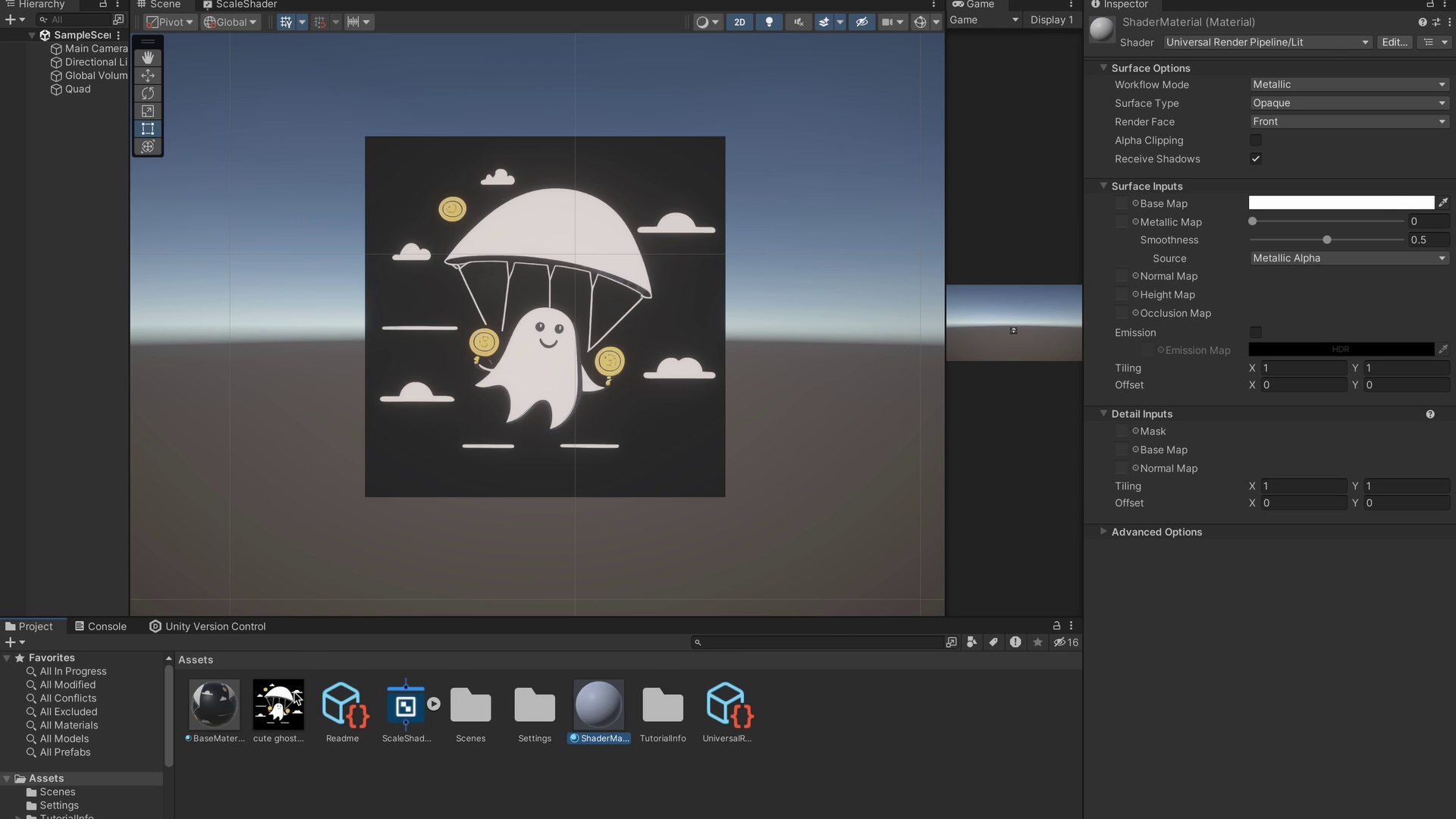
# Set ShaderMaterial's shader to Shader Graphs/ScaleShader with the ghost texture as BaseTexture
pyautogui.click(1332, 43)
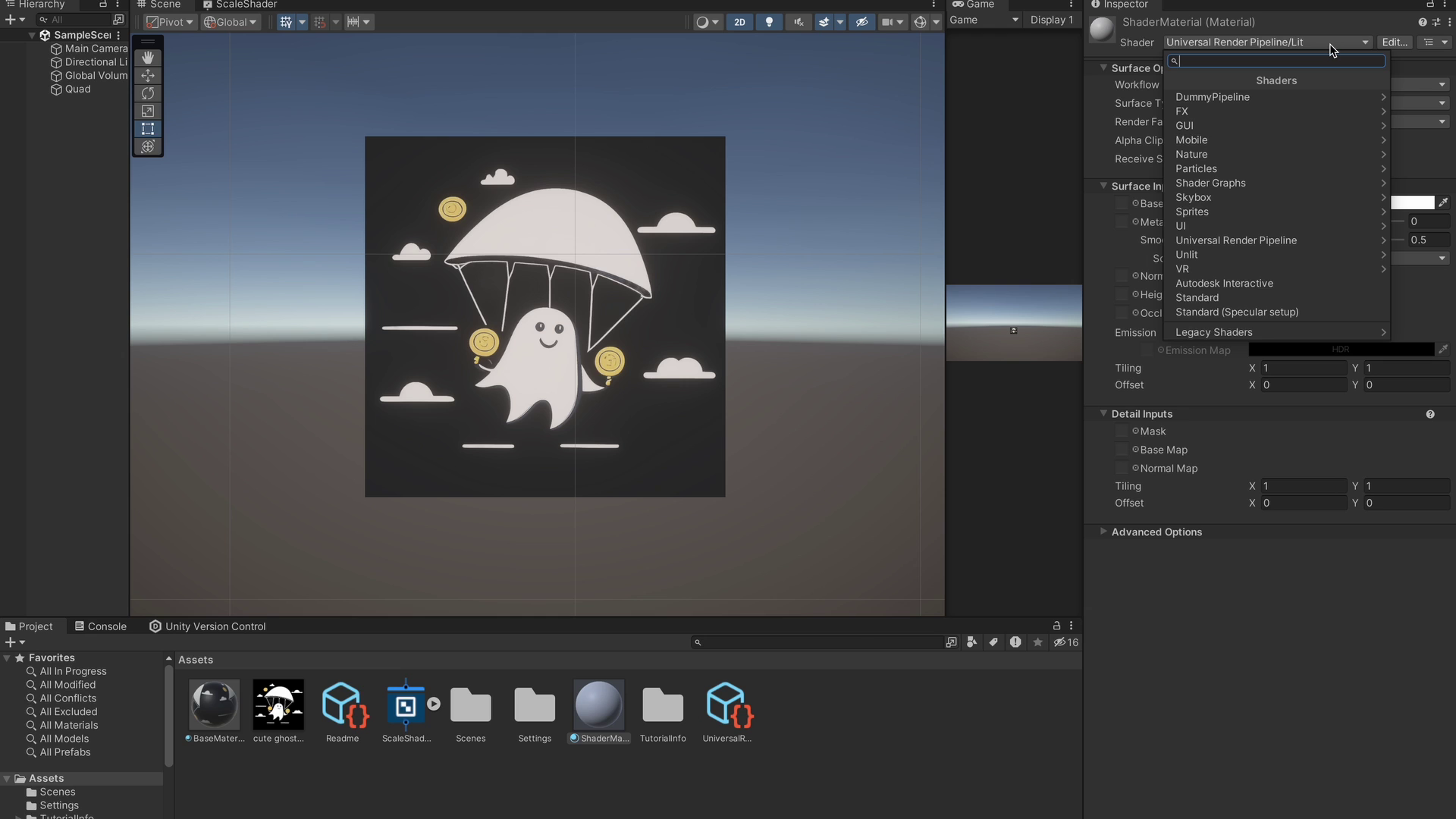
pyautogui.write('scale')
pyautogui.press('Return')
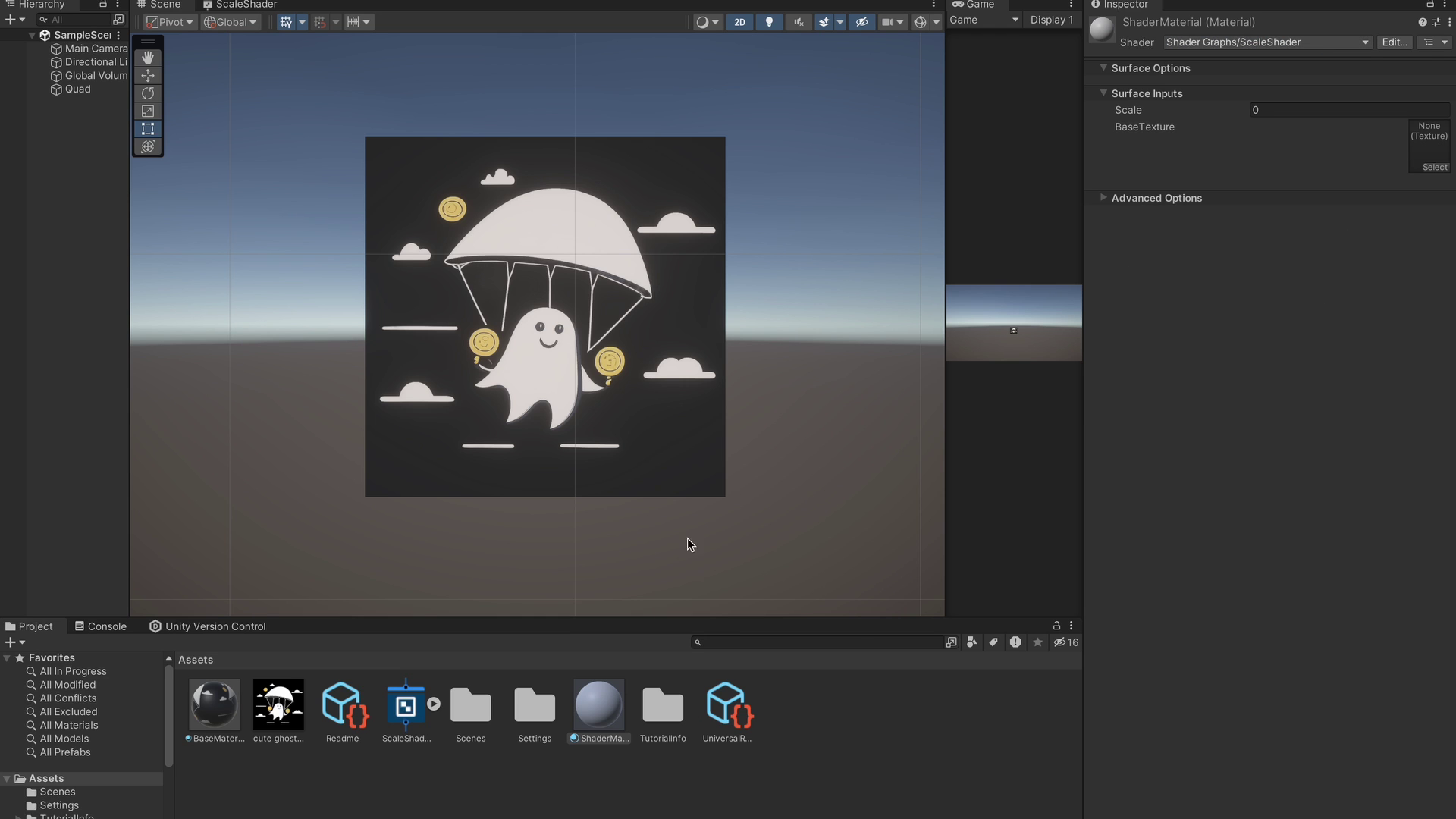
pyautogui.moveTo(278, 701); pyautogui.dragTo(1427, 142)
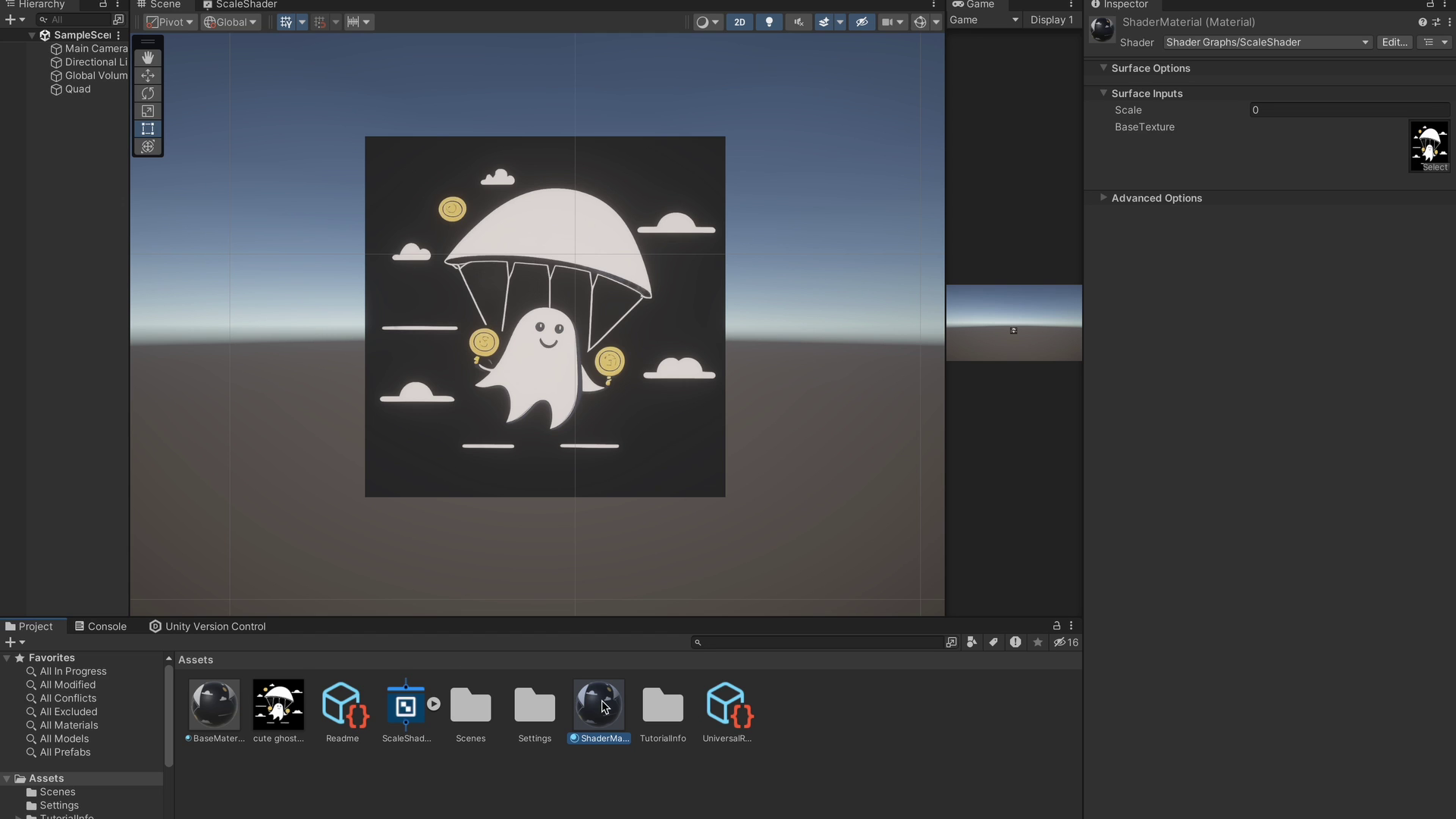
# Apply ShaderMaterial to the Quad and set its Scale value to 0
pyautogui.moveTo(604, 707); pyautogui.dragTo(593, 256)
pyautogui.moveTo(1128, 112)
pyautogui.mouseDown()
pyautogui.moveTo(1108, 112)
pyautogui.moveTo(1138, 113)
pyautogui.mouseUp()
pyautogui.click(1267, 111)
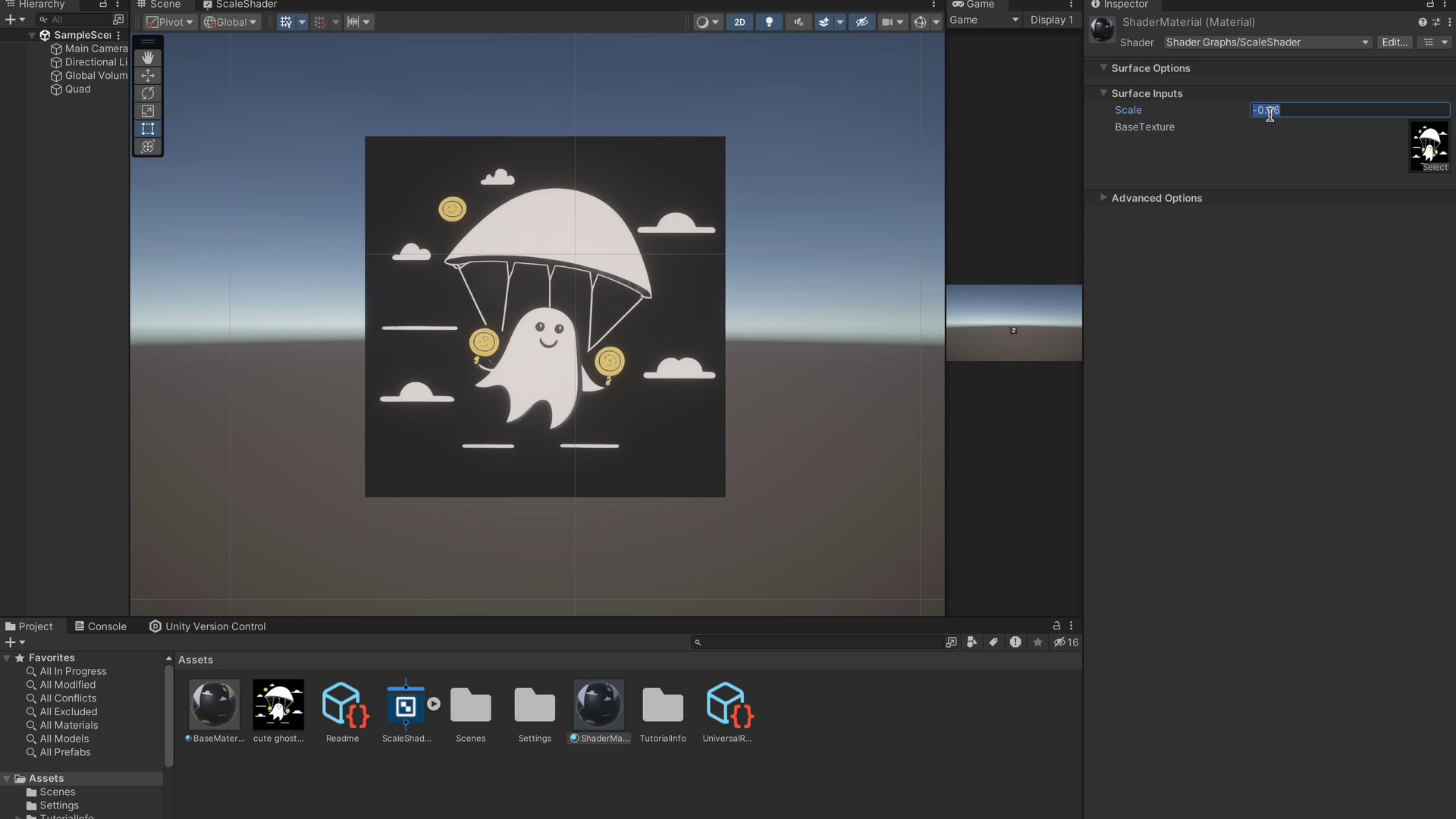
pyautogui.write('0')
# Add a Tiling And Offset node with Scale feeding Tiling, and arrange the Scale and Tiling nodes
pyautogui.click(246, 6)
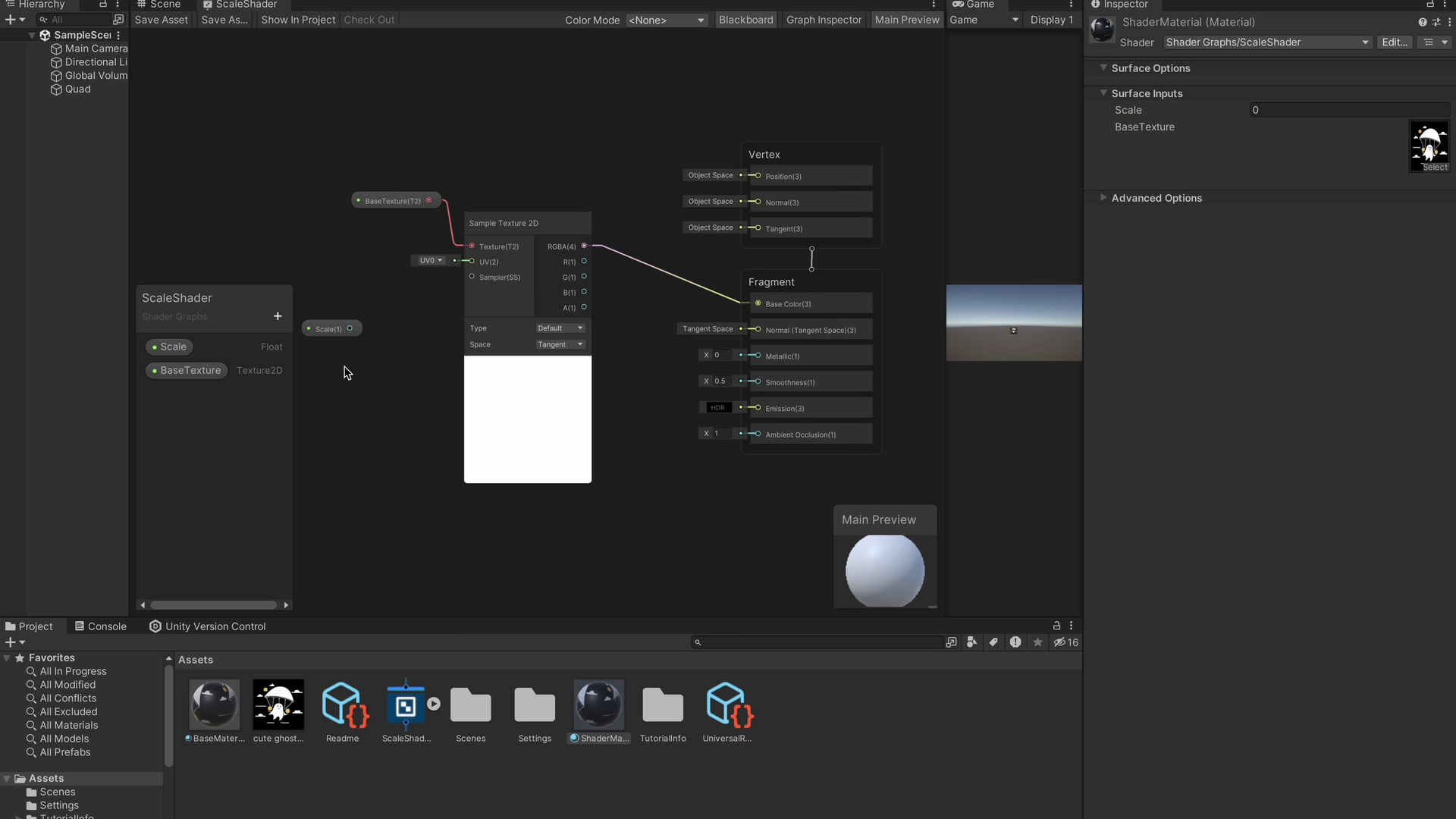
pyautogui.moveTo(347, 403); pyautogui.dragTo(543, 400, button='middle')
pyautogui.moveTo(532, 325); pyautogui.dragTo(349, 274)
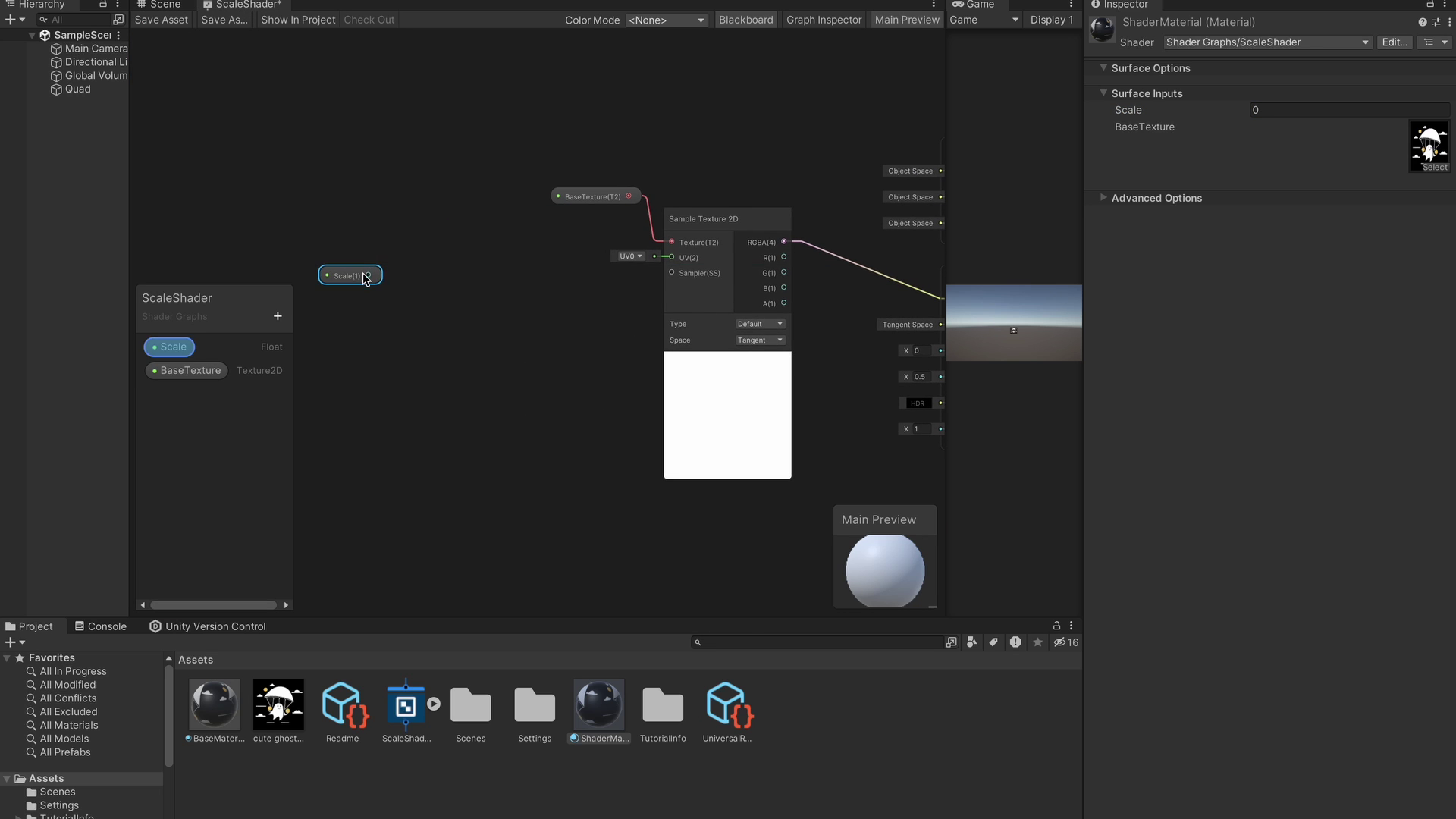
pyautogui.press('space')
pyautogui.write('tili')
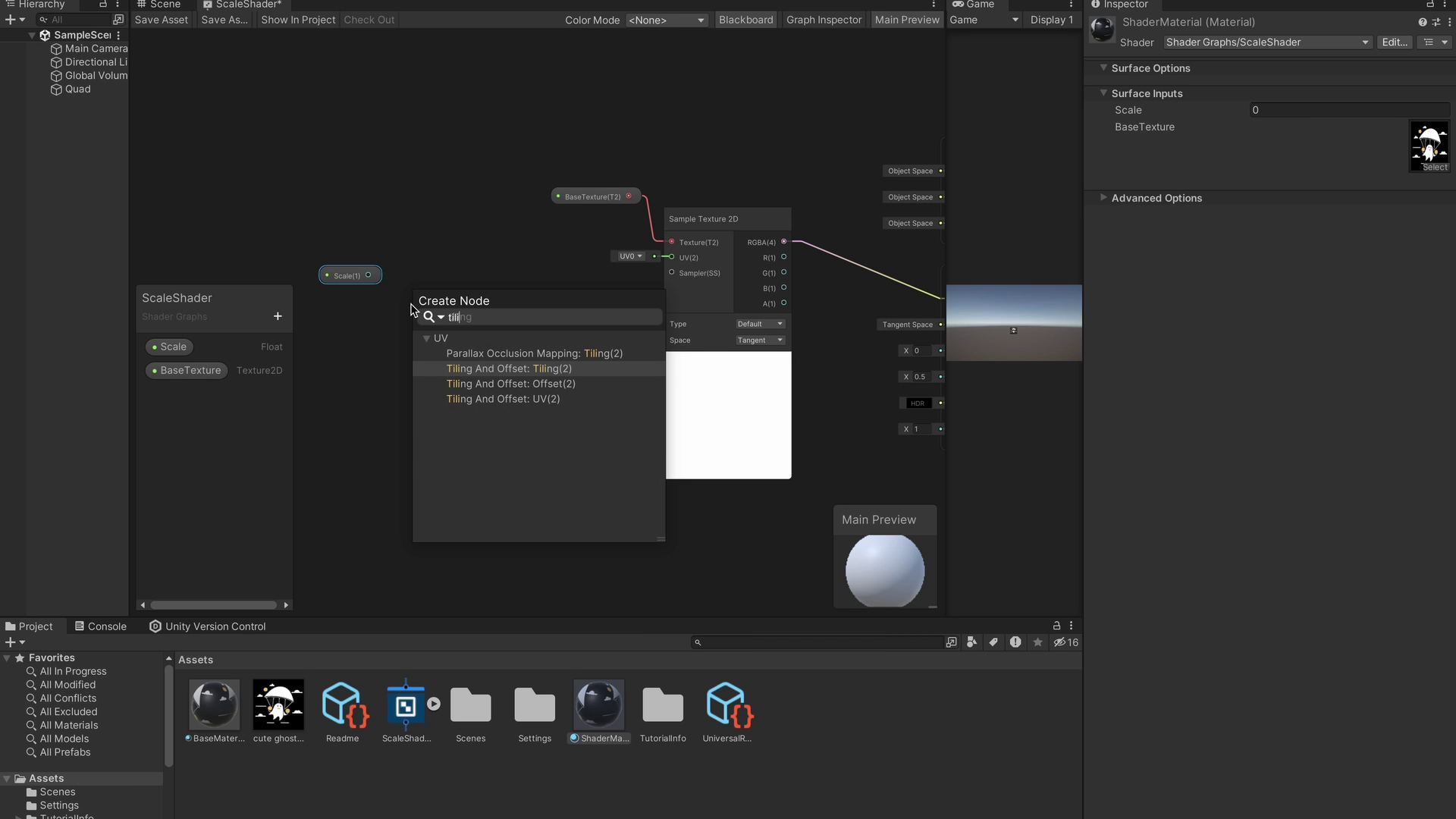
pyautogui.press('Return')
pyautogui.moveTo(447, 297); pyautogui.dragTo(671, 257)
pyautogui.moveTo(309, 250); pyautogui.dragTo(489, 250)
pyautogui.moveTo(301, 247)
pyautogui.mouseDown()
pyautogui.moveTo(319, 247)
pyautogui.moveTo(293, 274)
pyautogui.moveTo(179, 201)
pyautogui.moveTo(291, 222)
pyautogui.mouseUp()
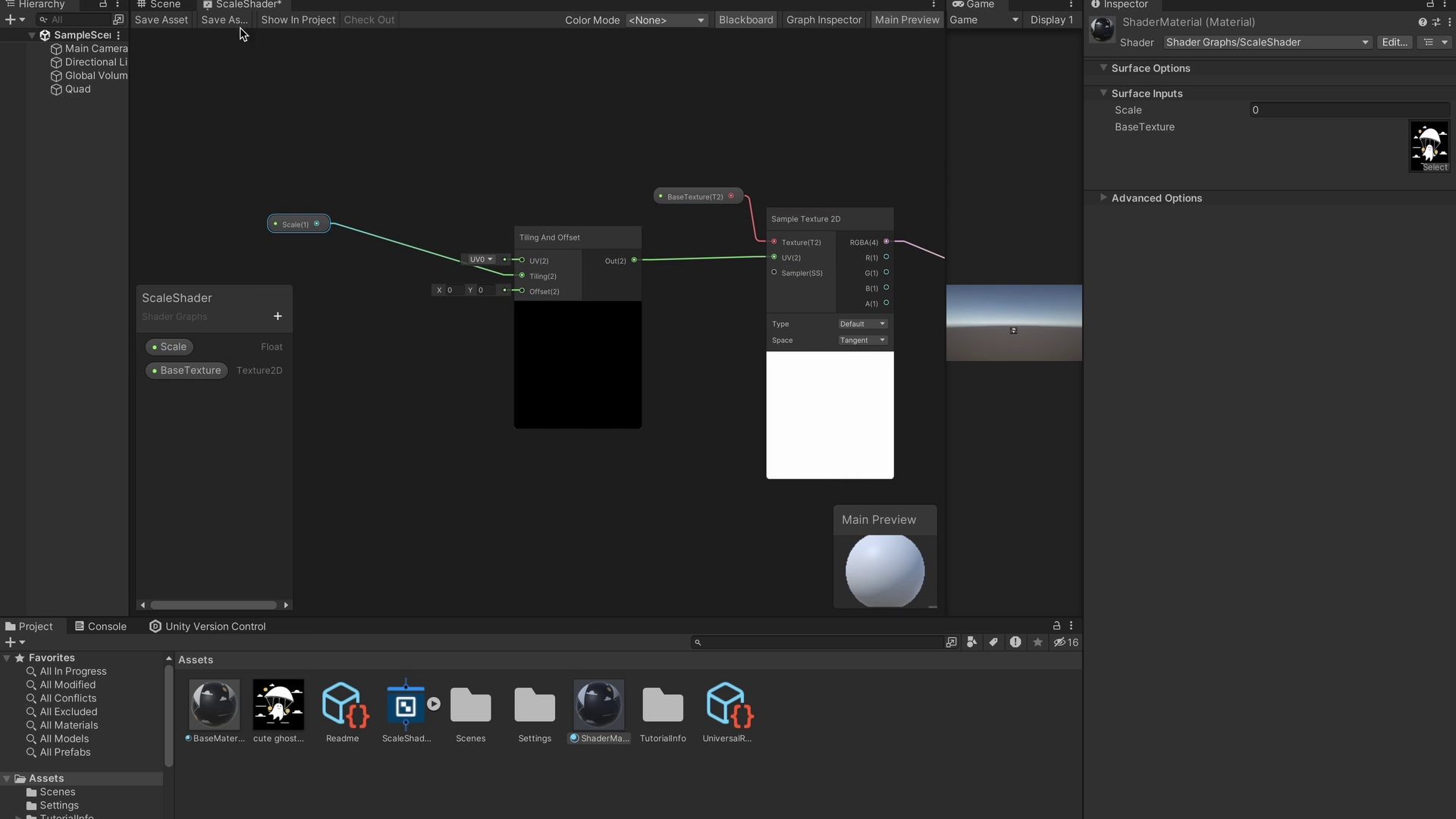
# Save the graph and raise ShaderMaterial's Scale to 1.78 so the ghost tiles across the Quad
pyautogui.click(174, 23)
pyautogui.click(160, 6)
pyautogui.moveTo(1128, 110); pyautogui.dragTo(1183, 122)
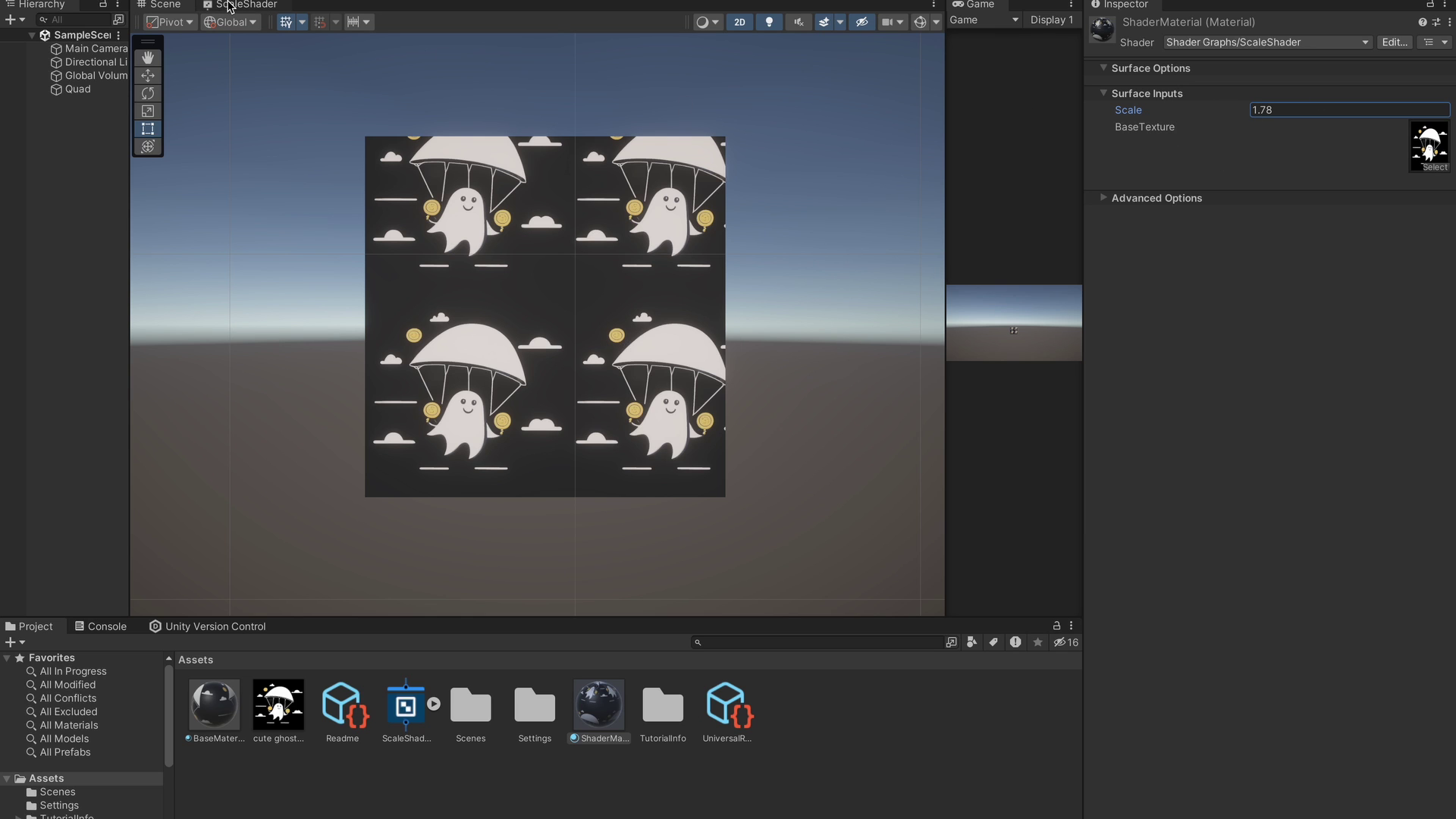
pyautogui.click(228, 7)
pyautogui.moveTo(297, 220); pyautogui.dragTo(232, 182)
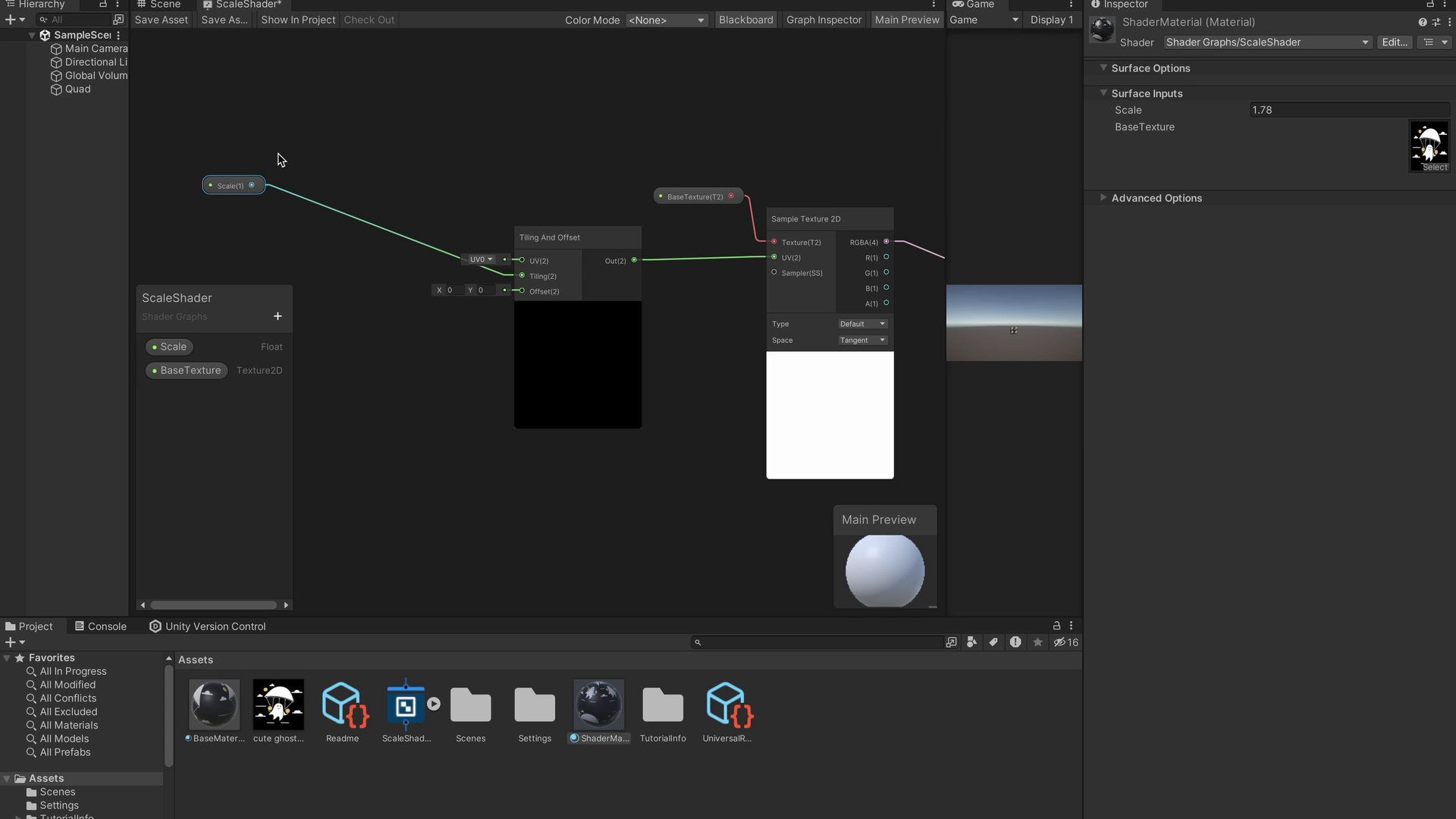
# Add a Divide node computing 1 ÷ Scale and place it beside Tiling And Offset
pyautogui.rightClick(229, 184)
pyautogui.click(307, 201)
pyautogui.write('divi')
pyautogui.press('Down')
pyautogui.press('Return')
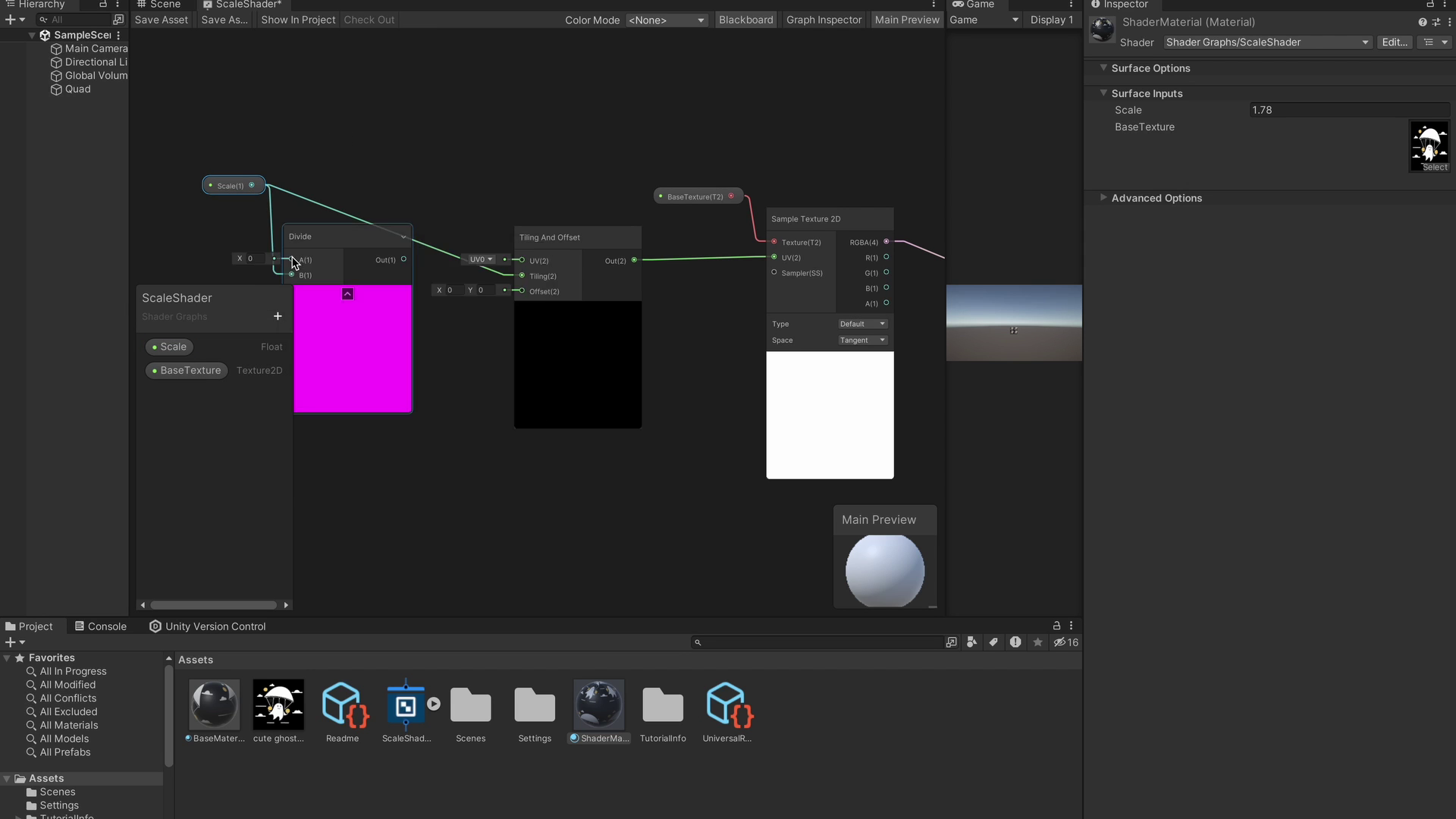
pyautogui.moveTo(339, 236); pyautogui.dragTo(394, 114)
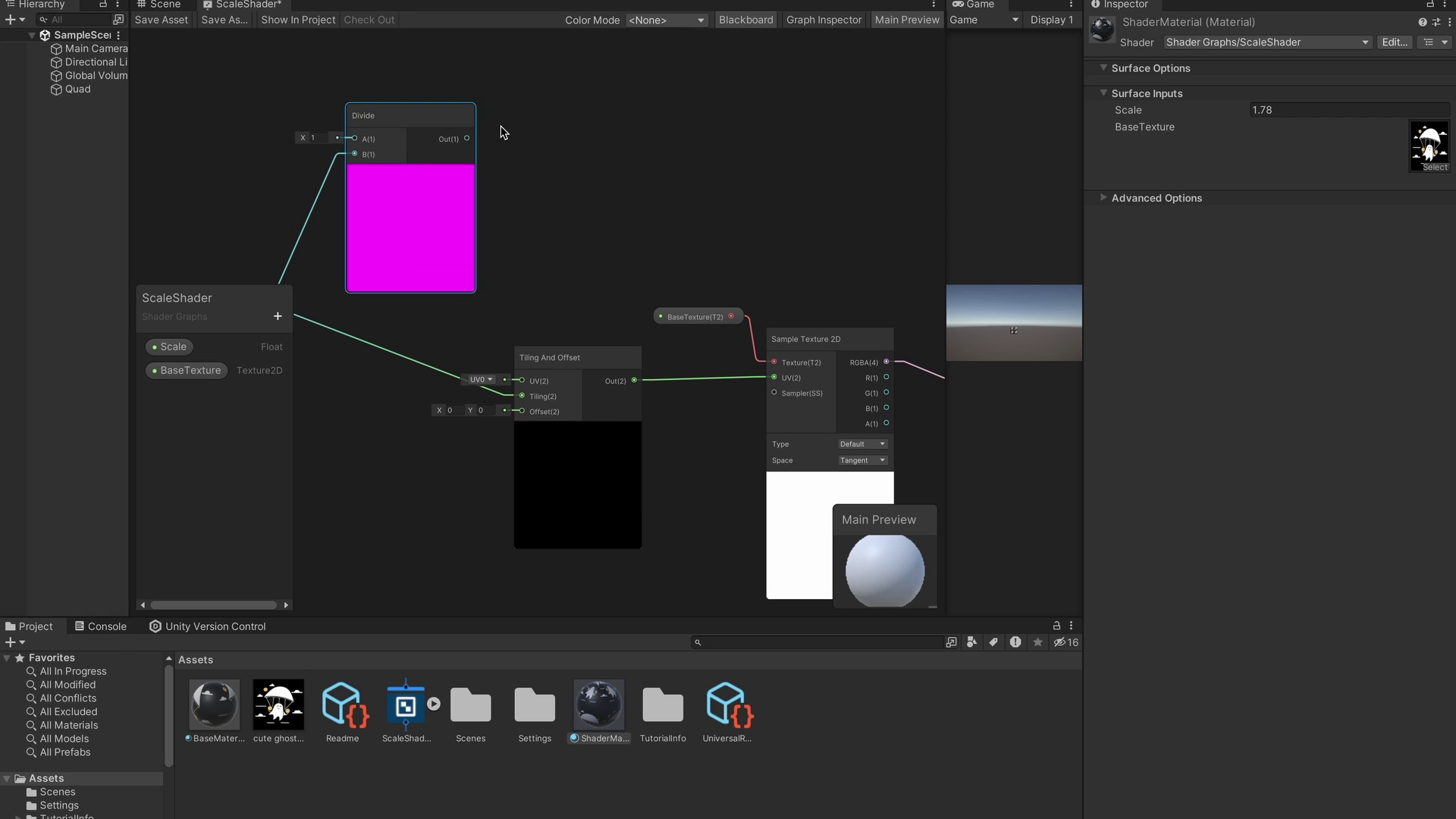
pyautogui.doubleClick(241, 5)
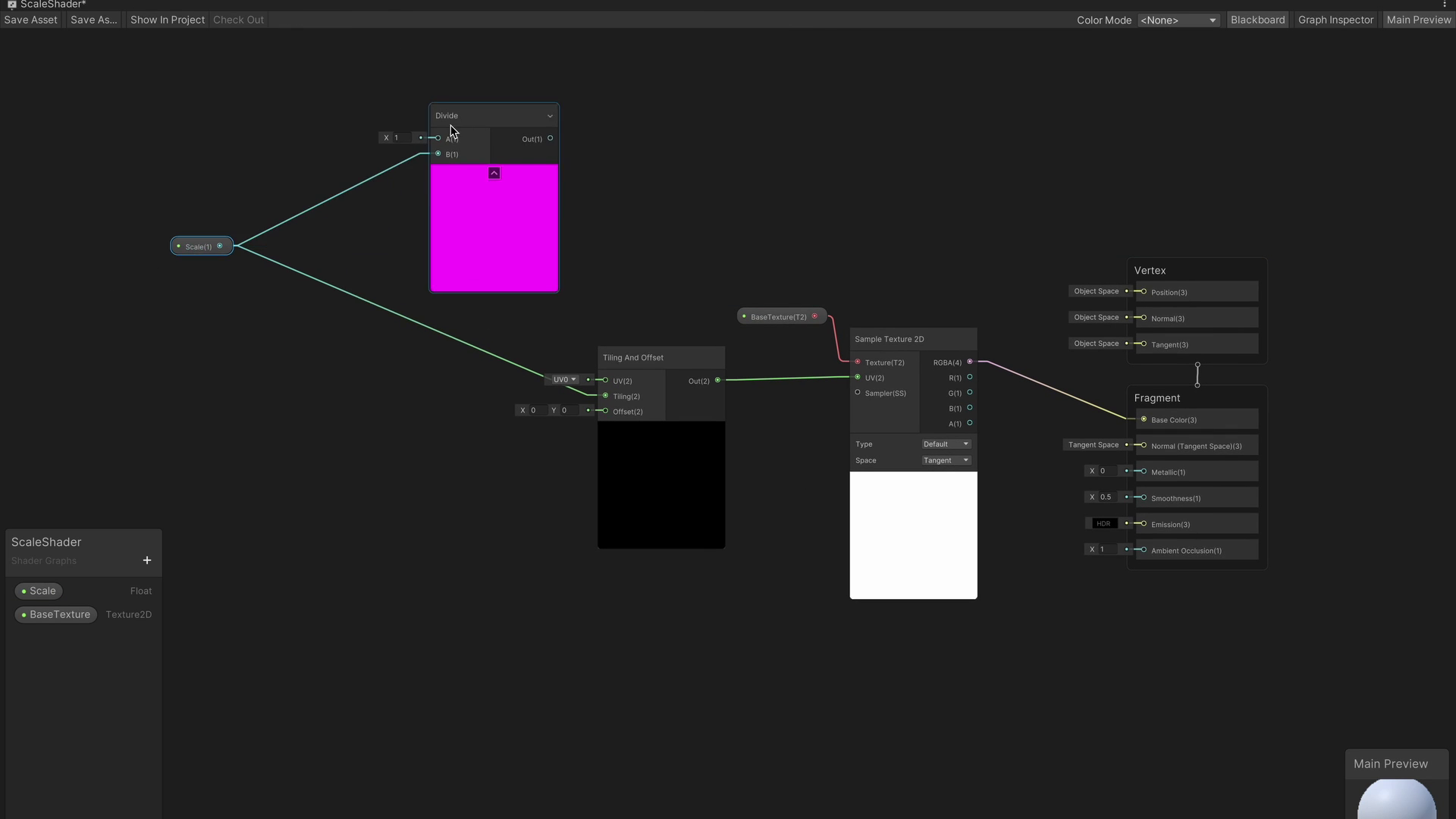
pyautogui.moveTo(452, 137); pyautogui.dragTo(605, 396)
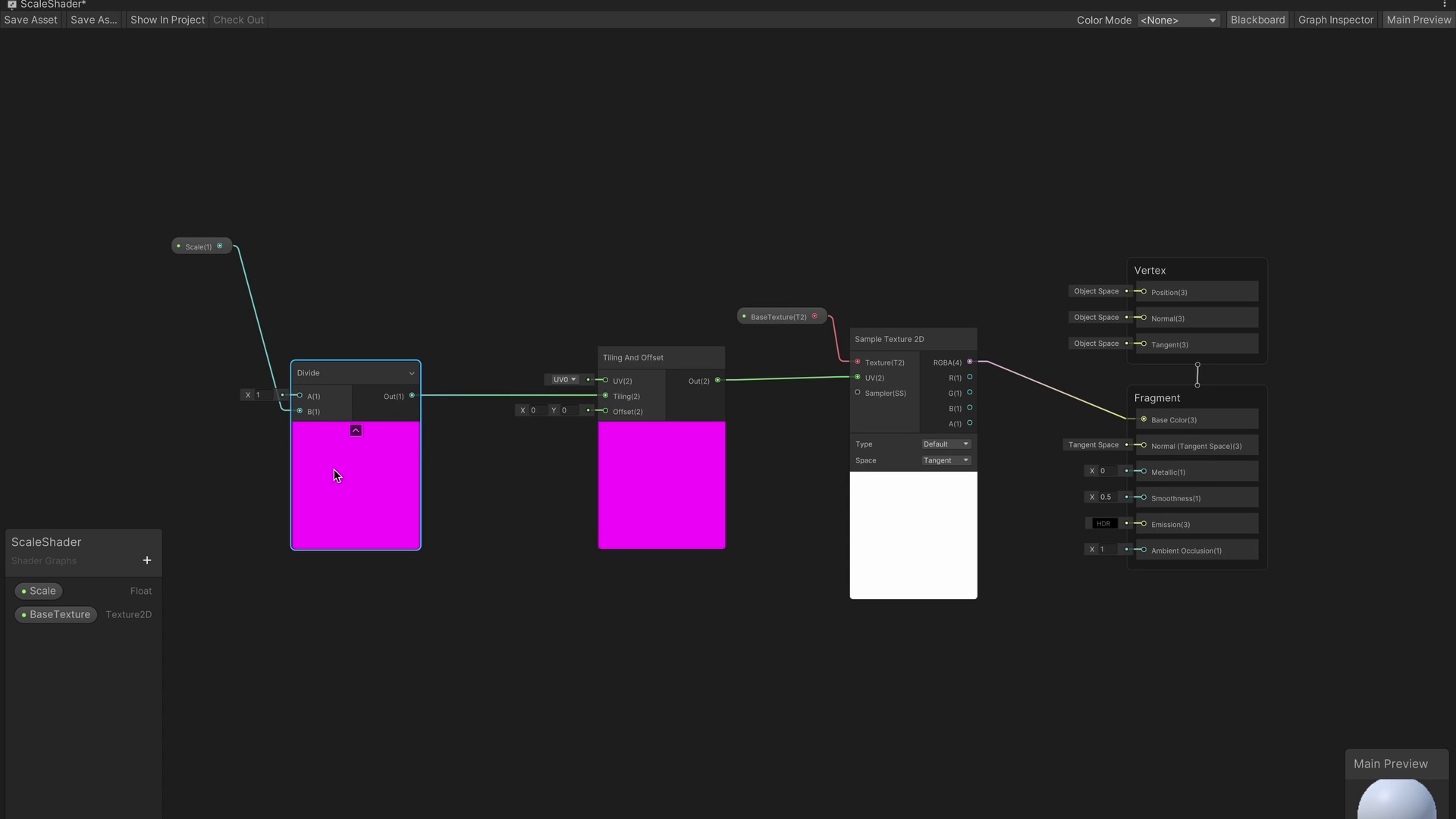
# Set the Scale property's default value to 1 in the Graph Inspector
pyautogui.click(46, 592)
pyautogui.click(1334, 20)
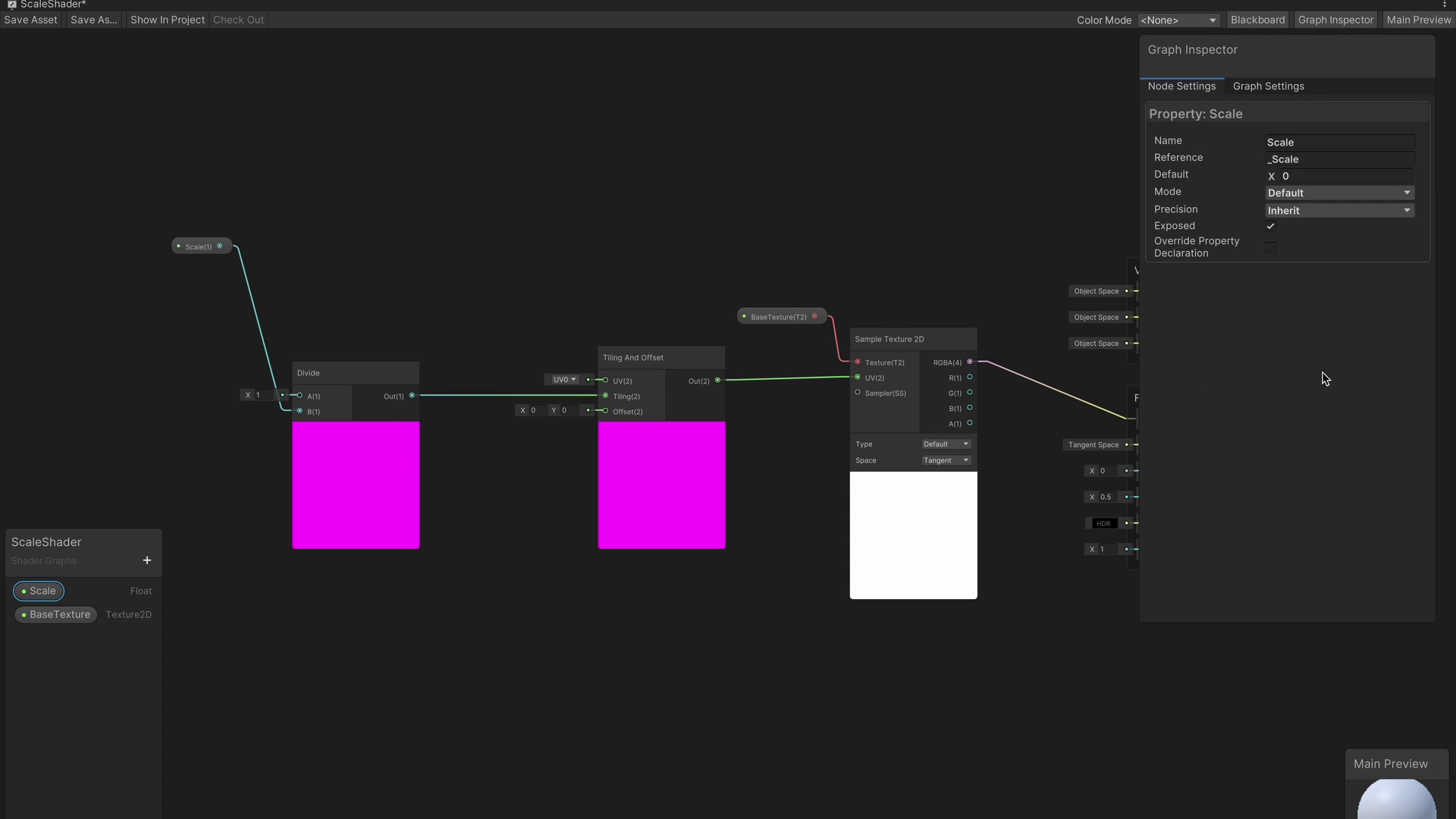
pyautogui.click(1291, 176)
pyautogui.write('1')
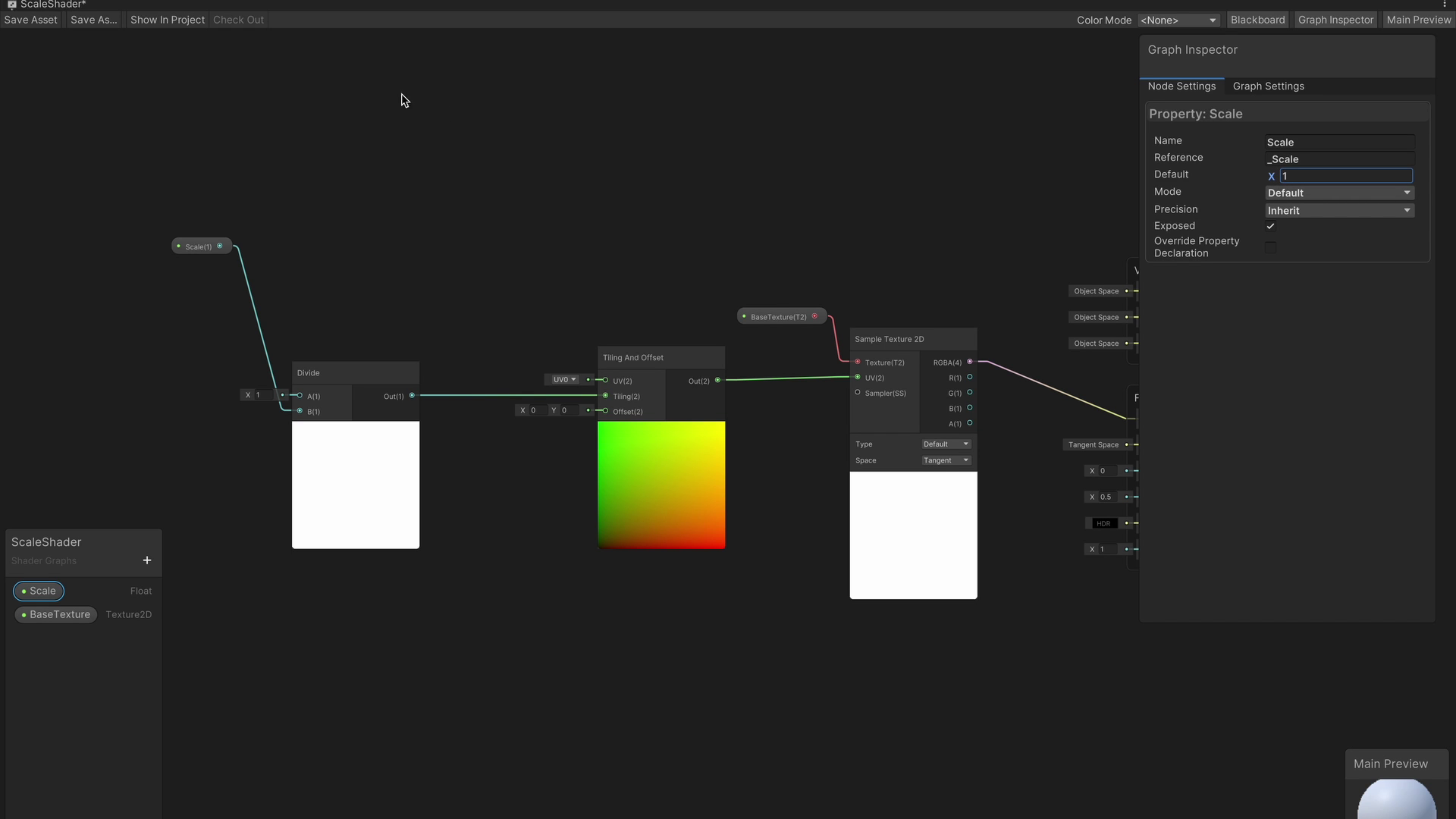
pyautogui.click(1336, 20)
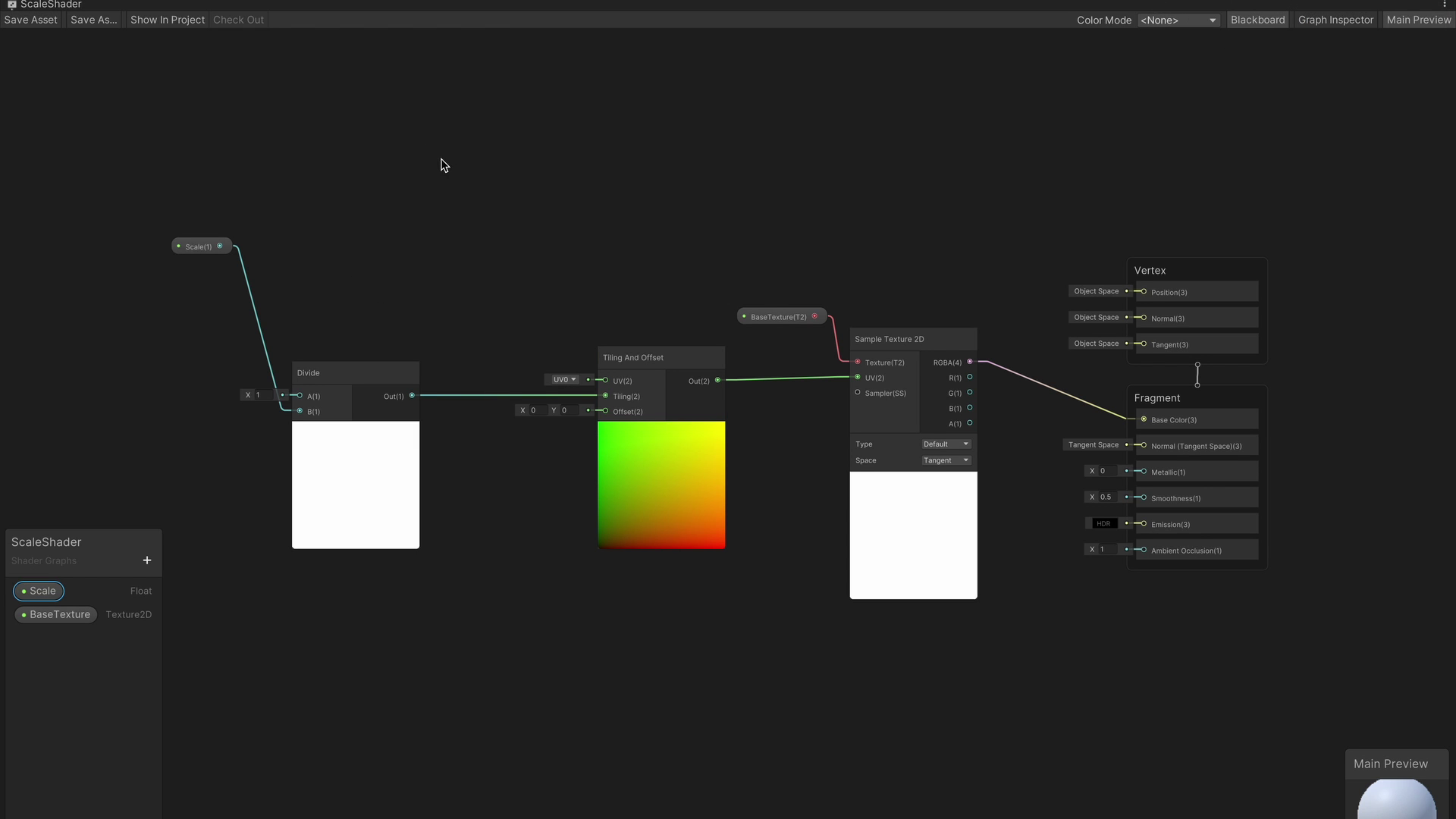
# Restore the docked layout and set ShaderMaterial's Scale to 0.95 so the ghost nearly fills the Quad
pyautogui.hotkey('shift', 'space')
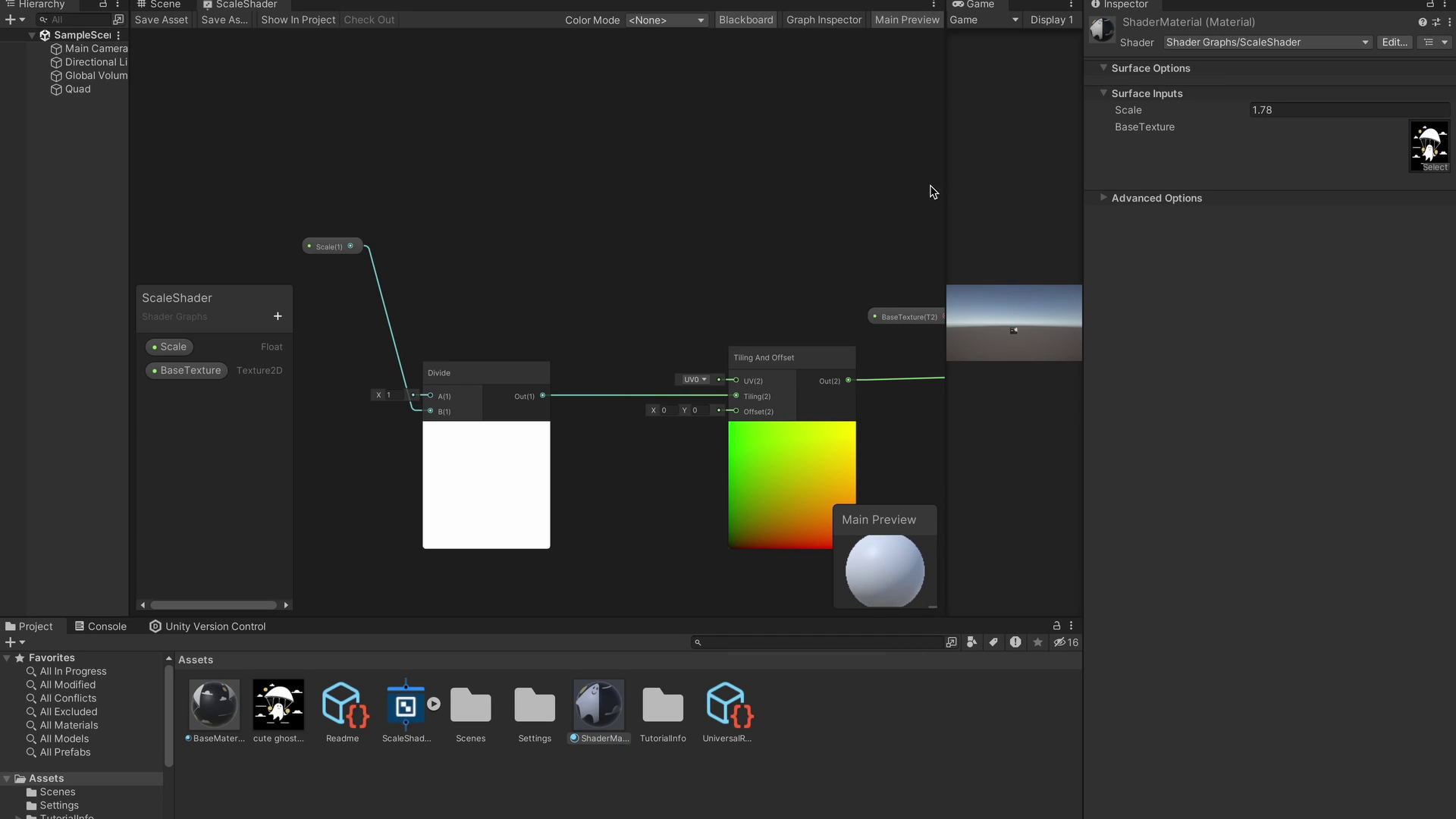
pyautogui.click(179, 4)
pyautogui.moveTo(1134, 112); pyautogui.dragTo(1167, 104)
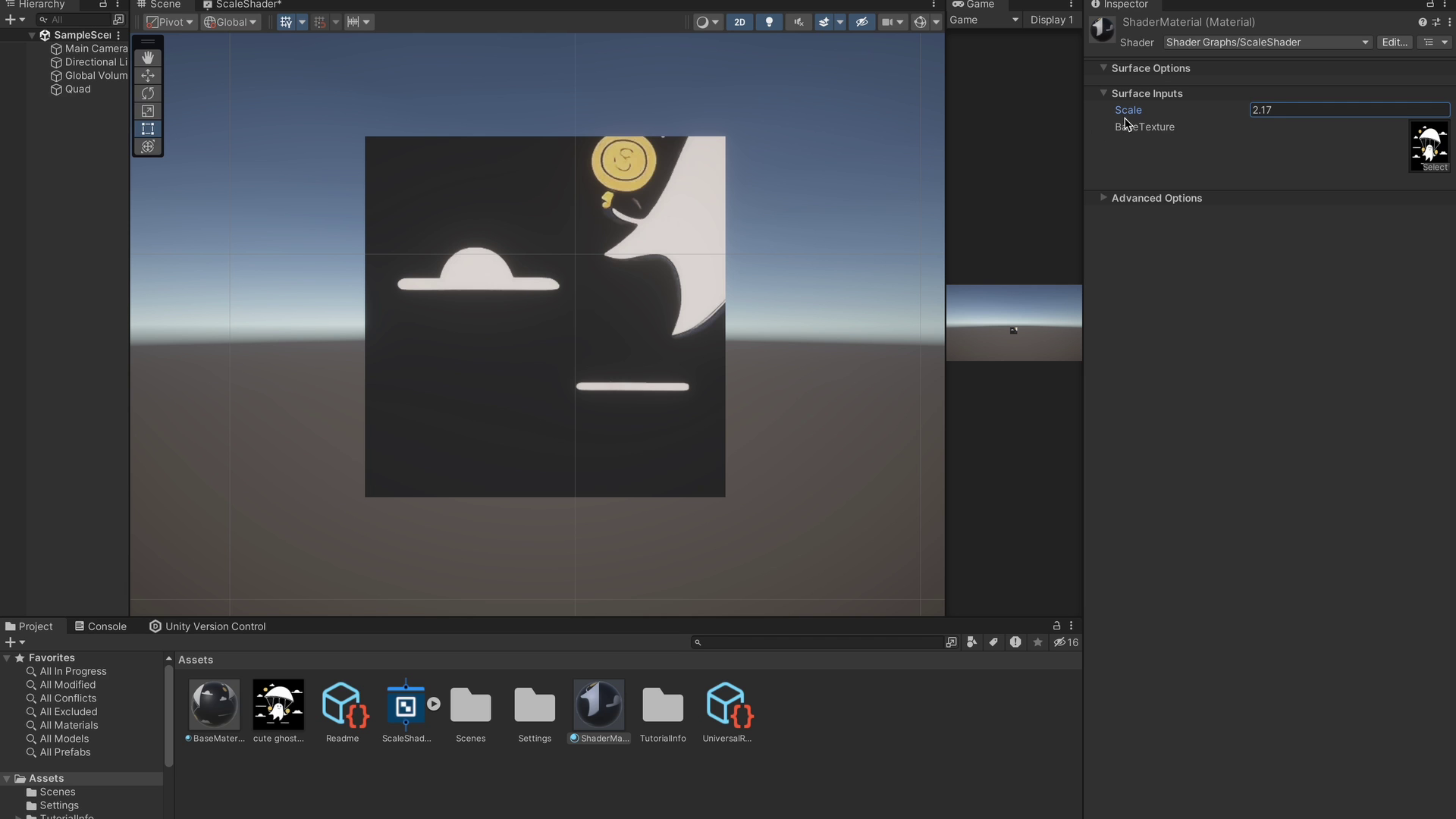
pyautogui.moveTo(1125, 123); pyautogui.dragTo(1111, 129)
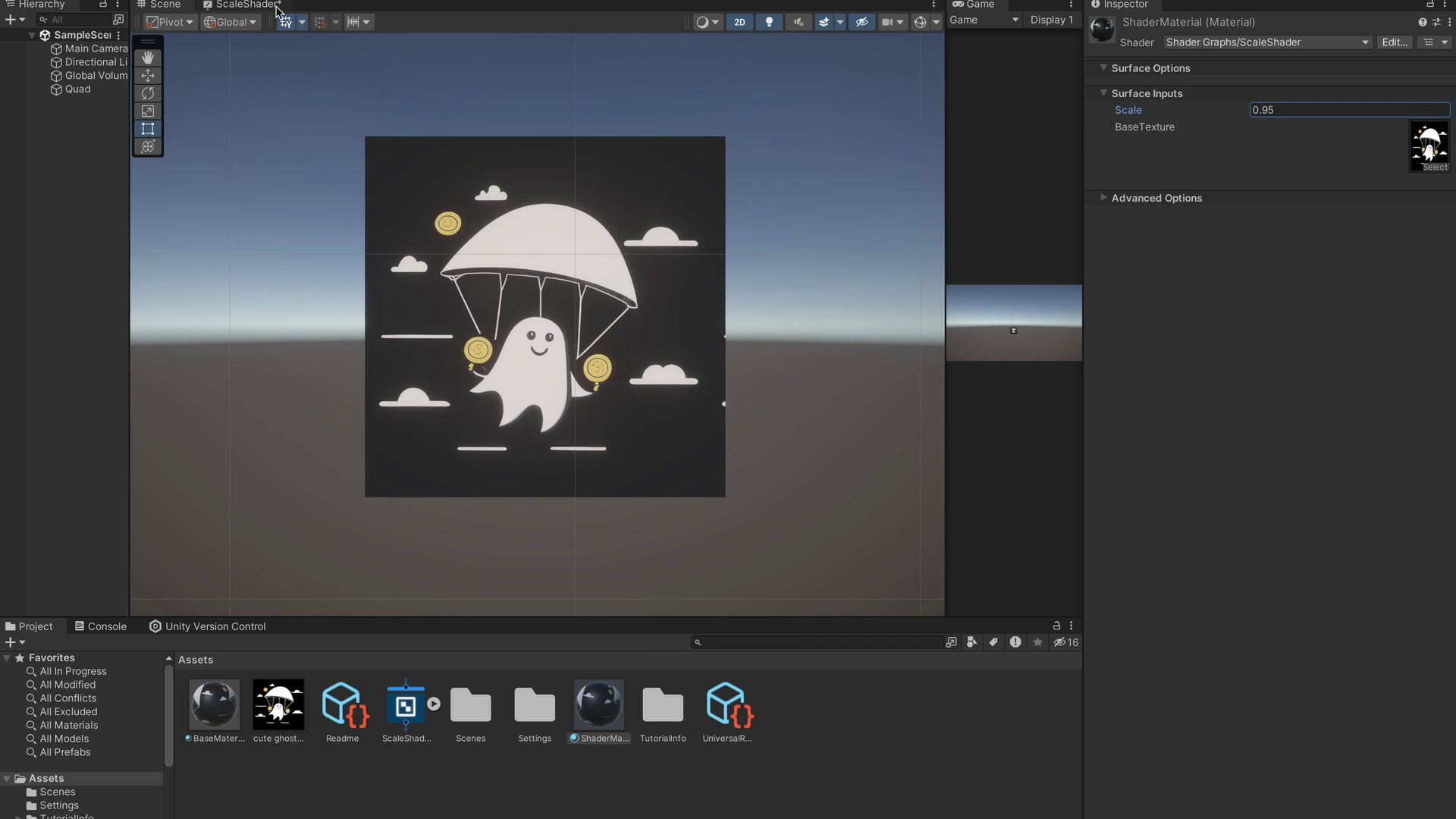
pyautogui.click(276, 8)
pyautogui.moveTo(695, 335); pyautogui.dragTo(562, 341, button='middle')
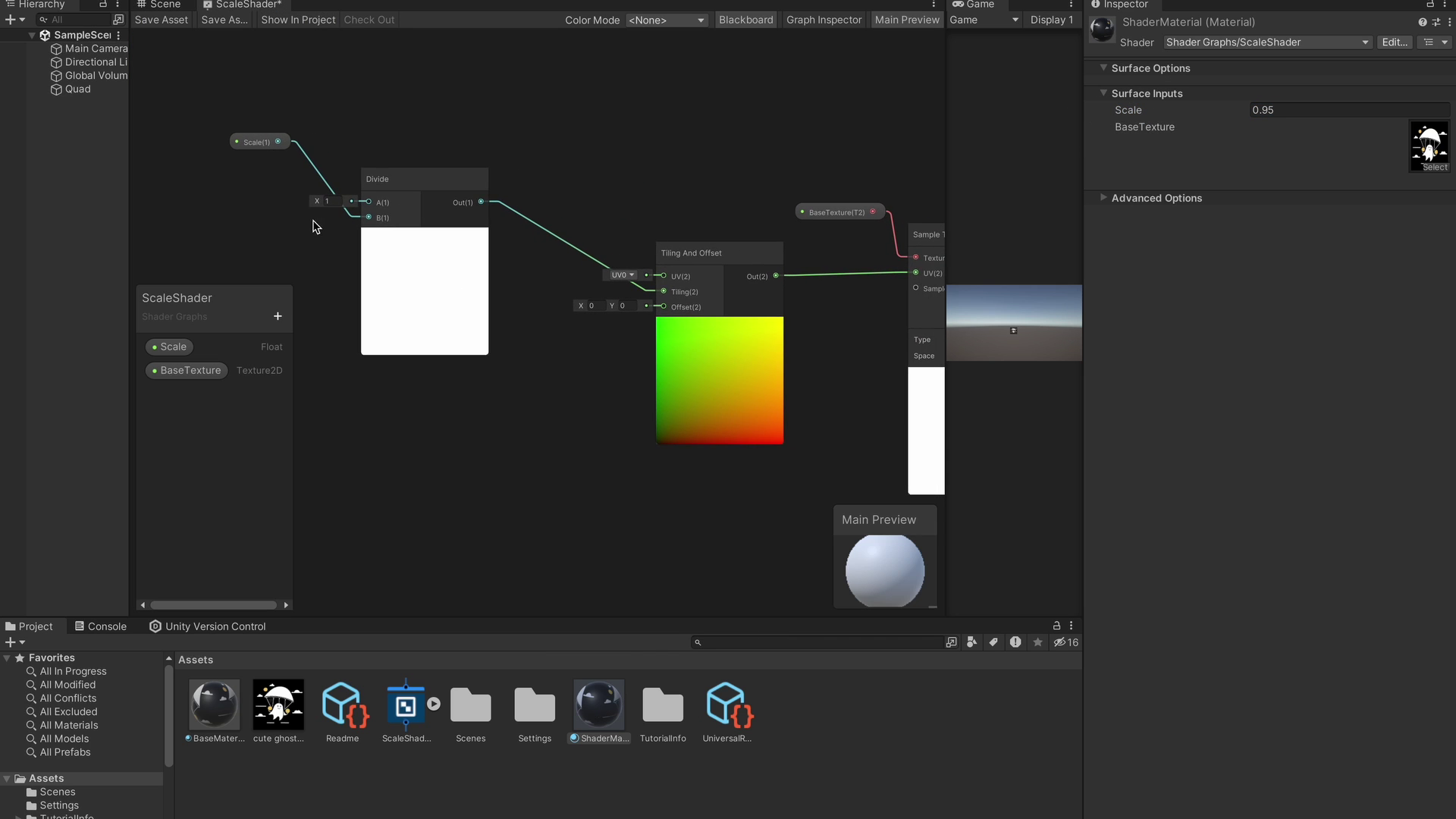
# Move the Scale node aside and add a new Vector2 property to the Blackboard
pyautogui.click(258, 141)
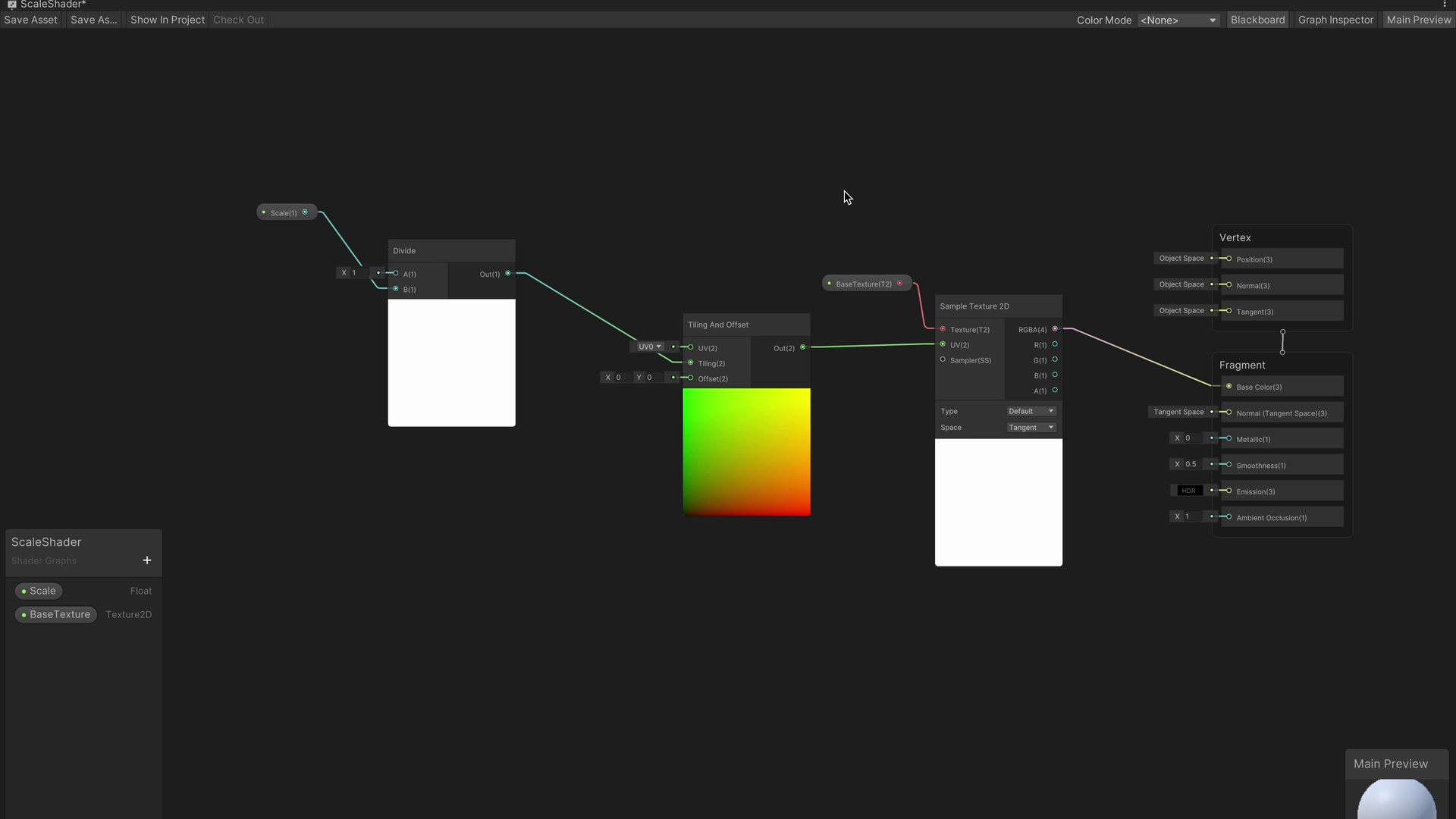
pyautogui.moveTo(283, 213); pyautogui.dragTo(193, 282)
pyautogui.click(147, 561)
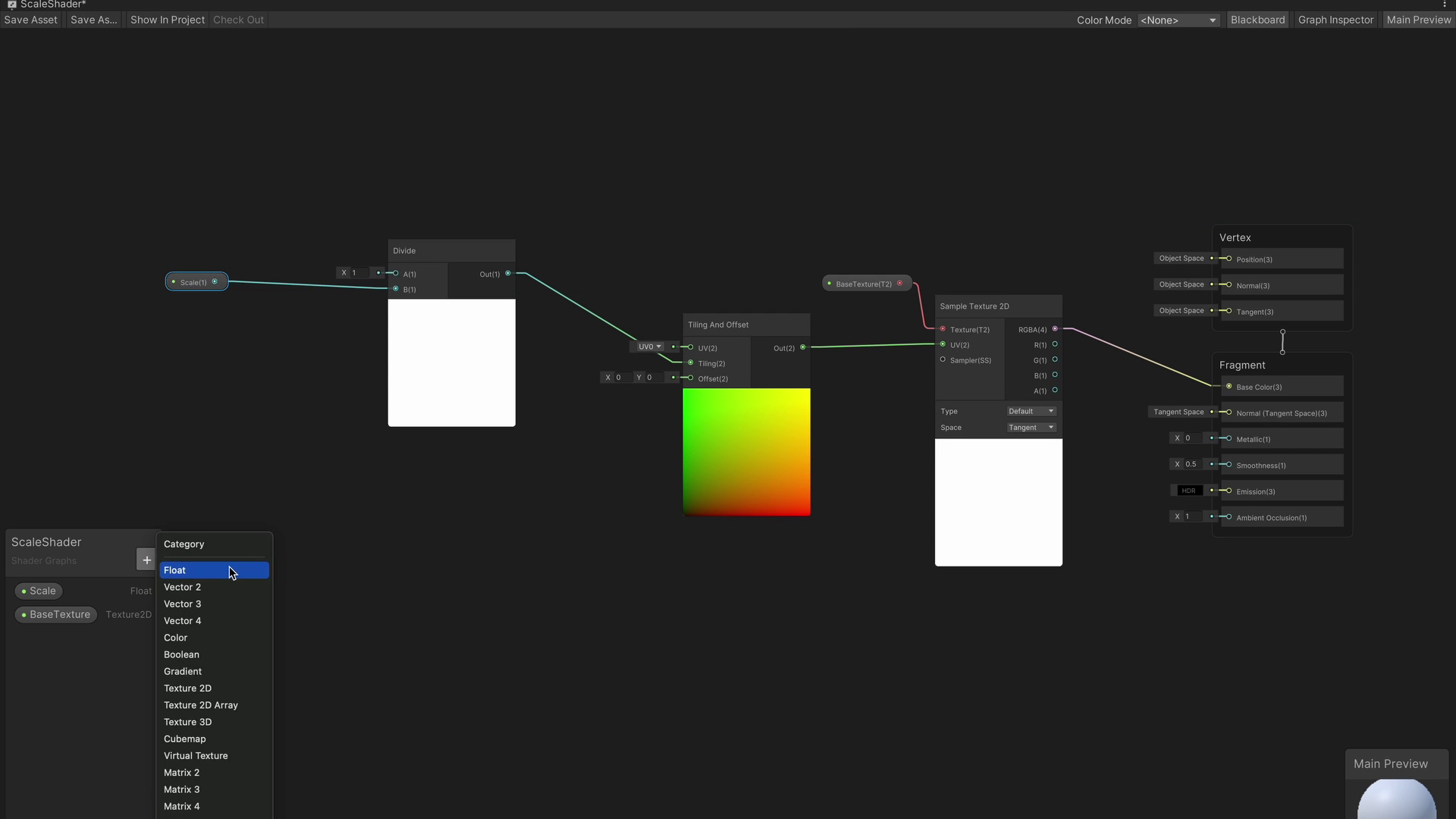
pyautogui.click(234, 569)
# Name the property Offset, connect it to Tiling And Offset's Offset input, and save the graph
pyautogui.press('BackSpace')
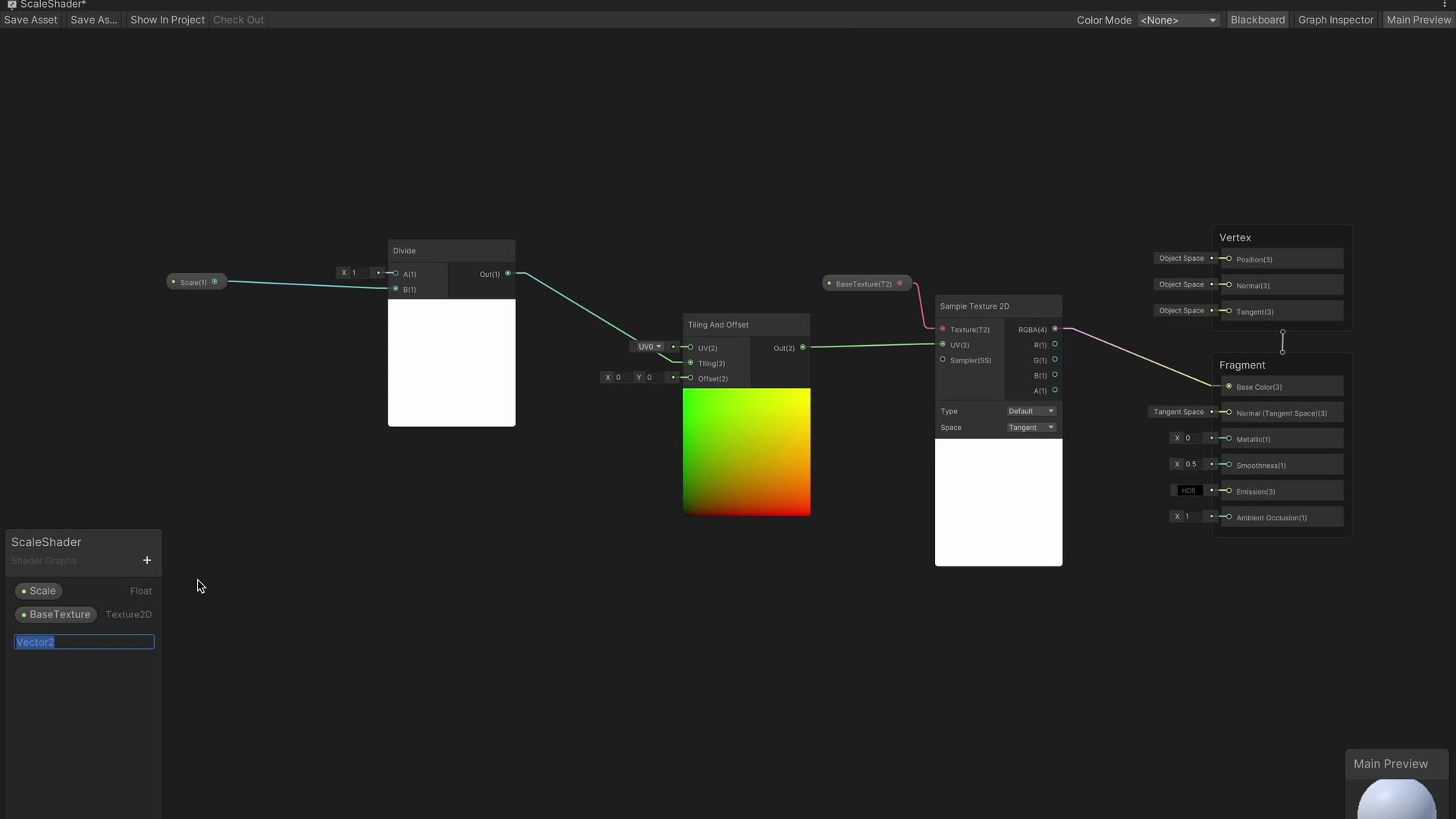
pyautogui.write('Offset')
pyautogui.press('Return')
pyautogui.moveTo(42, 639); pyautogui.dragTo(690, 378)
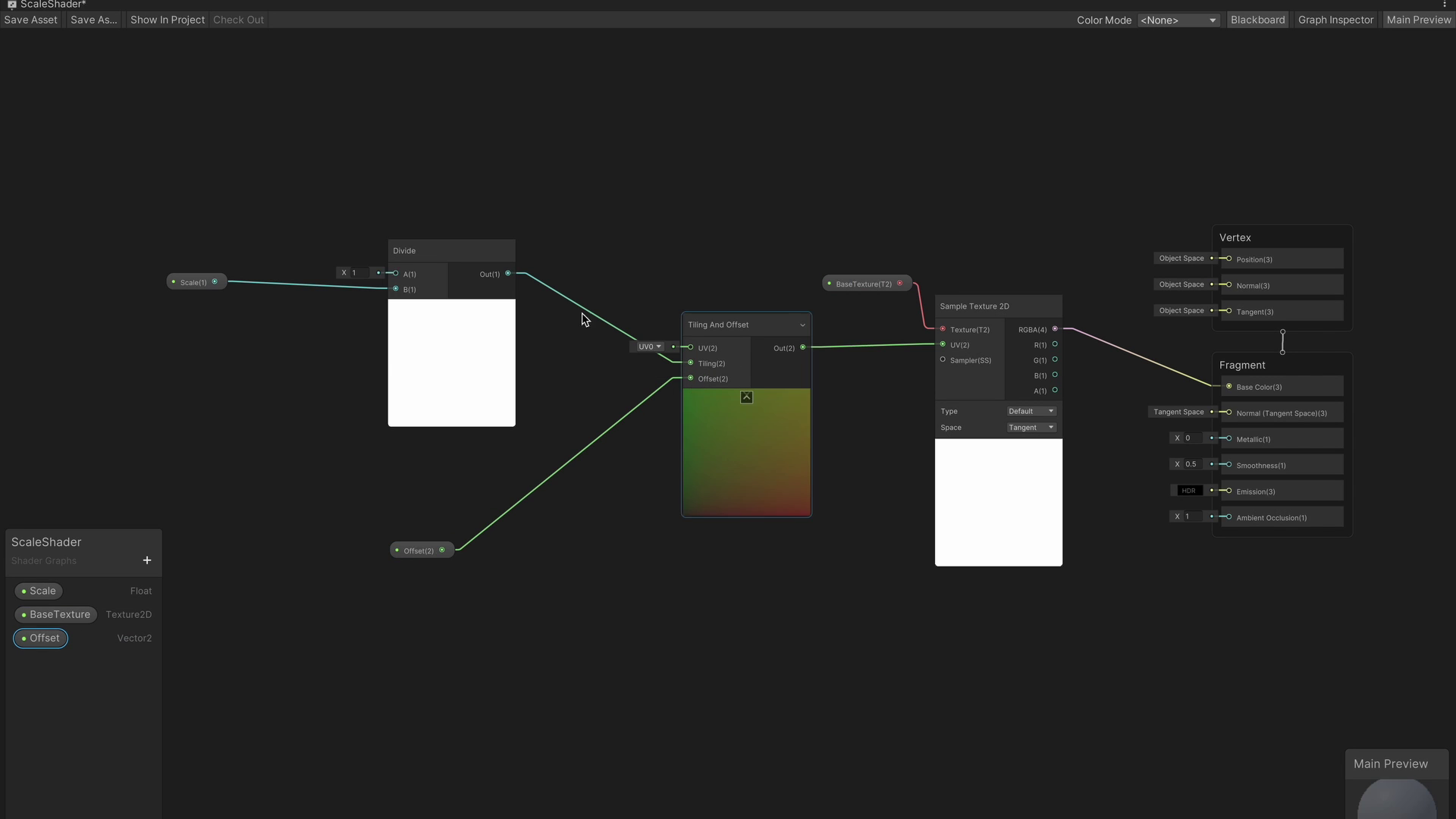
pyautogui.click(56, 12)
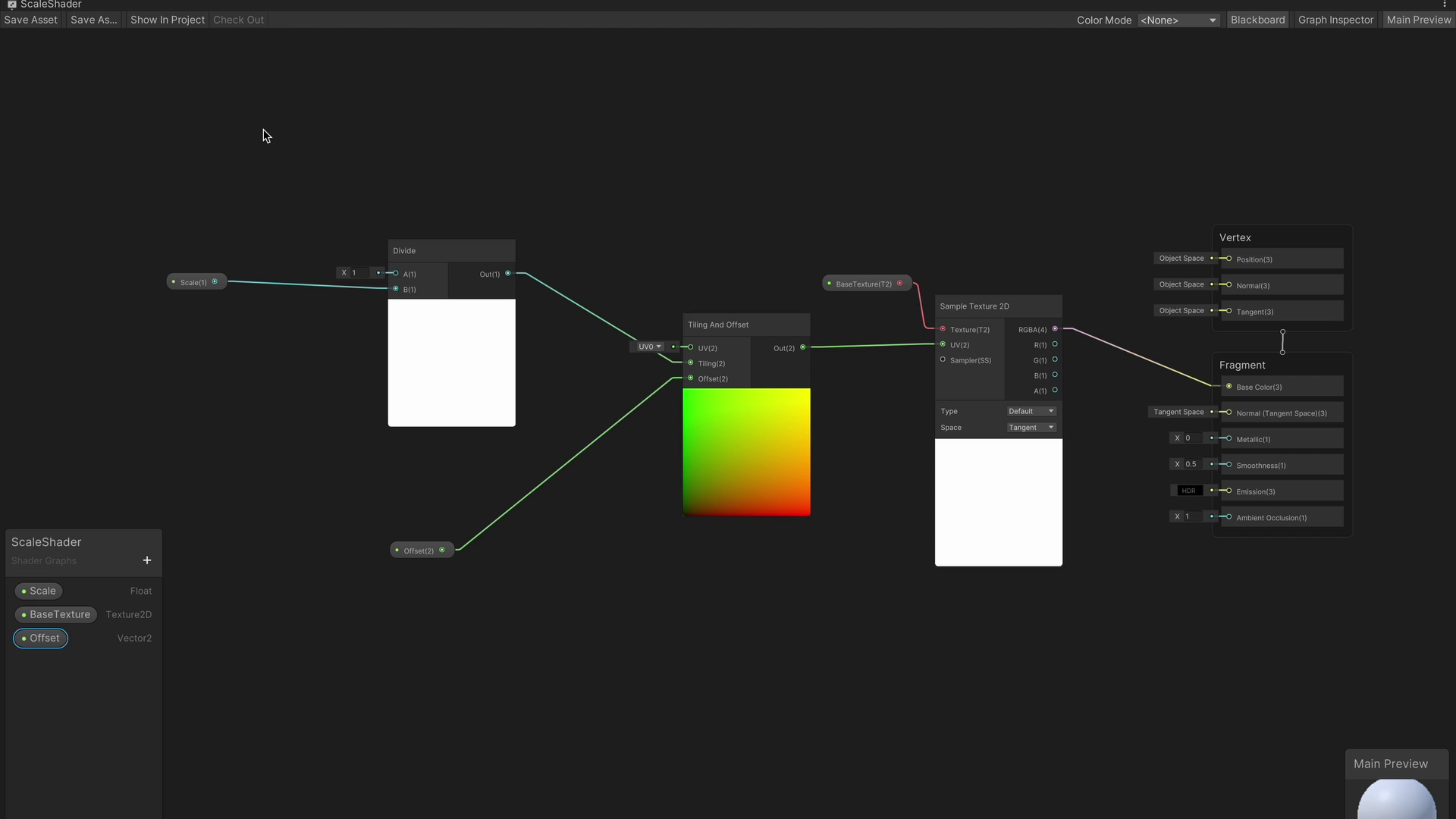
# In the scene, set ShaderMaterial's Scale to 1.22 and Offset to X 0.12, Y 0.1
pyautogui.hotkey('shift', 'space')
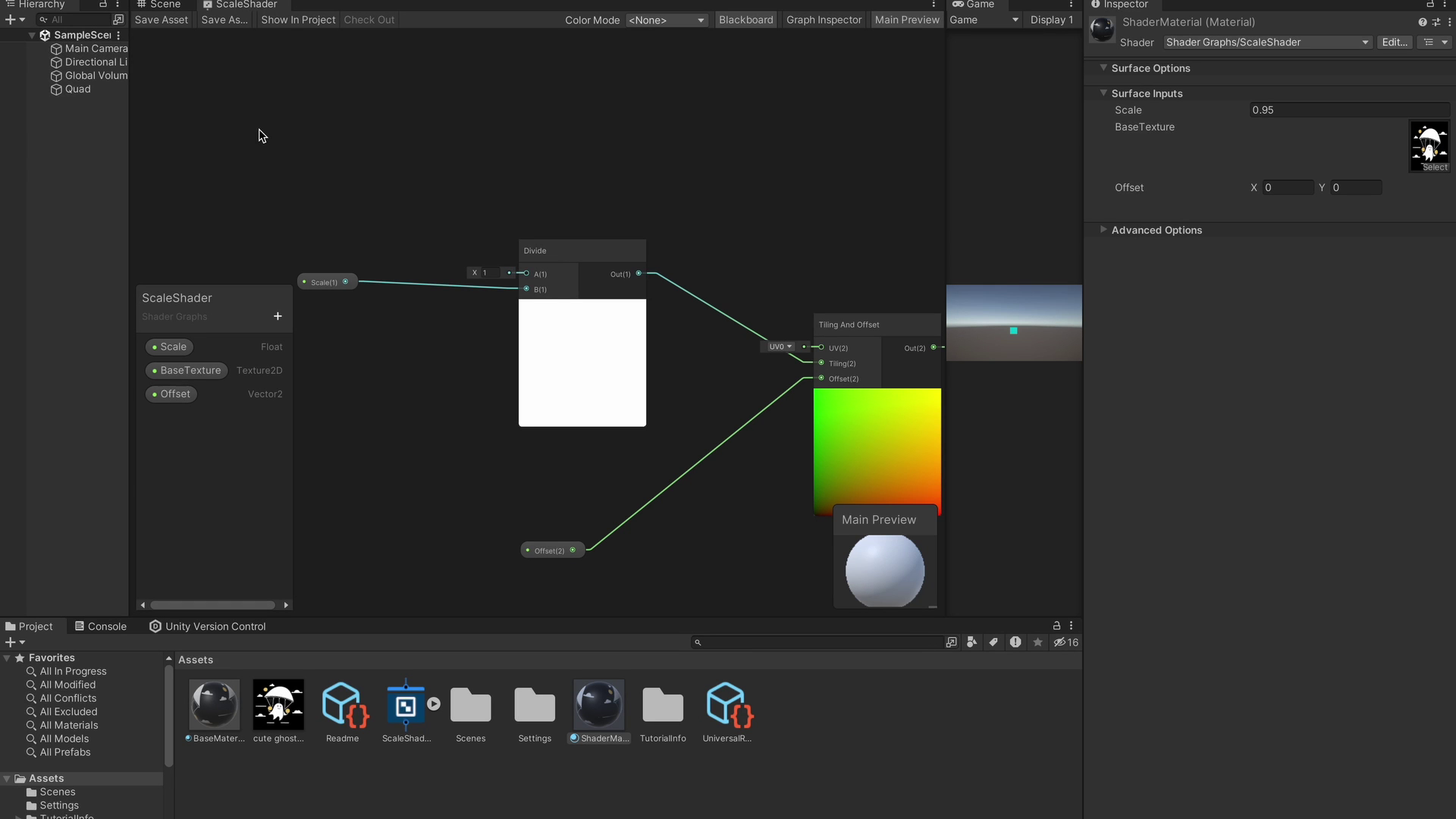
pyautogui.click(166, 6)
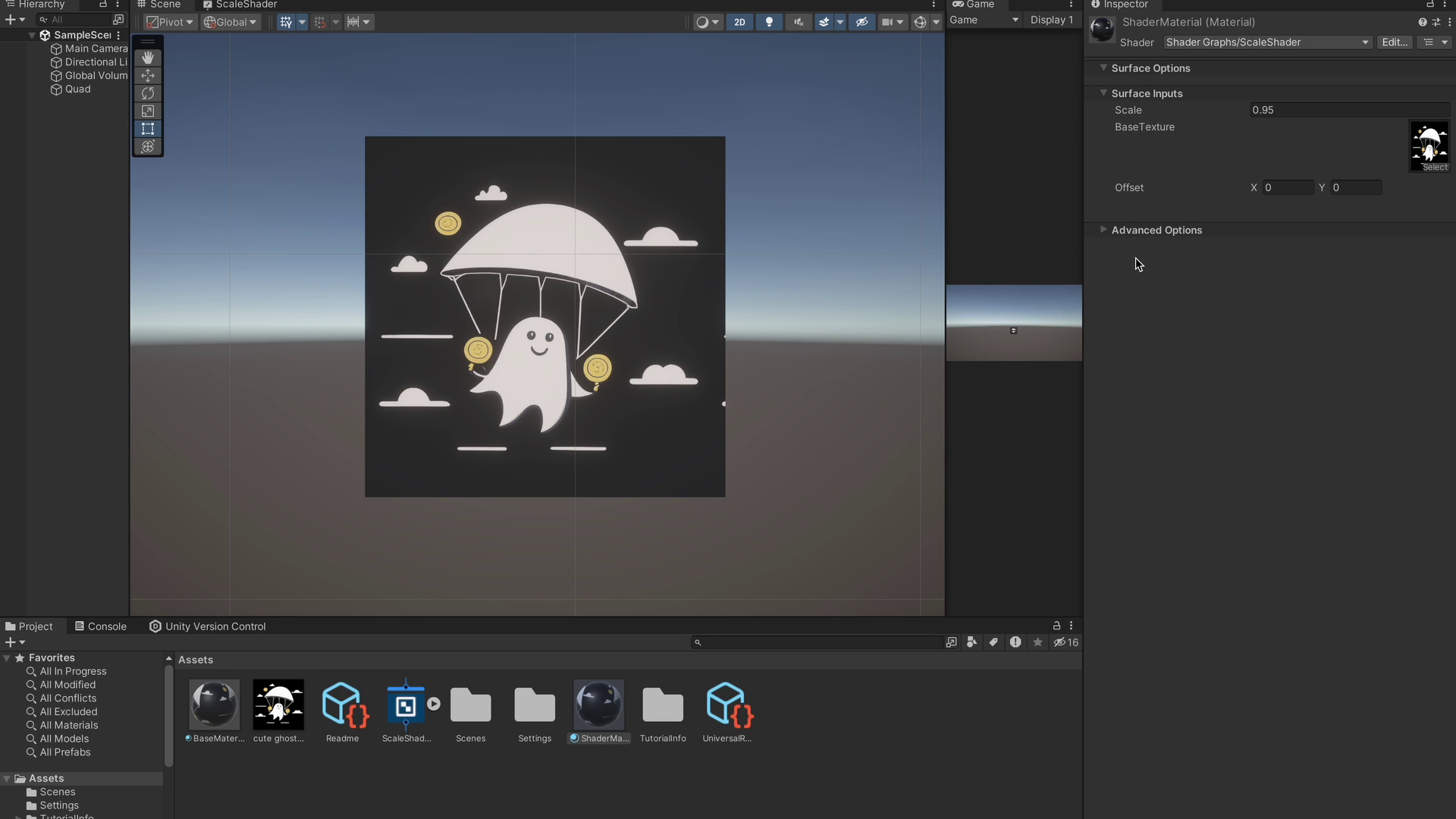
pyautogui.moveTo(1129, 111); pyautogui.dragTo(1143, 108)
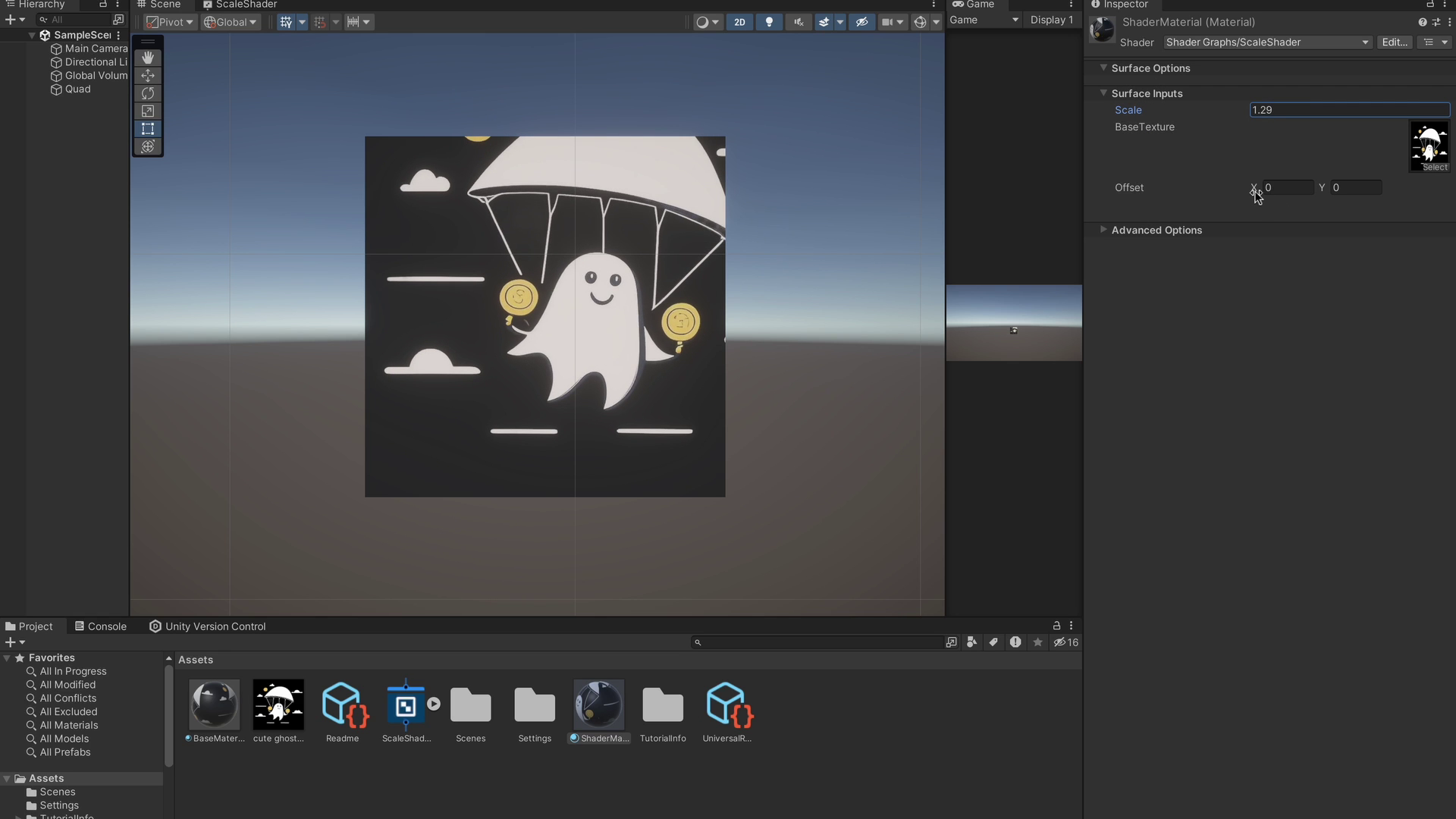
pyautogui.moveTo(1255, 191); pyautogui.dragTo(1332, 197)
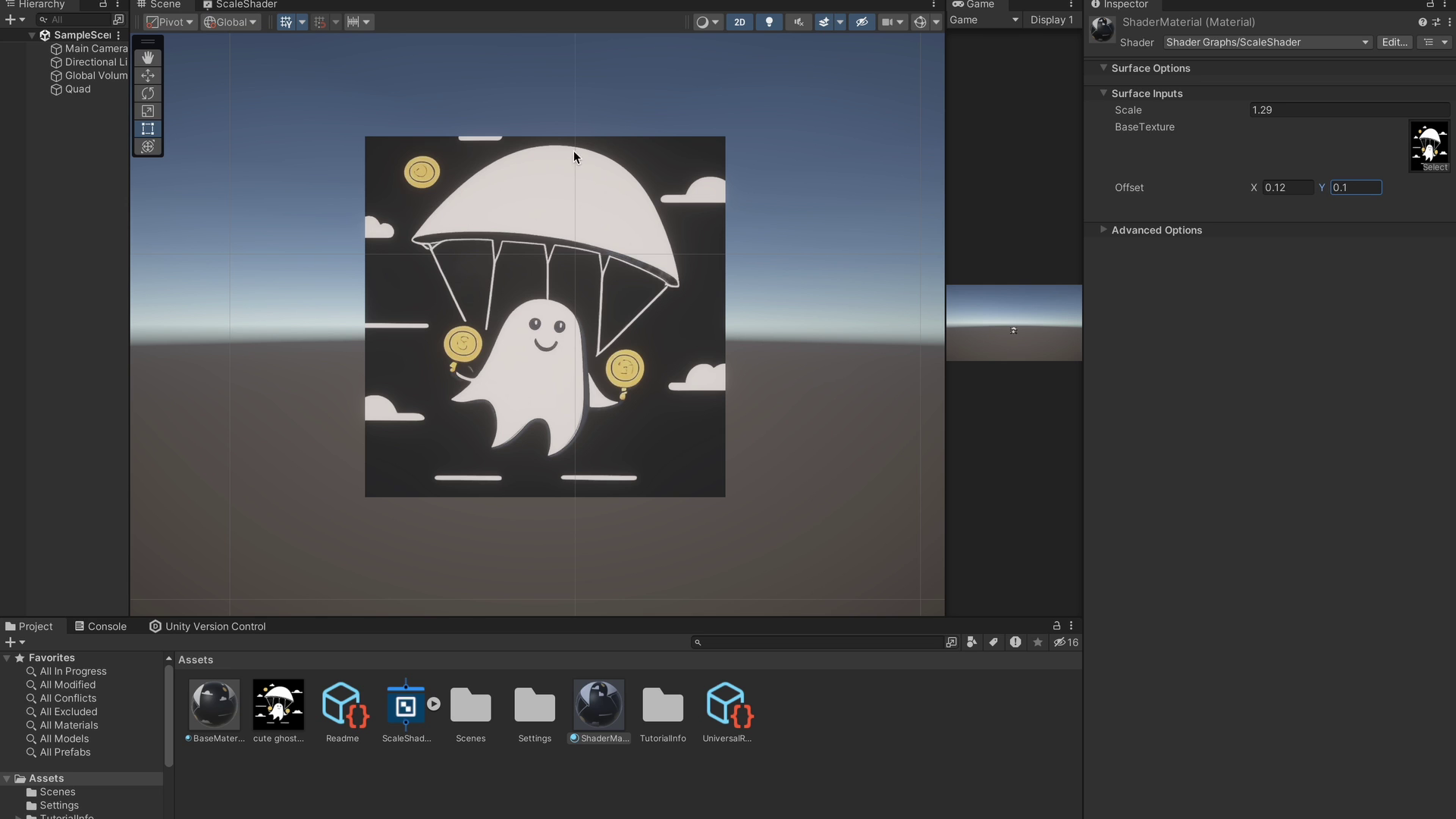
pyautogui.moveTo(1129, 110); pyautogui.dragTo(1128, 107)
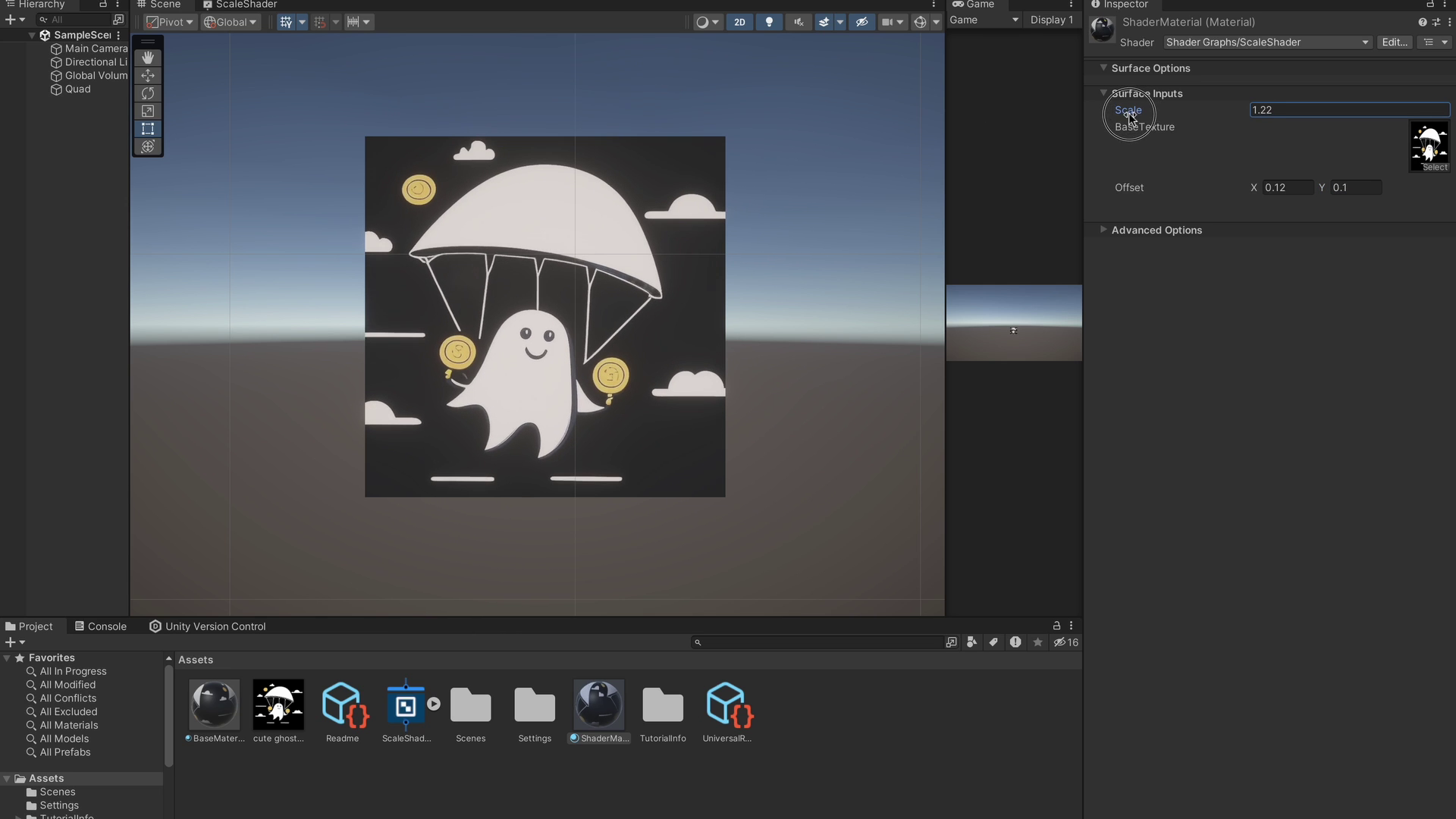
# Back in the full-screen graph, delete the Offset property node and move the Divide node left
pyautogui.click(261, 5)
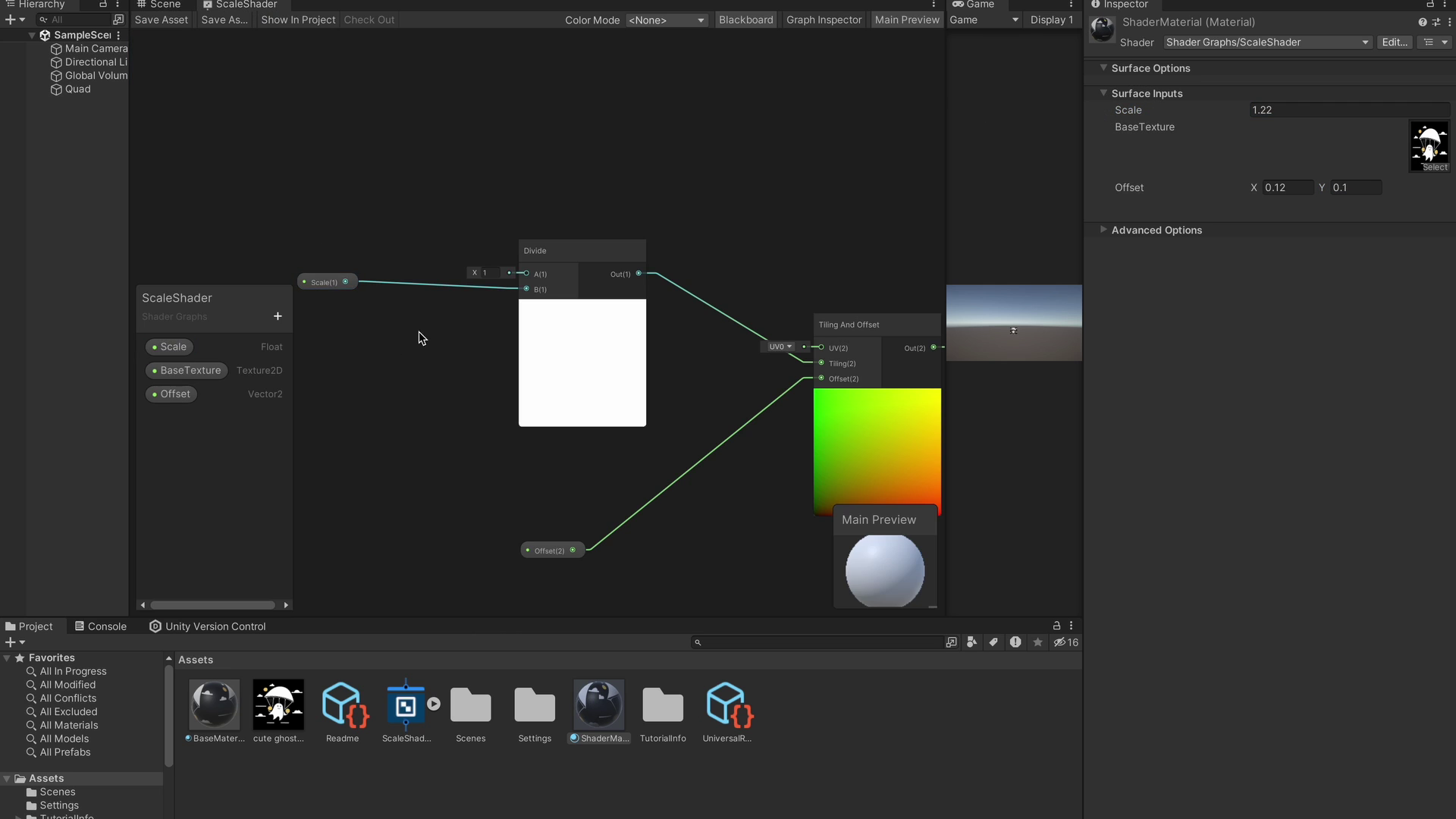
pyautogui.hotkey('shift', 'space')
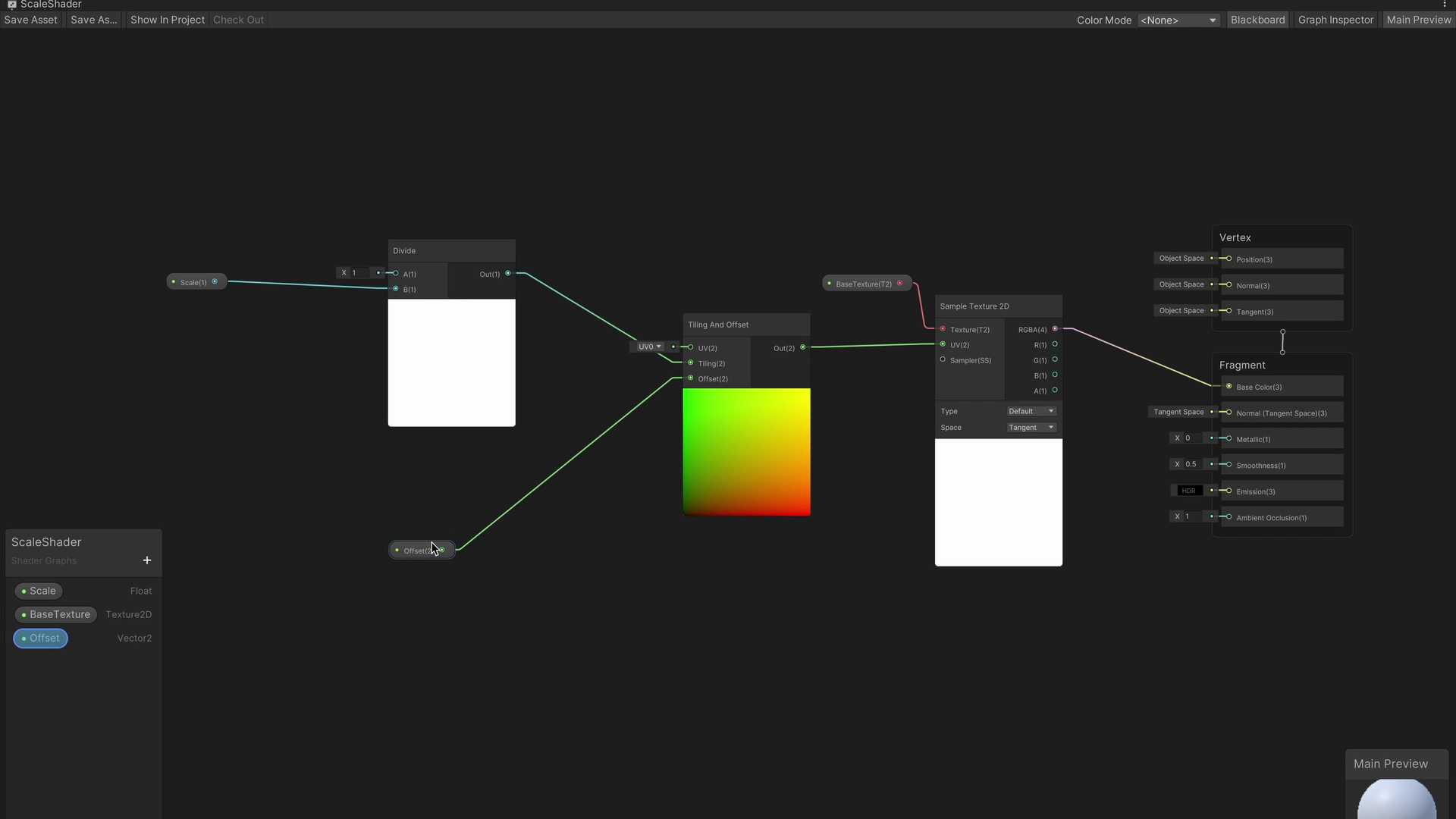
pyautogui.click(430, 548)
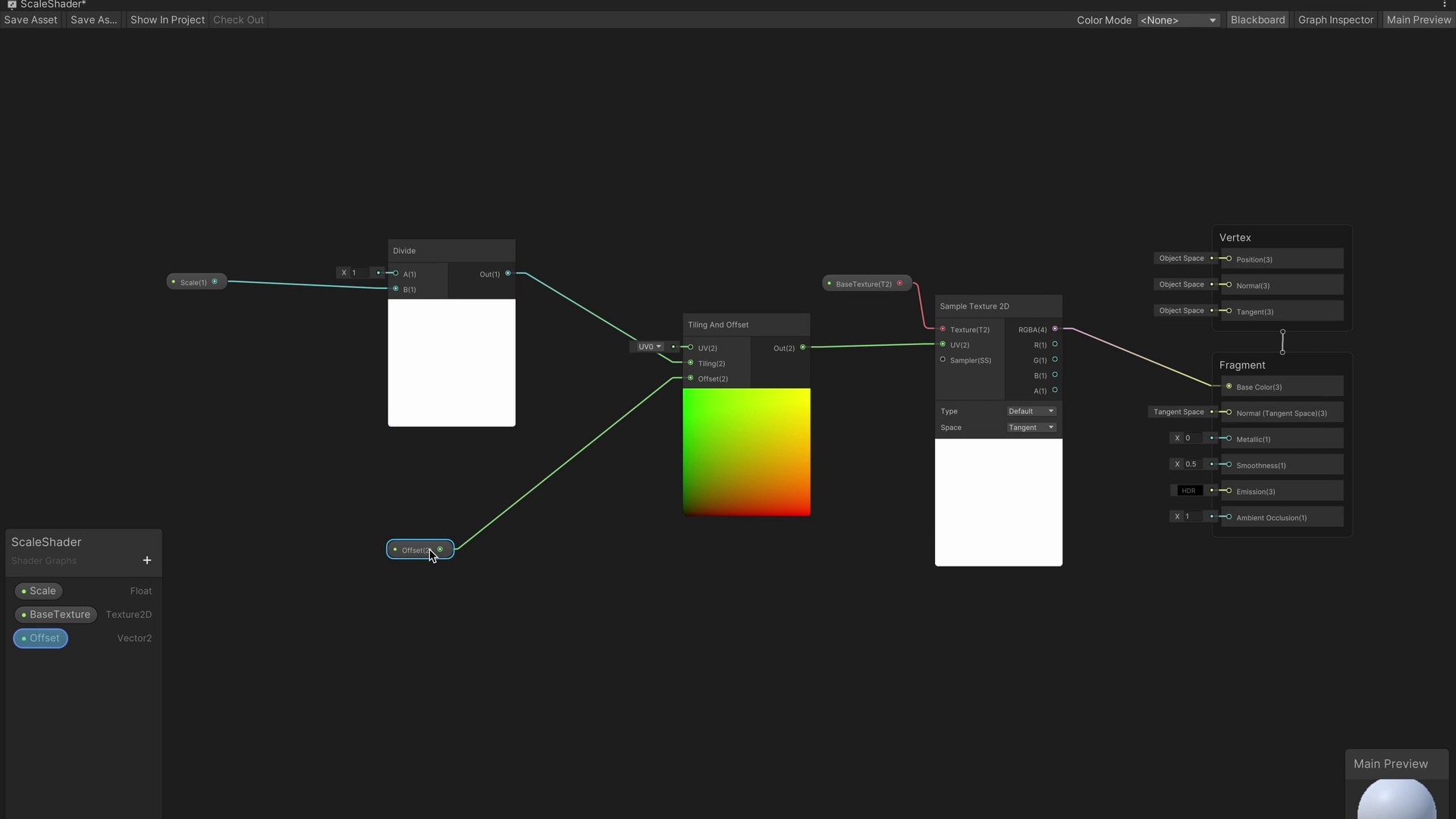
pyautogui.press('Delete')
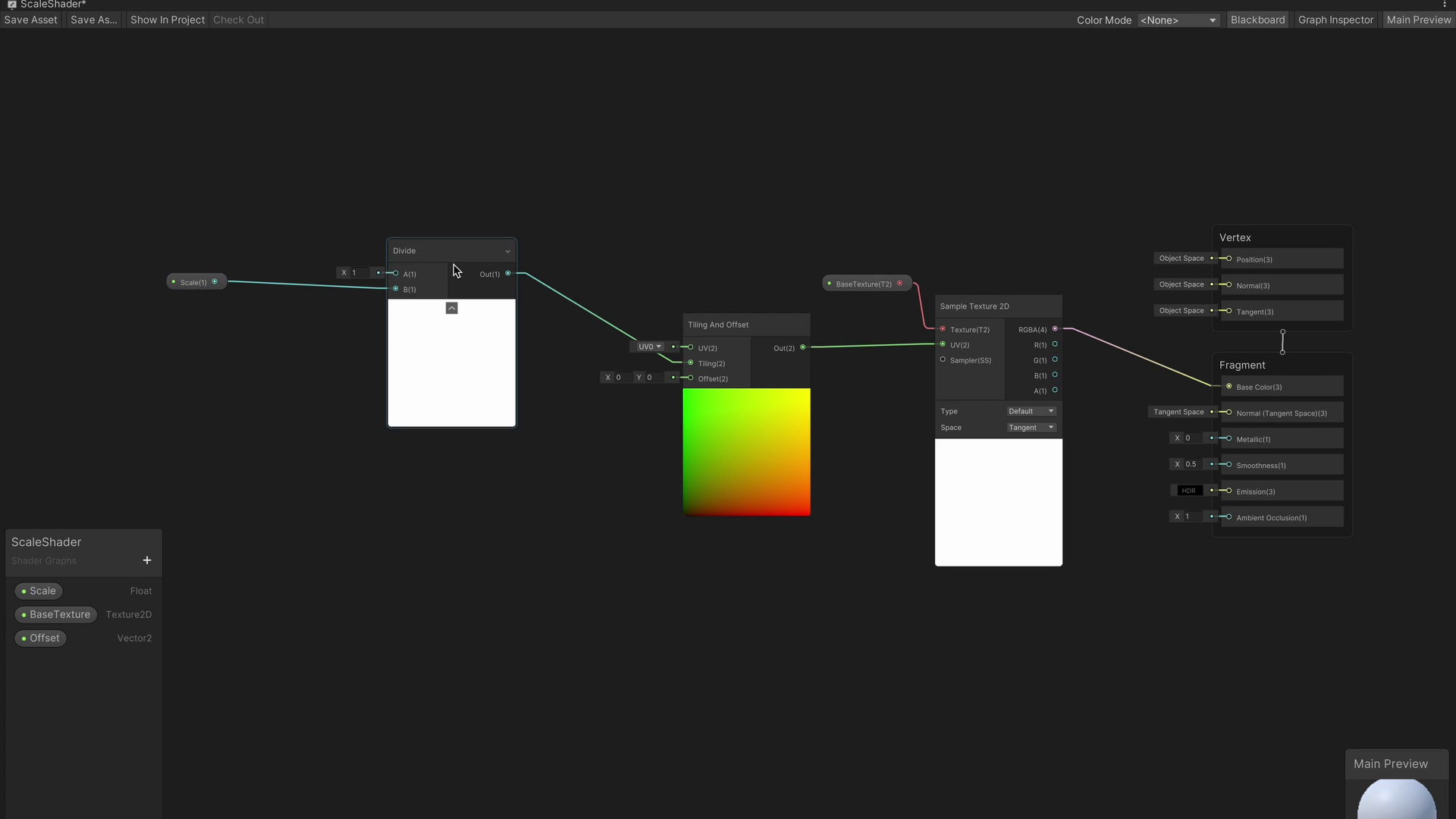
pyautogui.moveTo(443, 258); pyautogui.dragTo(357, 551)
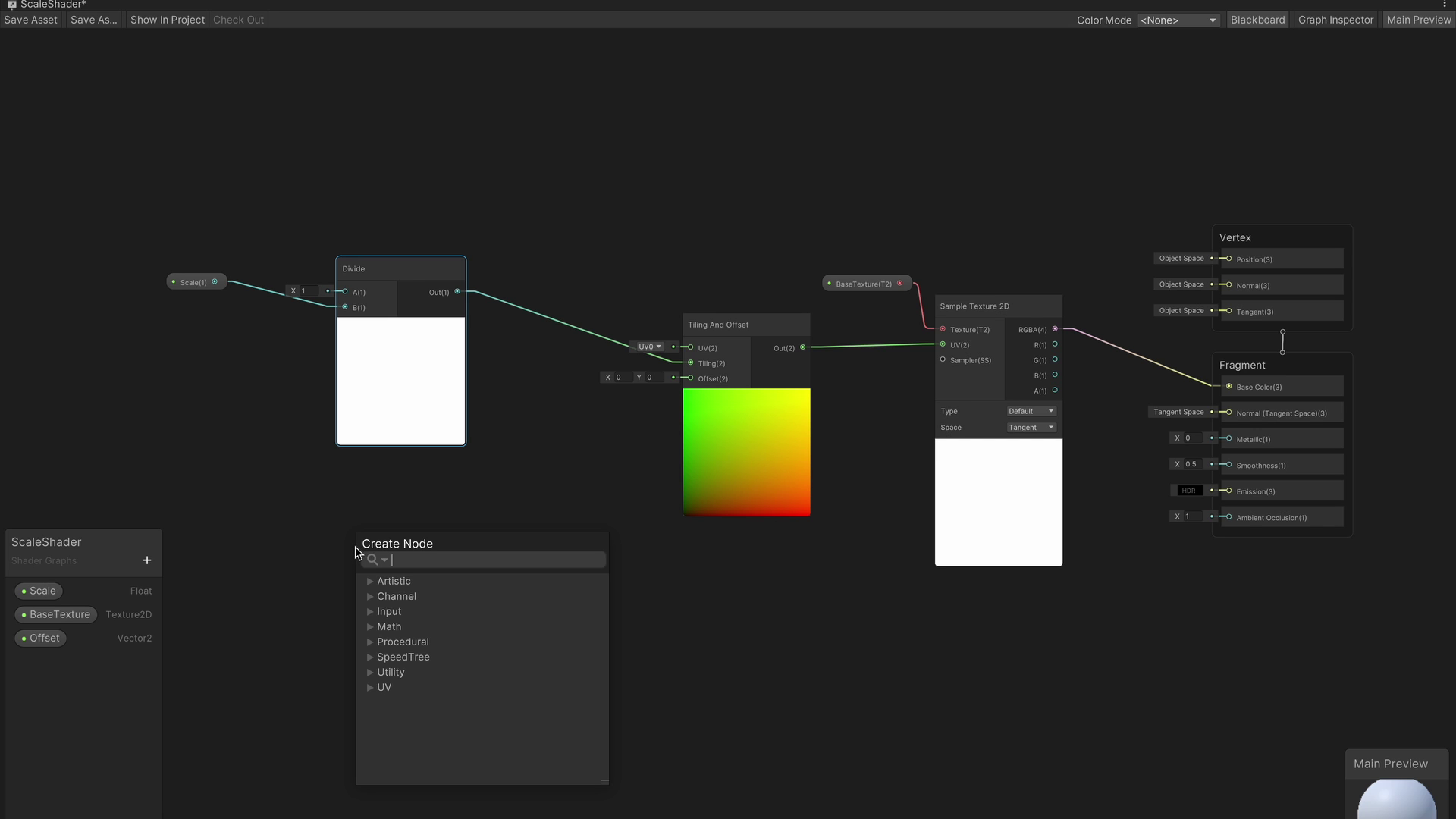
# Divide the first Divide's output by -2, add 0.5, and feed the result into Tiling And Offset's Offset
pyautogui.write('divi')
pyautogui.press('Return')
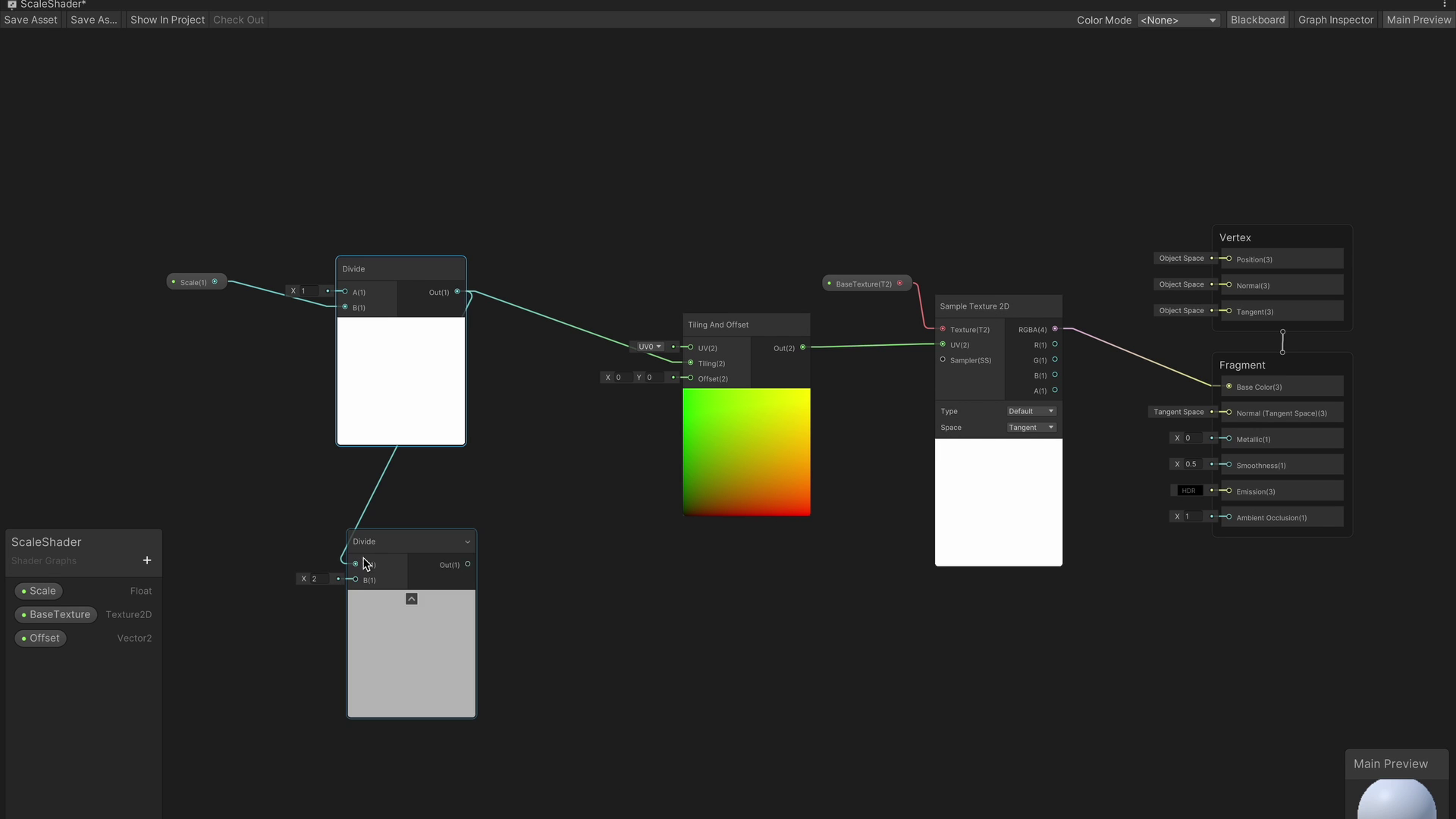
pyautogui.write('-2')
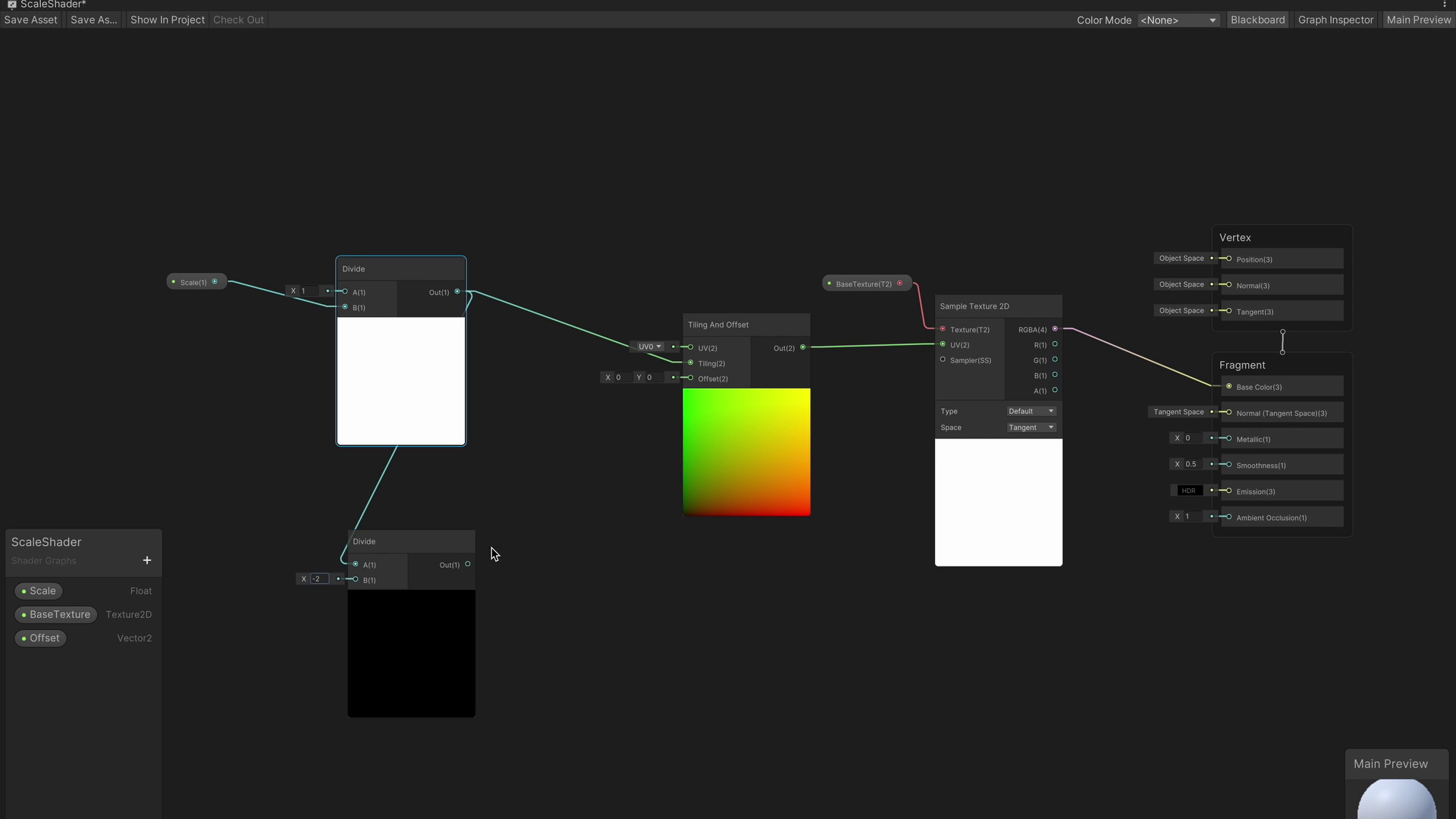
pyautogui.moveTo(468, 565); pyautogui.dragTo(543, 573)
pyautogui.write('add')
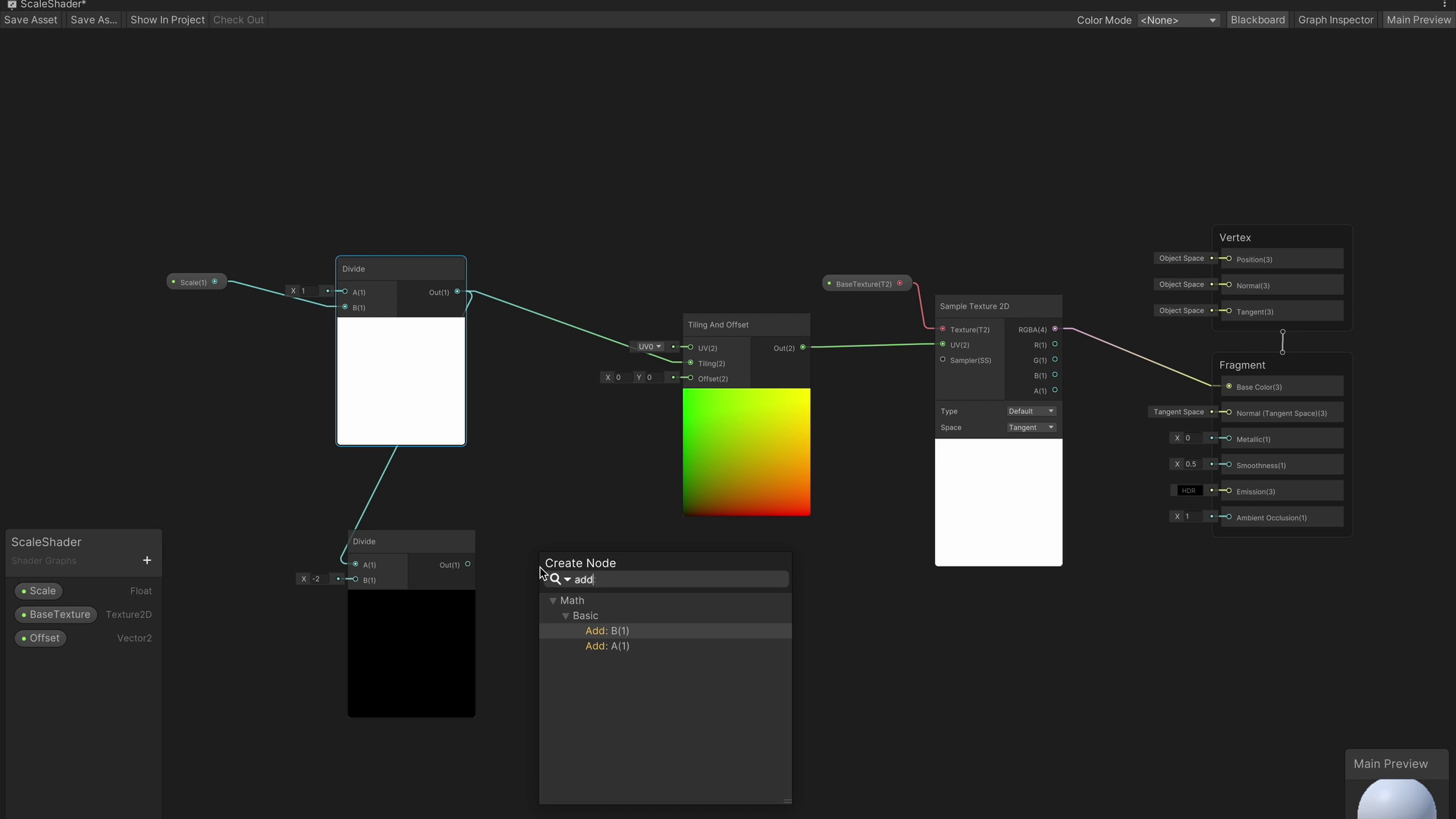
pyautogui.press('Return')
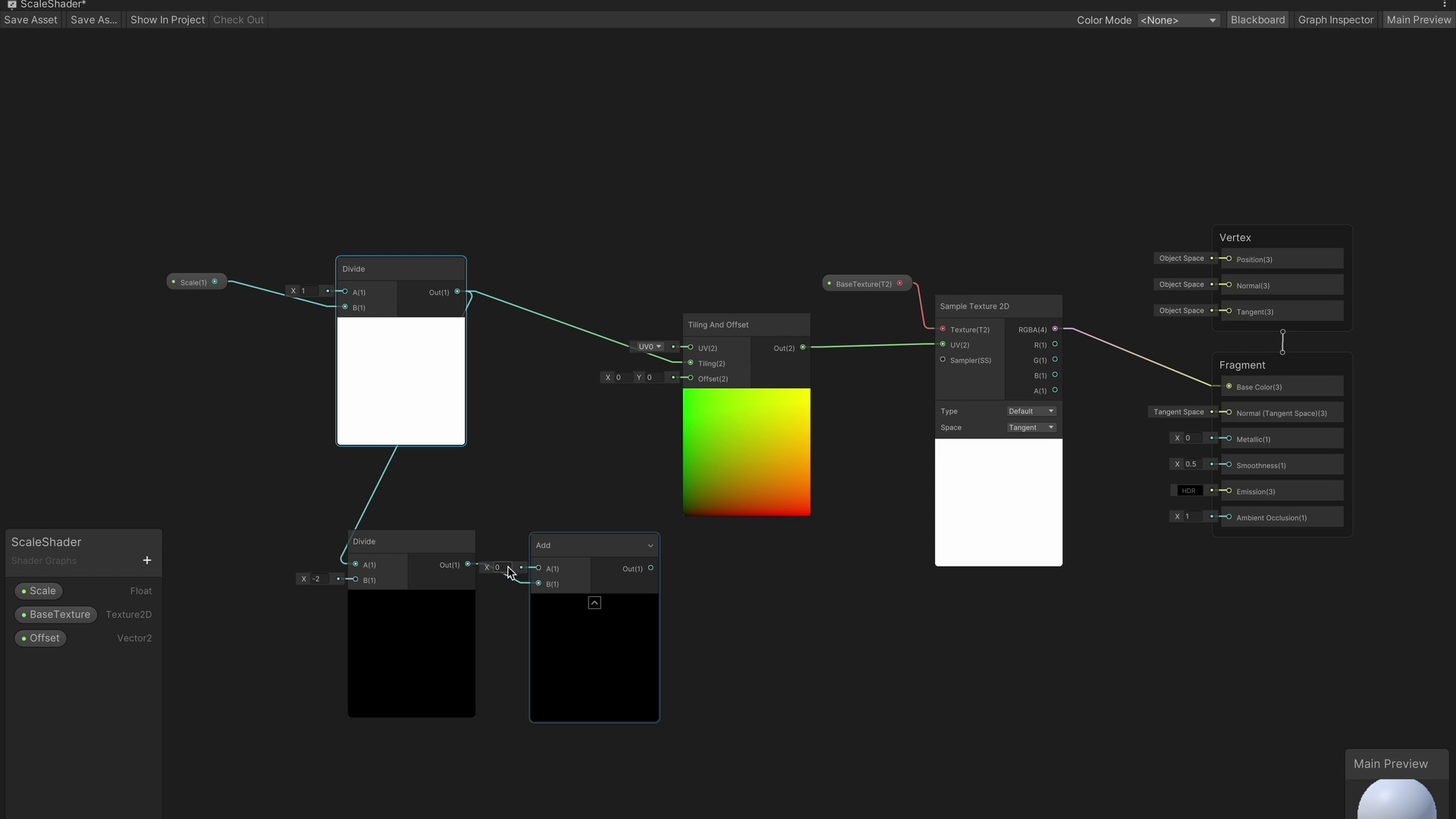
pyautogui.click(503, 567)
pyautogui.moveTo(643, 570); pyautogui.dragTo(691, 379)
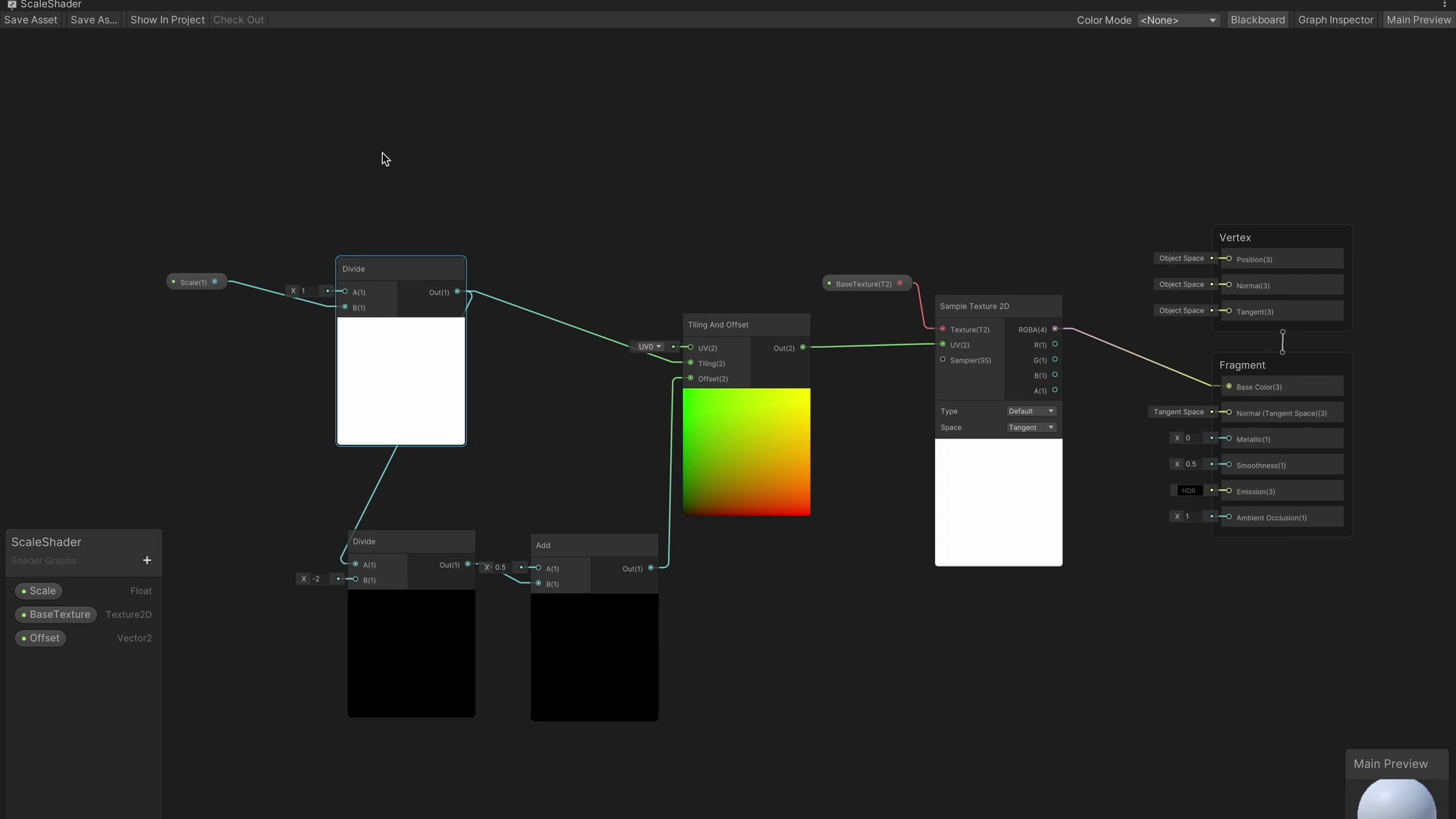
# Raise ShaderMaterial's Scale to 1.38 to check the centred zoom, then return to ScaleShader
pyautogui.hotkey('shift', 'space')
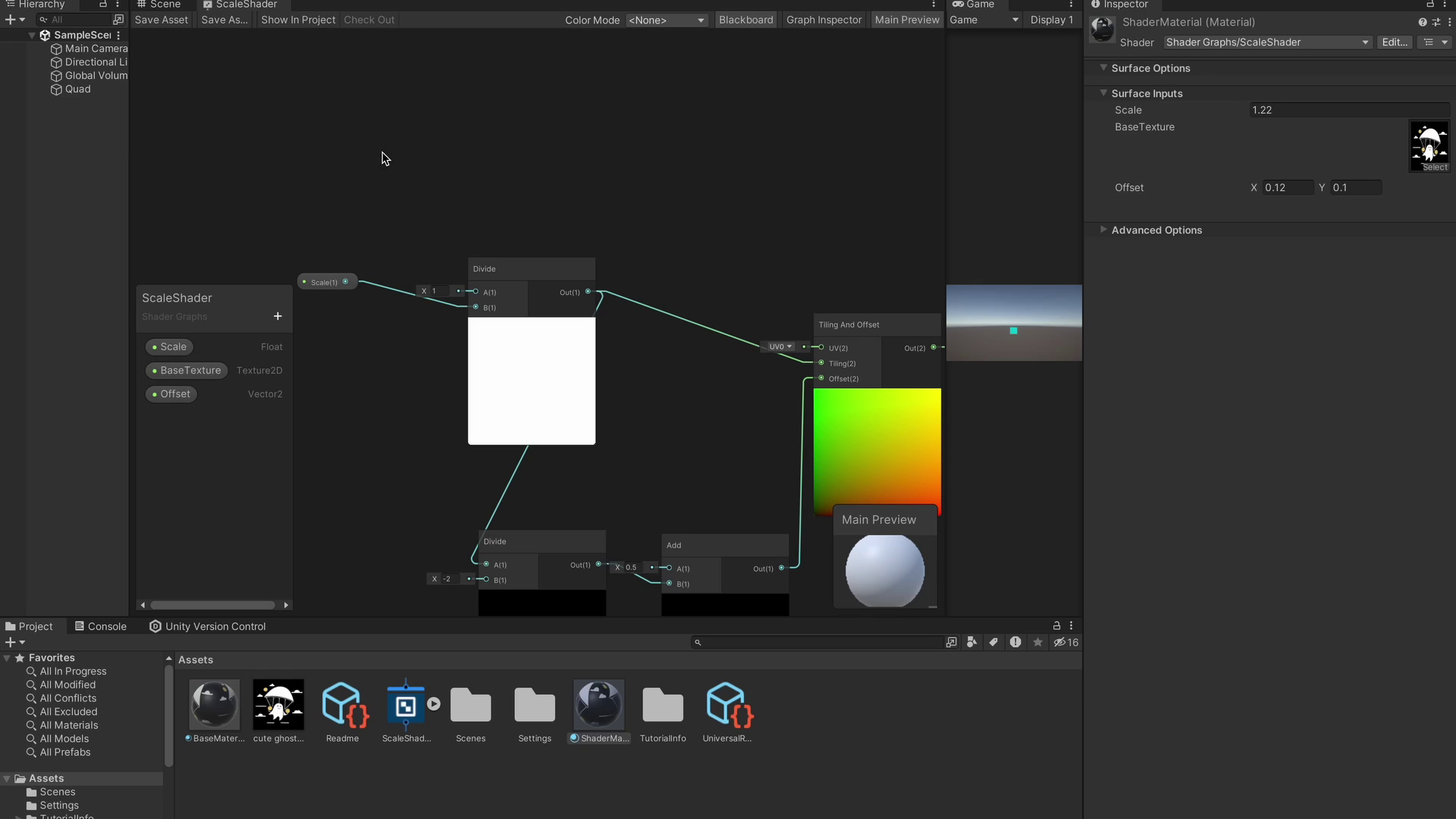
pyautogui.click(167, 6)
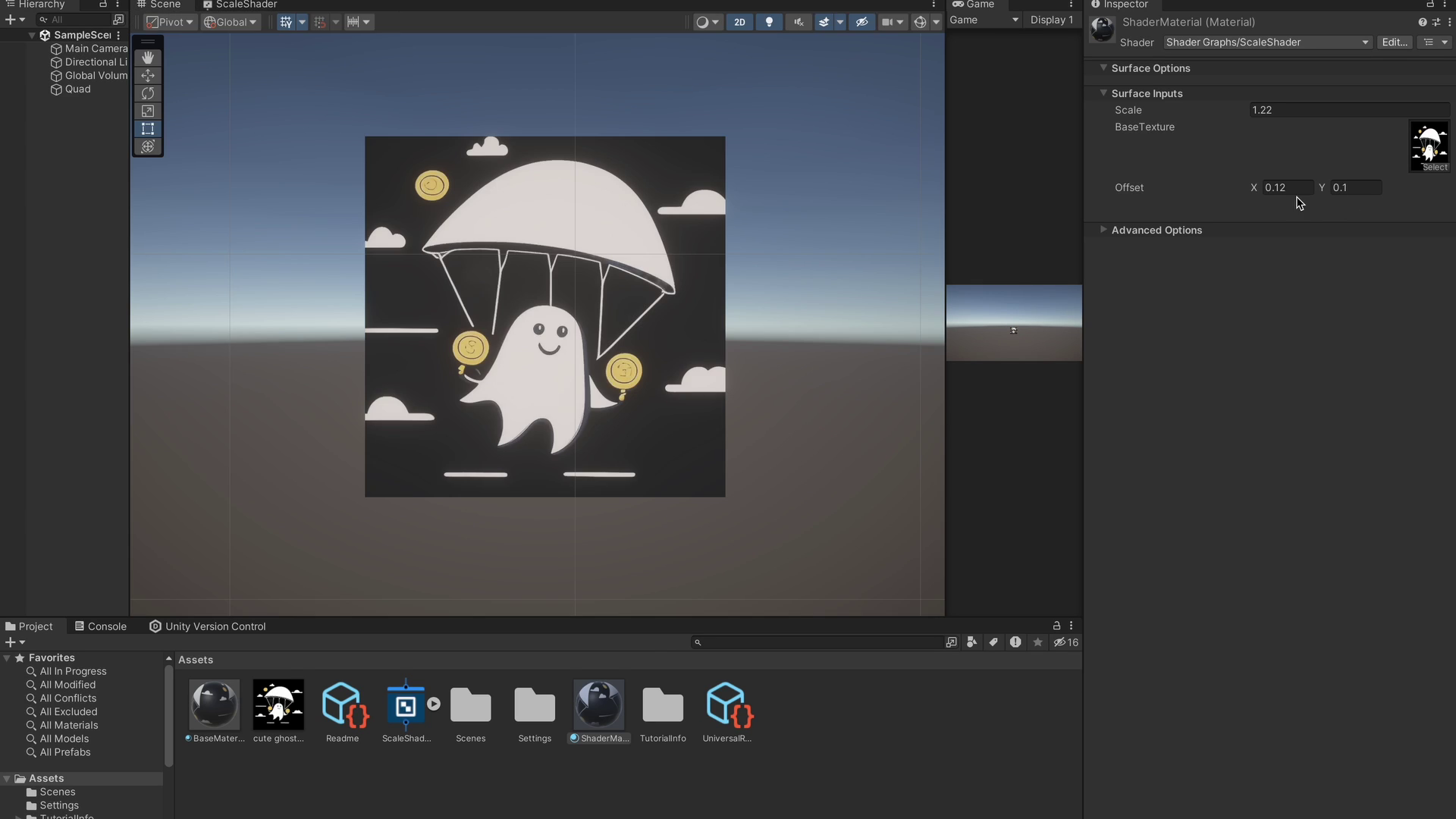
pyautogui.moveTo(1130, 112)
pyautogui.mouseDown()
pyautogui.moveTo(1147, 115)
pyautogui.moveTo(1126, 113)
pyautogui.mouseUp()
pyautogui.click(265, 6)
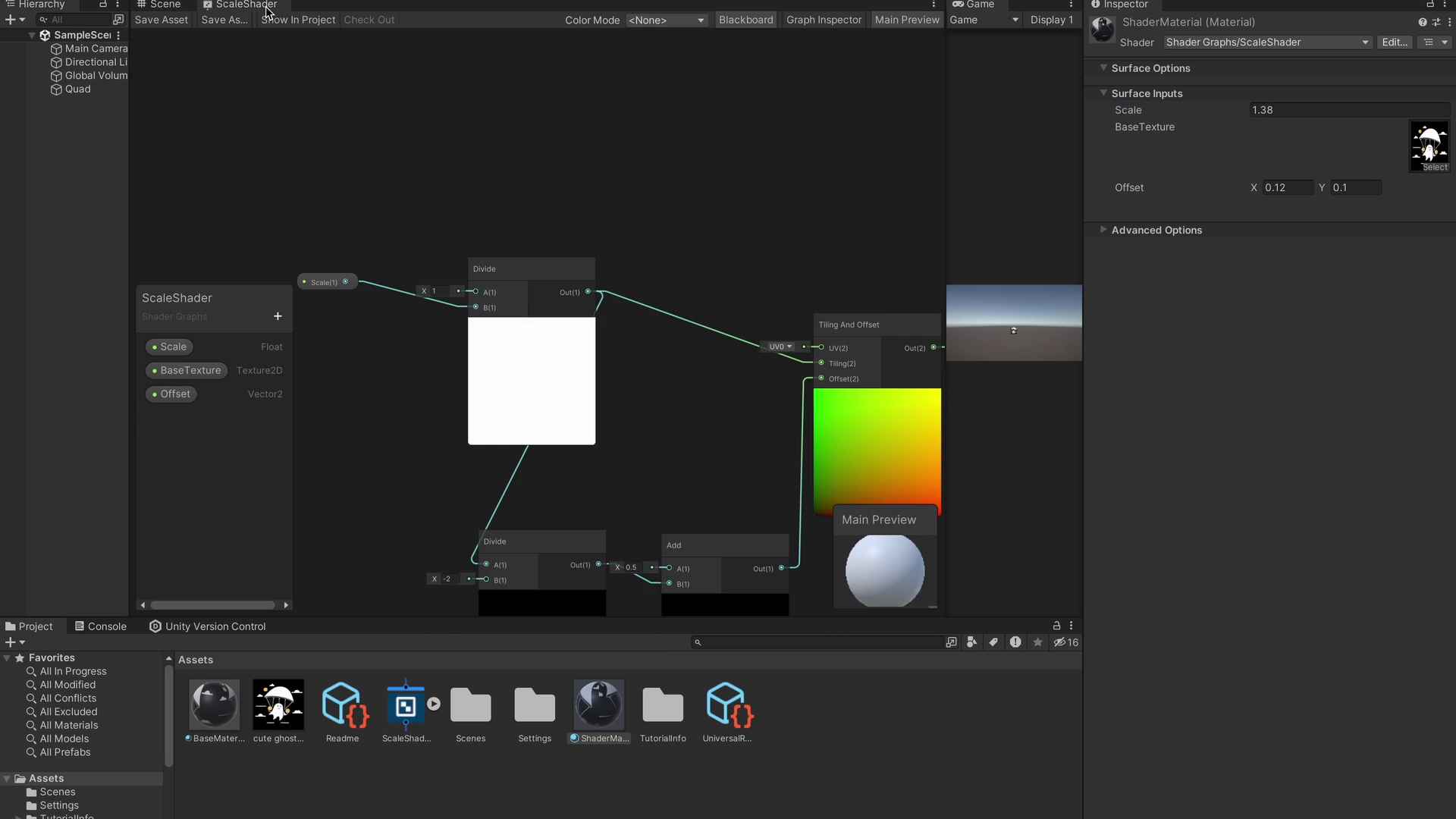
# Move the Divide and Add nodes to make room and place the Offset property in the graph
pyautogui.hotkey('shift', 'space')
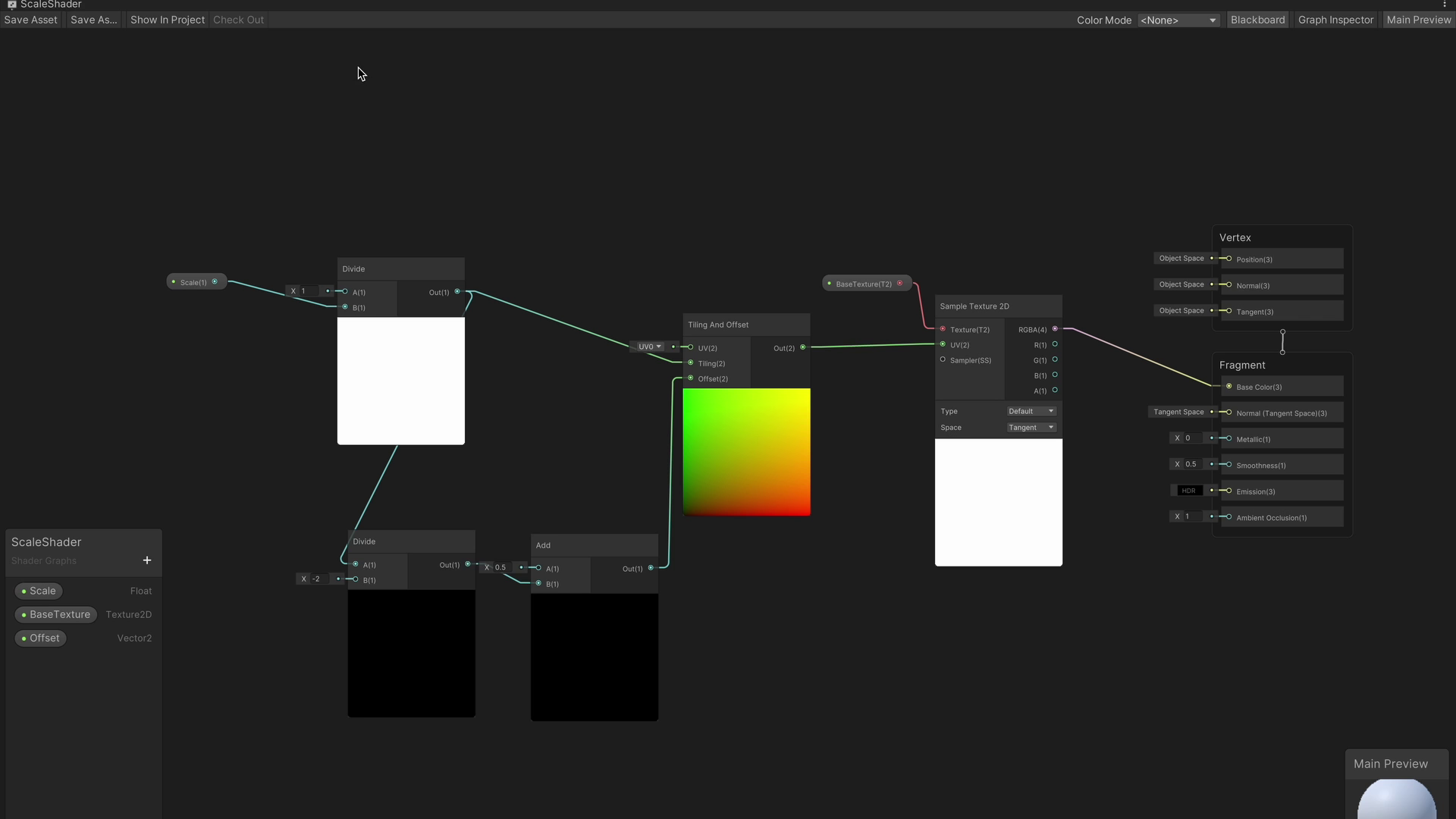
pyautogui.moveTo(169, 226); pyautogui.dragTo(394, 350)
pyautogui.moveTo(341, 270); pyautogui.dragTo(665, 445)
pyautogui.moveTo(48, 640); pyautogui.dragTo(840, 677)
# Sum the first Add's result and Offset in a new Add feeding Tiling And Offset's Offset, then save
pyautogui.write('add')
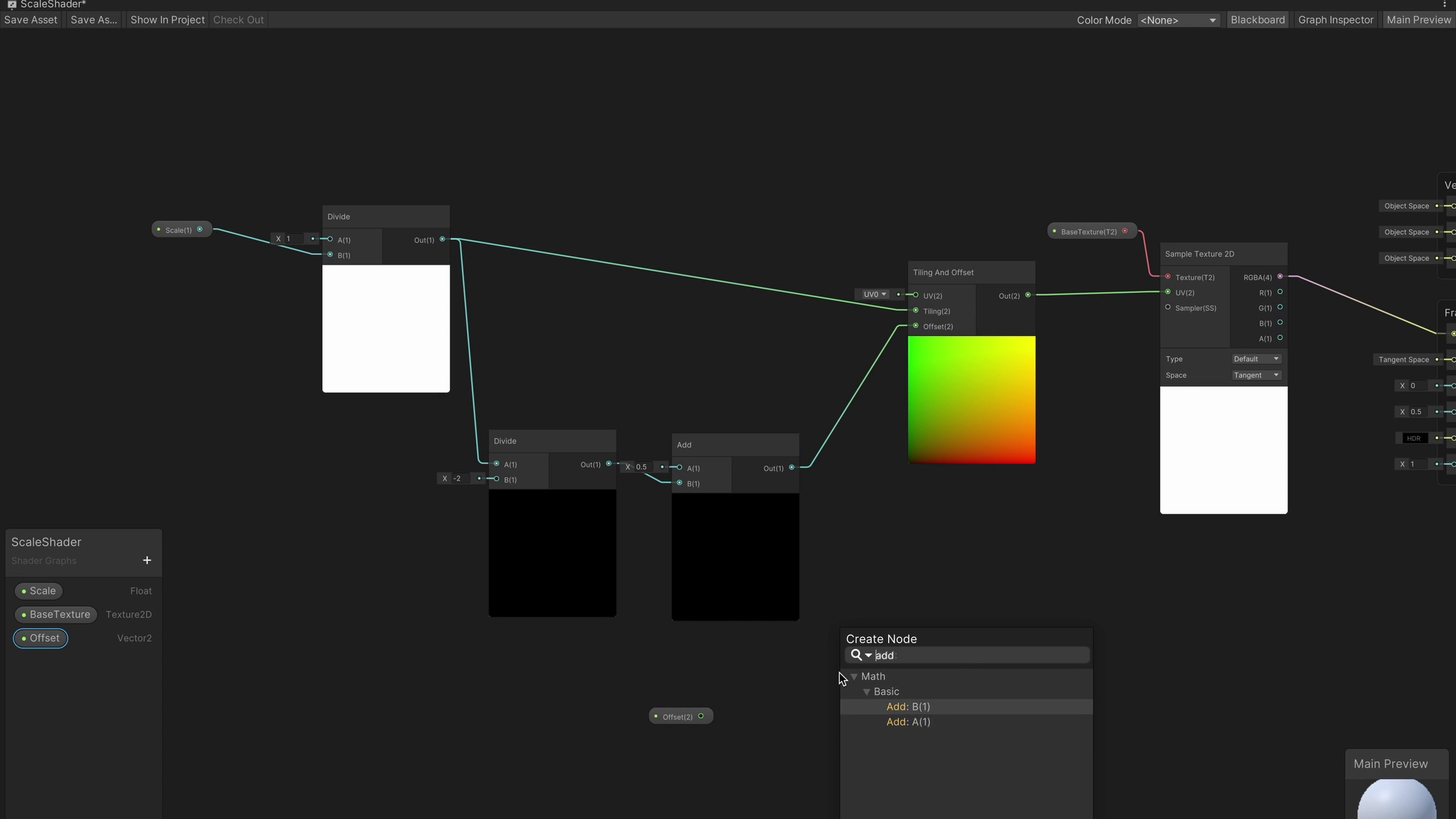
pyautogui.press('Return')
pyautogui.moveTo(794, 468); pyautogui.dragTo(842, 674)
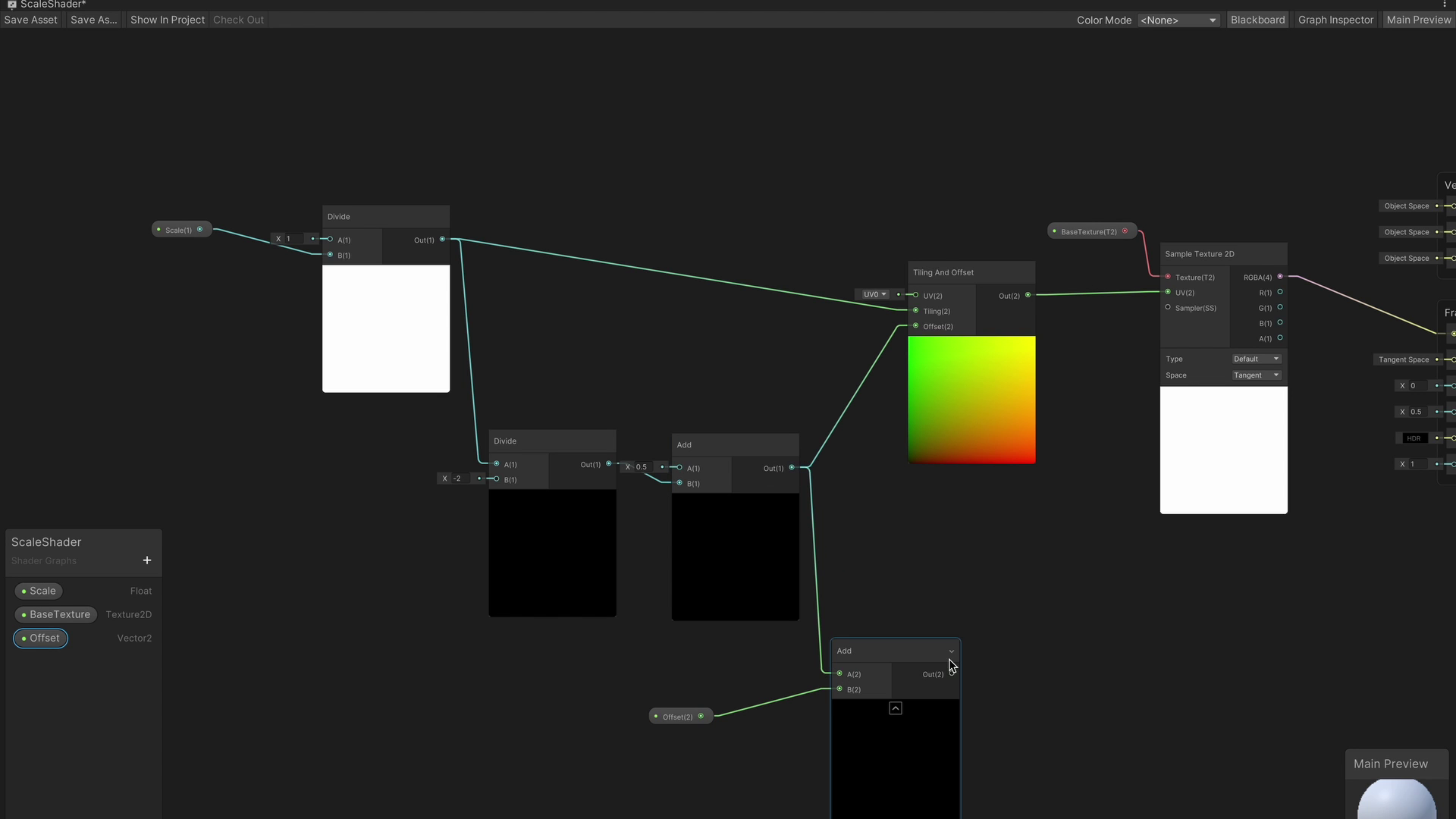
pyautogui.moveTo(952, 674); pyautogui.dragTo(917, 326)
pyautogui.click(42, 16)
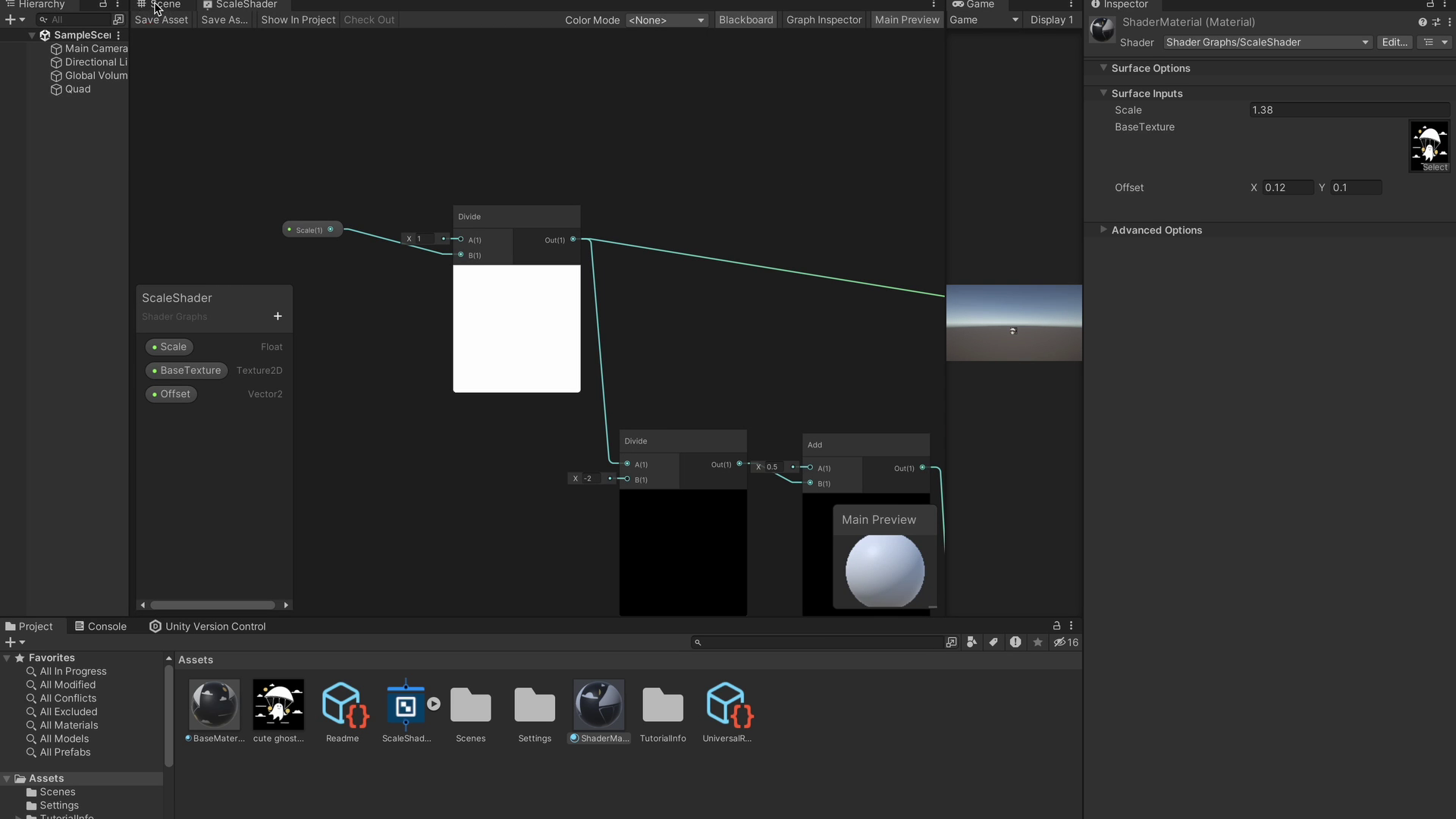
# In the scene, reset ShaderMaterial's Offset to X 0, Y 0
pyautogui.click(161, 5)
pyautogui.click(1281, 186)
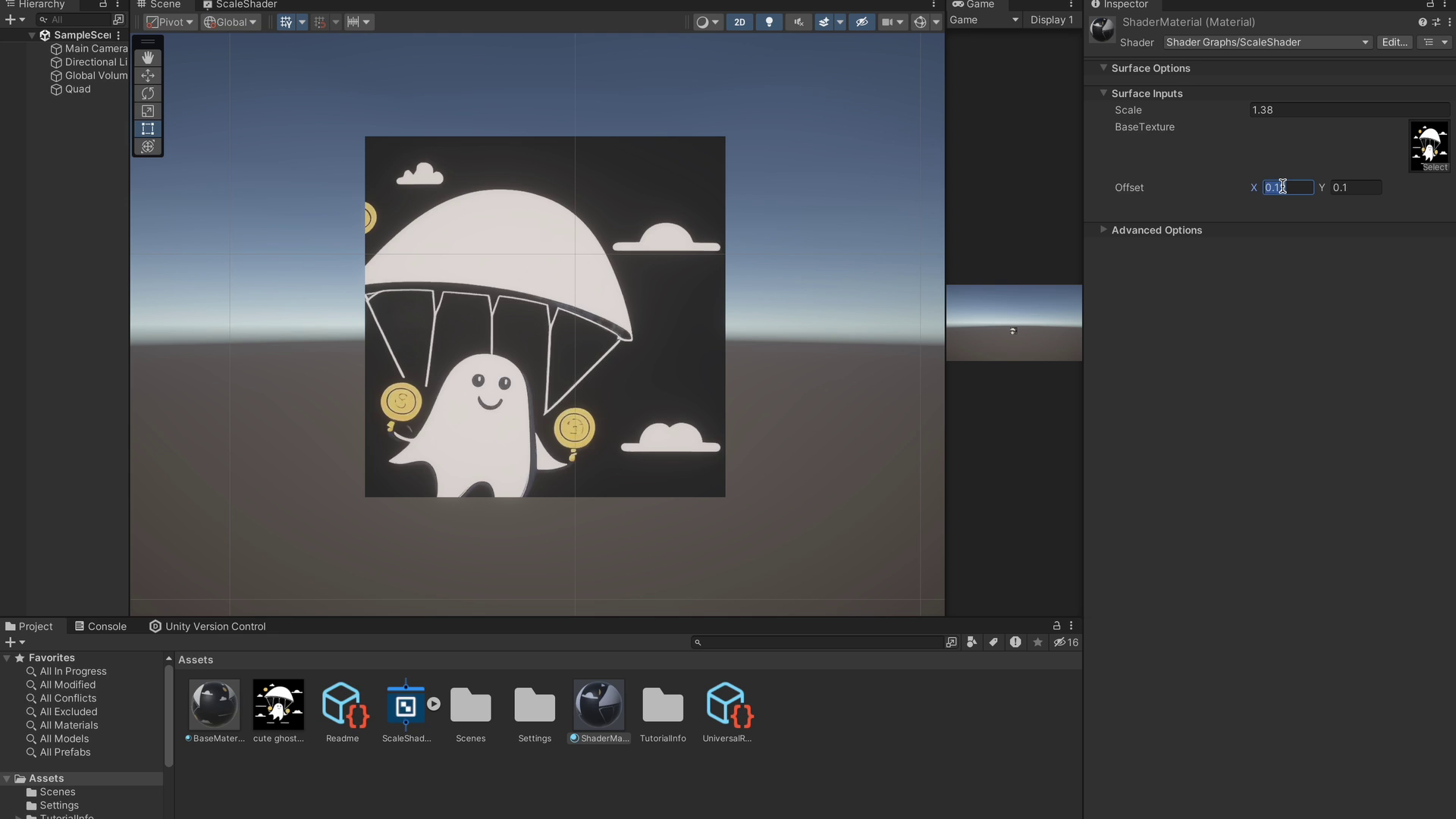
pyautogui.write('0')
pyautogui.press('Tab')
pyautogui.write('0')
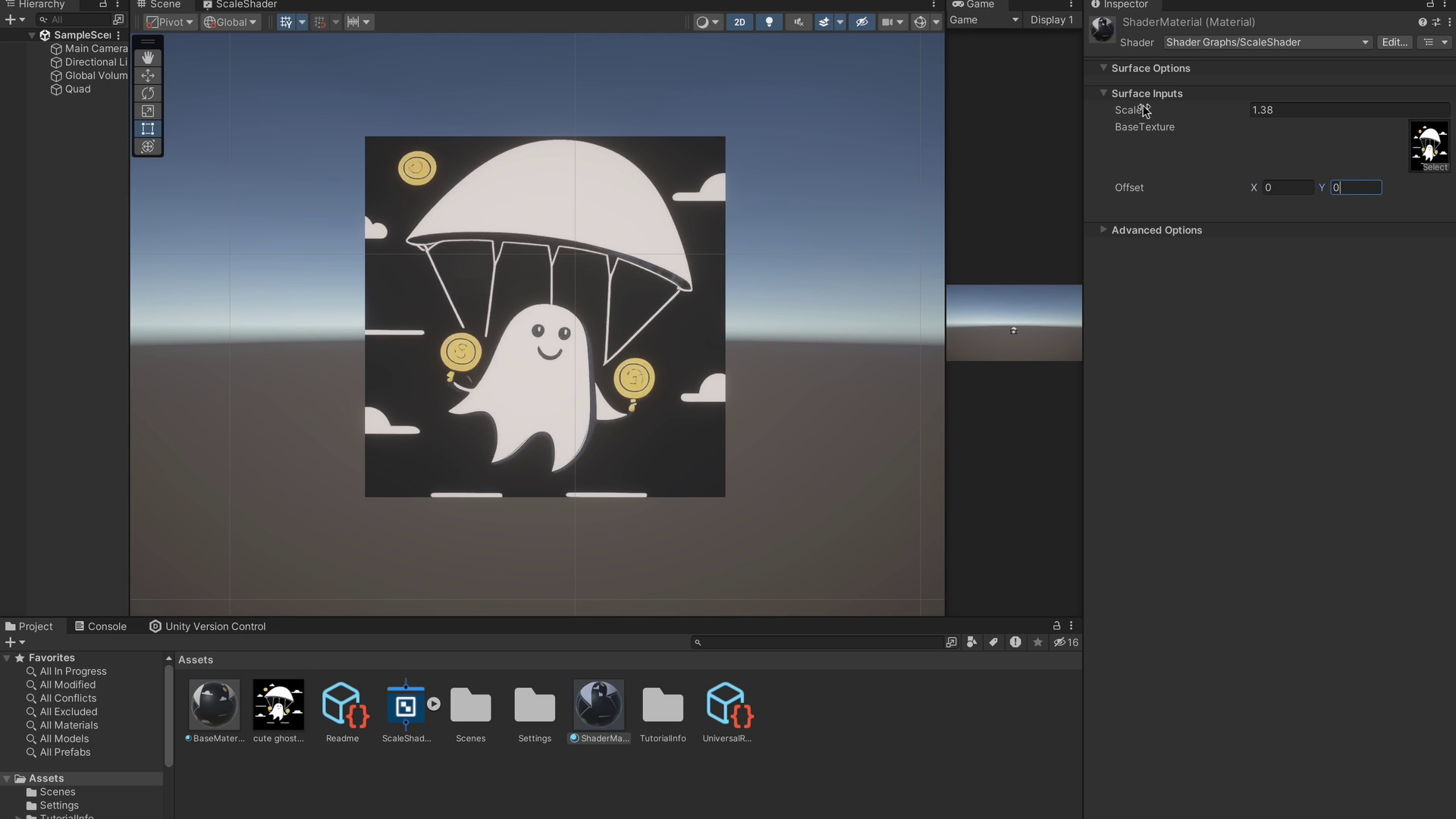
# Set Offset X to 0.1 and settle the Scale at 1.46
pyautogui.moveTo(1128, 114); pyautogui.dragTo(1156, 116)
pyautogui.click(1276, 187)
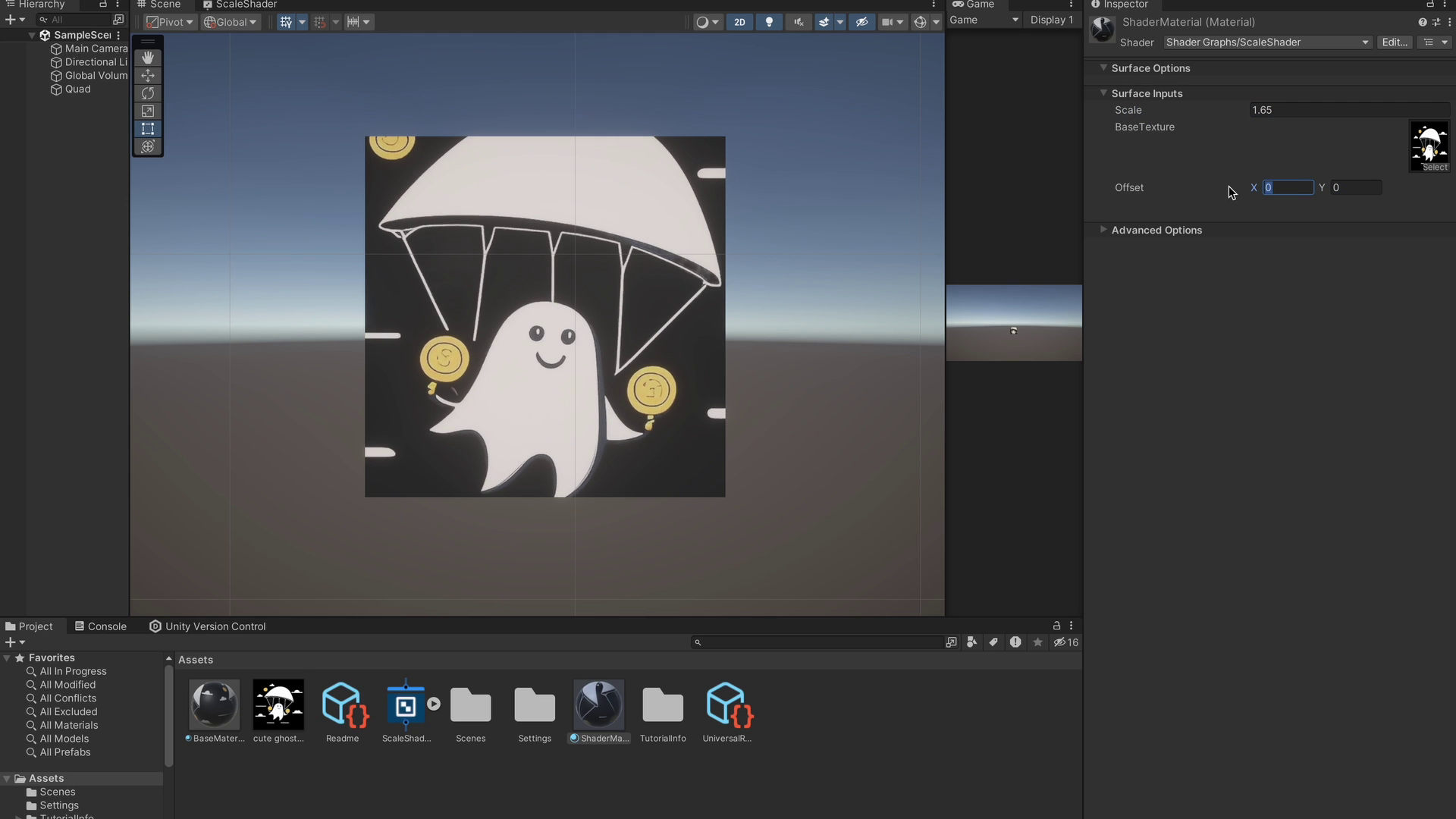
pyautogui.write('0.1')
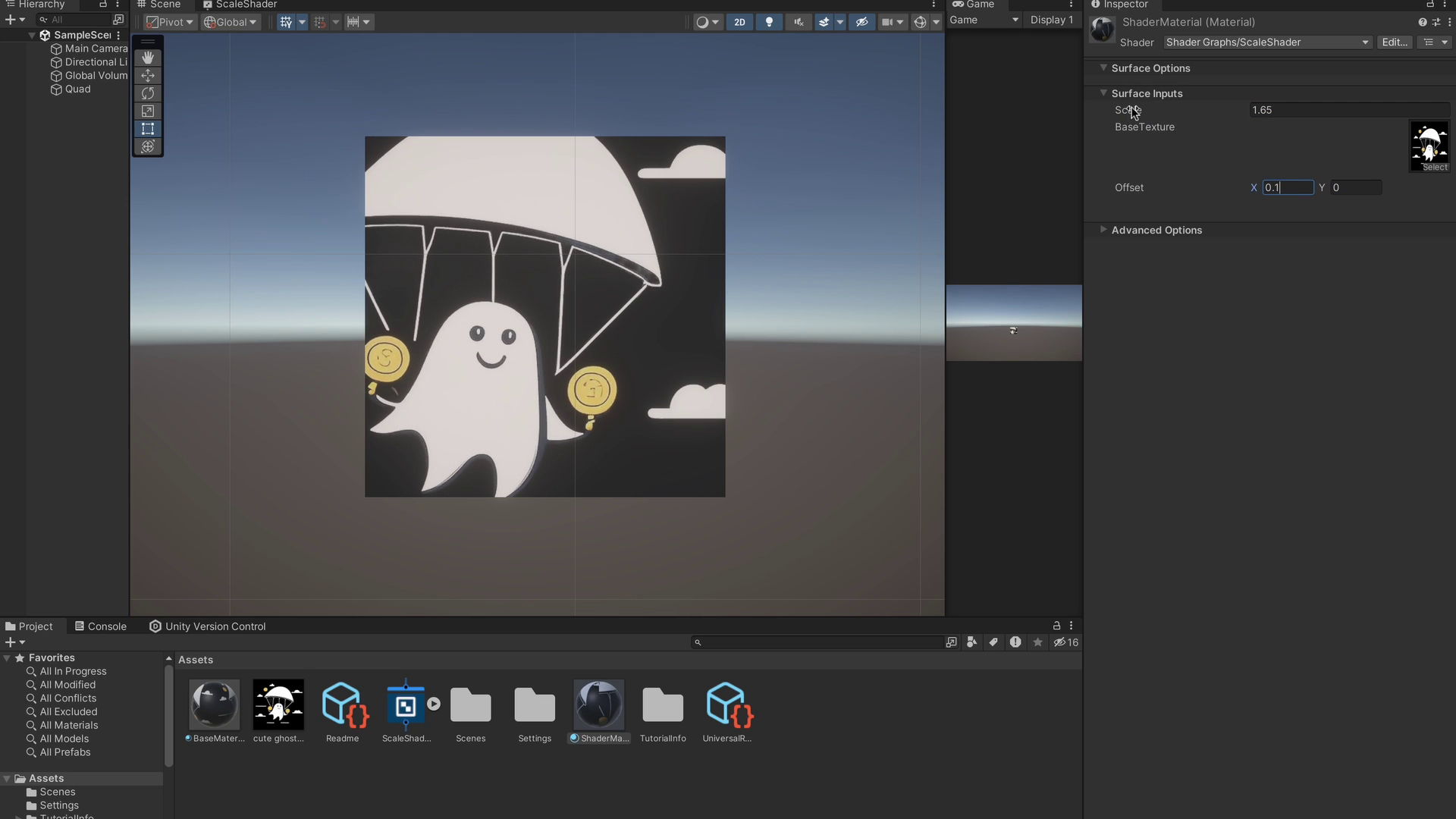
pyautogui.moveTo(1132, 112)
pyautogui.mouseDown()
pyautogui.moveTo(1146, 111)
pyautogui.moveTo(1128, 112)
pyautogui.mouseUp()
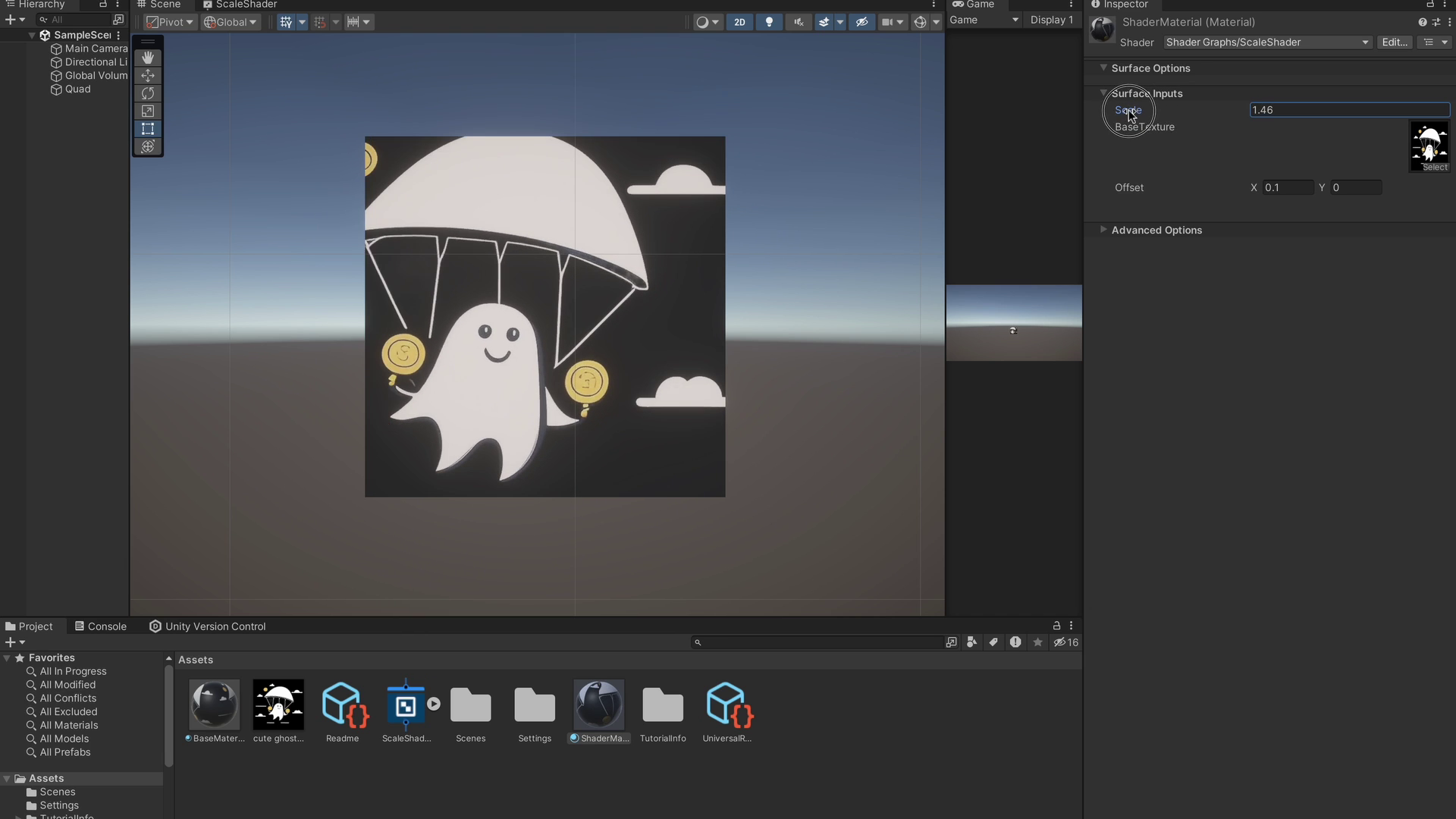